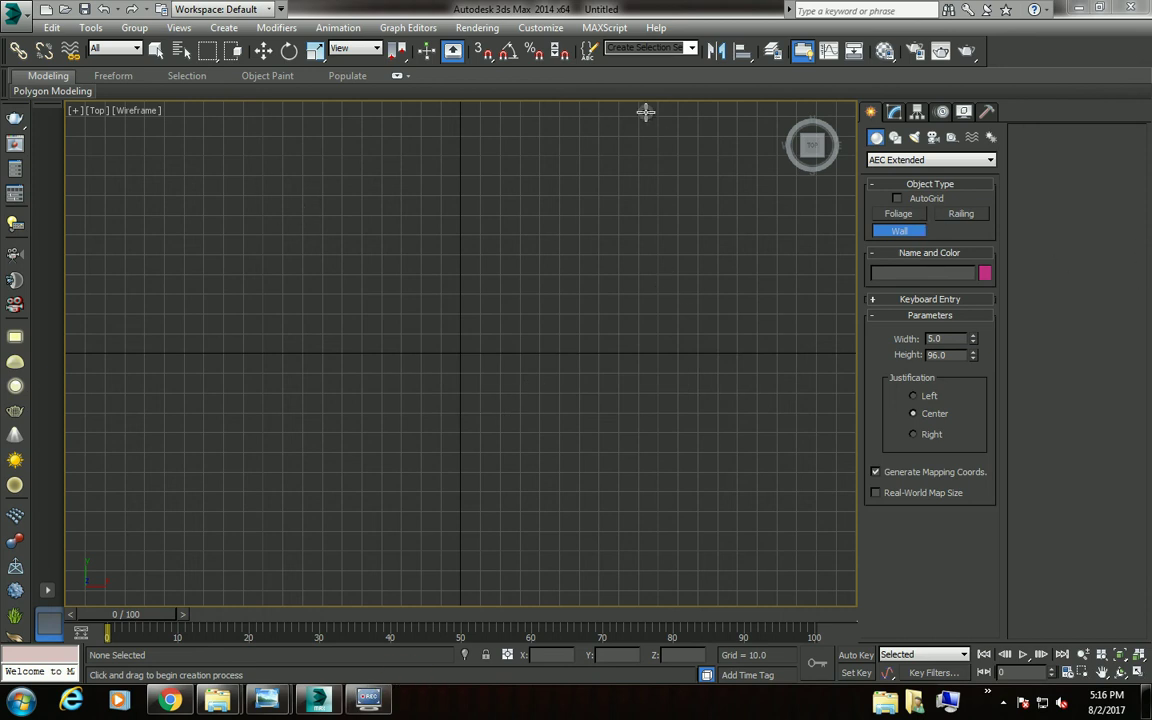
Draw snapped walls around a rectangular room, ending the top wall short to leave an opening.
click(242, 152)
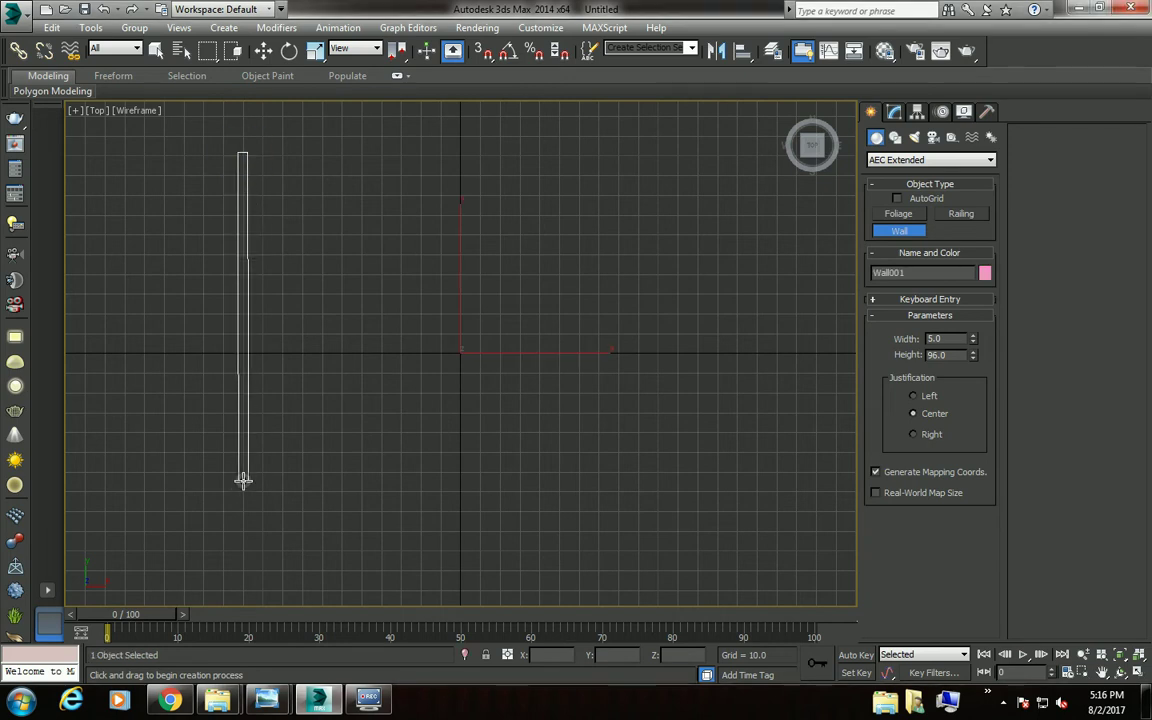
key(s)
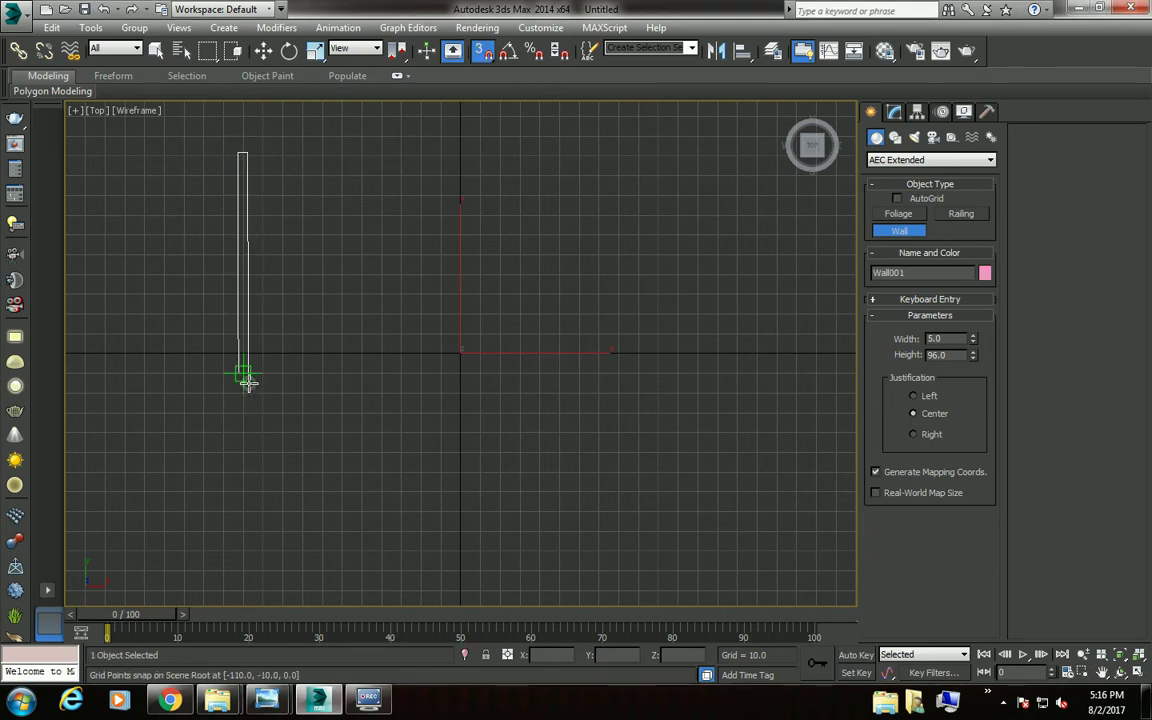
click(243, 470)
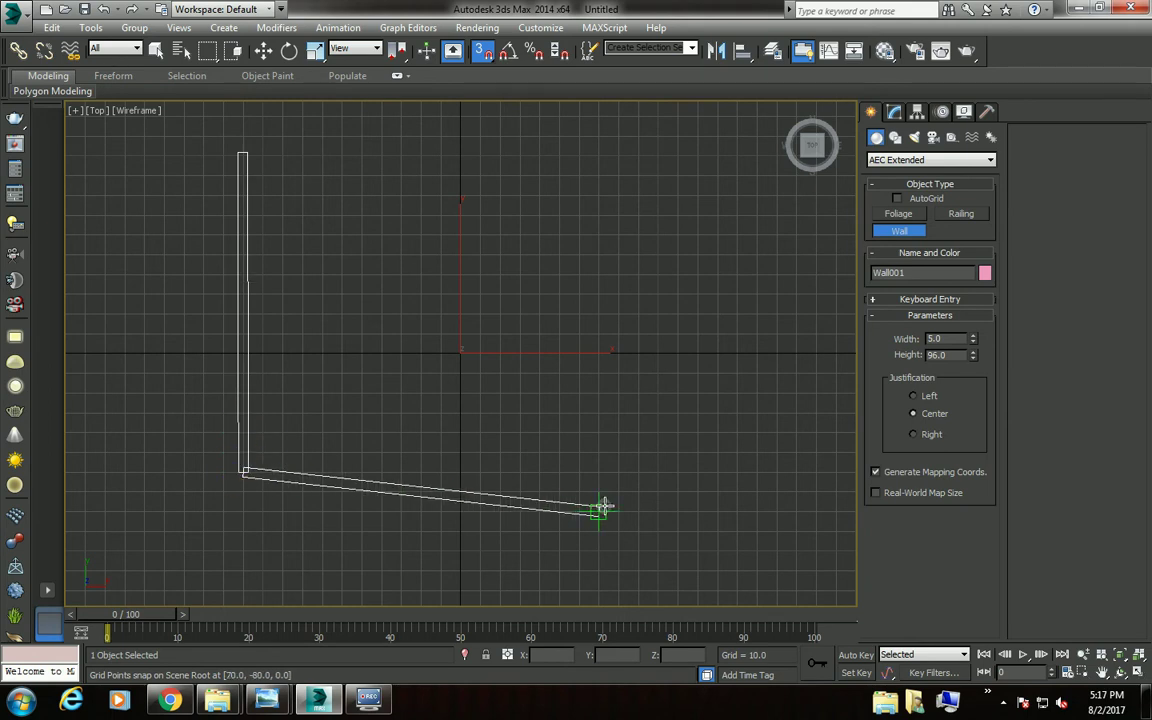
click(777, 470)
click(770, 156)
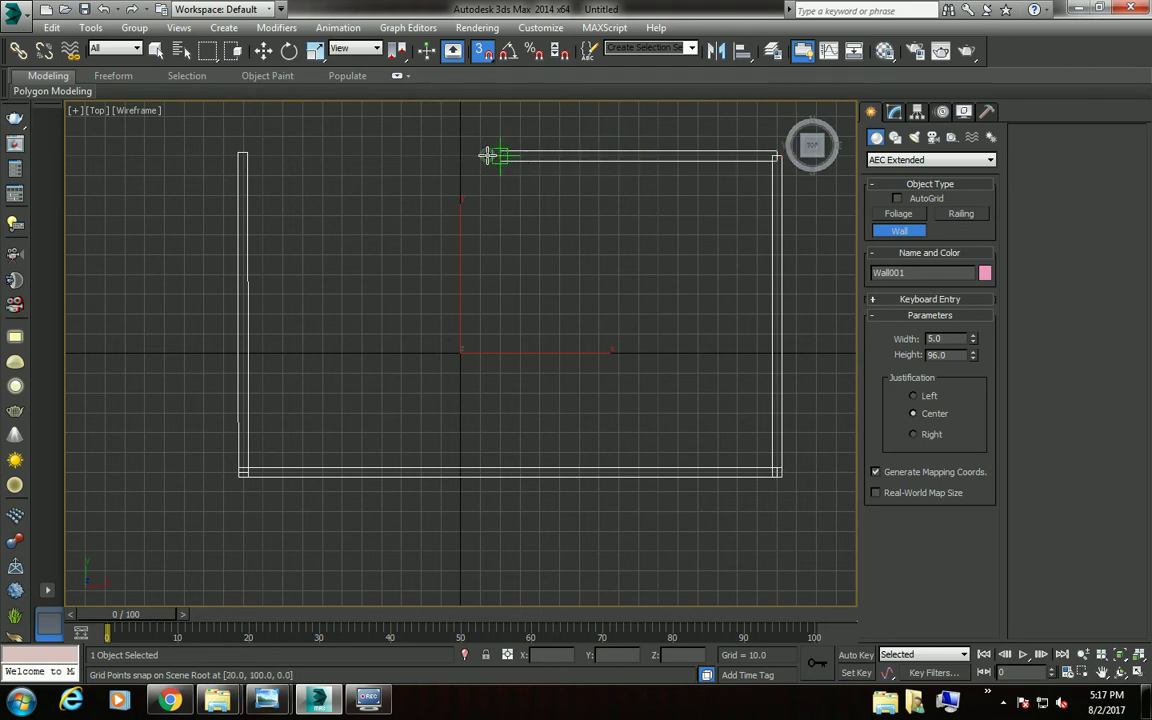
click(360, 156)
right_click(378, 178)
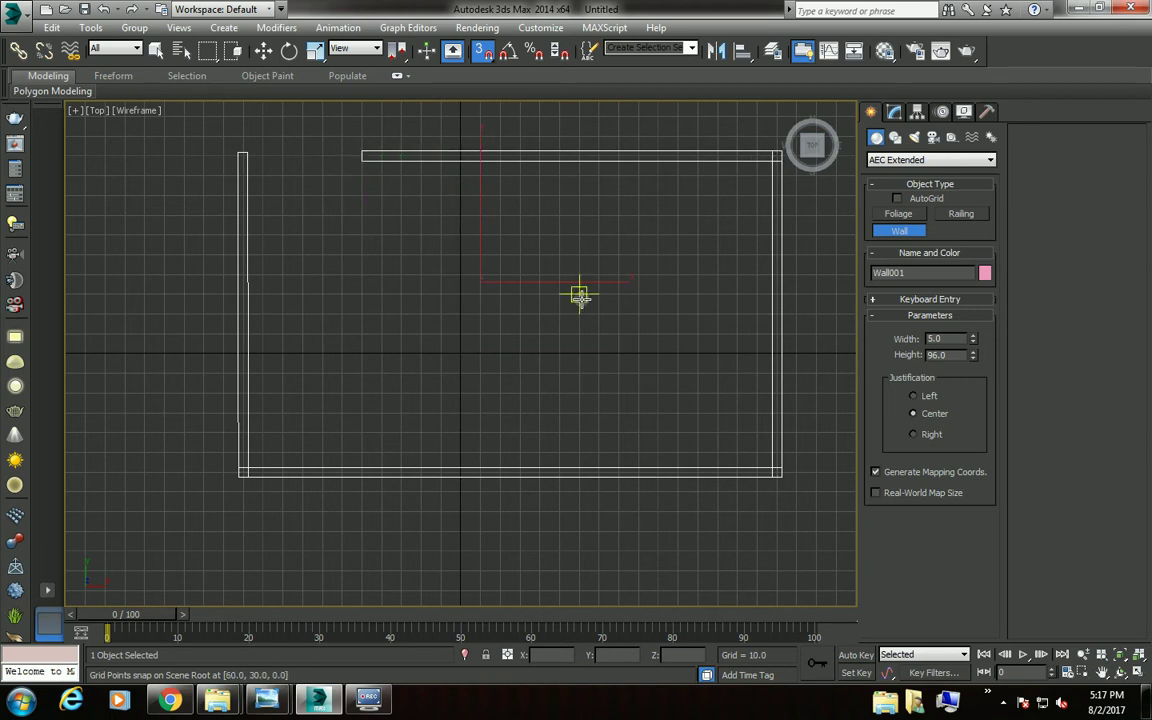
Maximize the Perspective view and orbit to look into the walled room.
key(alt+w)
right_click(617, 381)
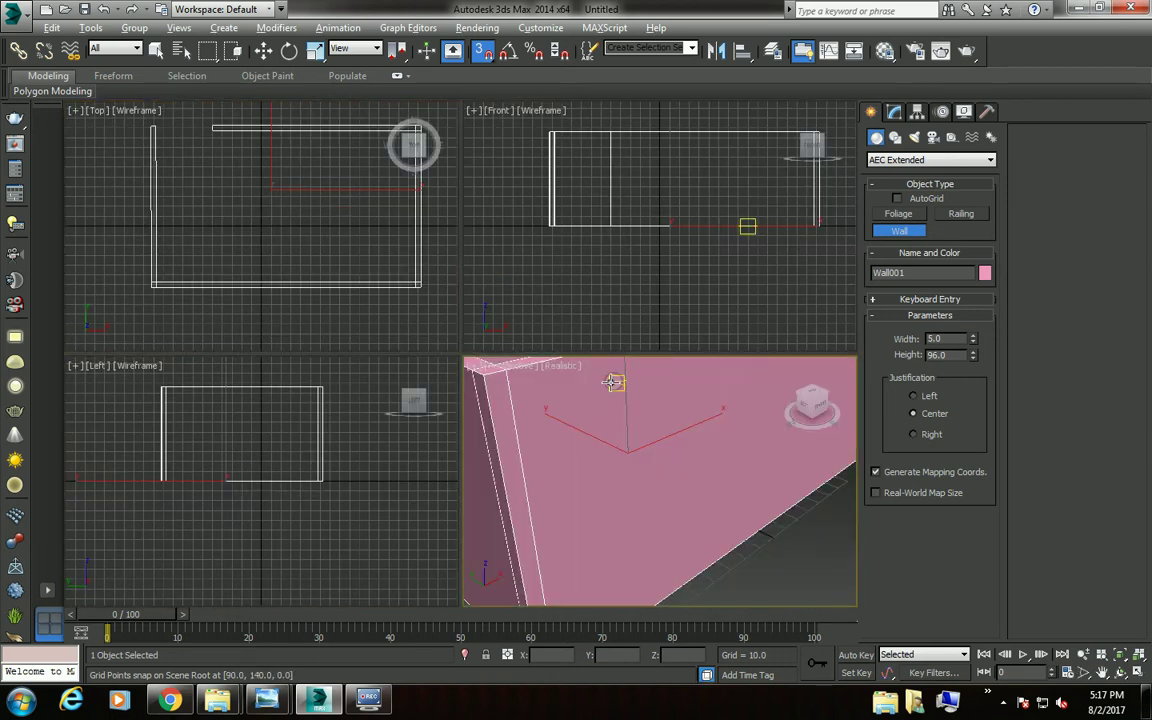
key(alt+w)
scroll(545, 393, down, 2)
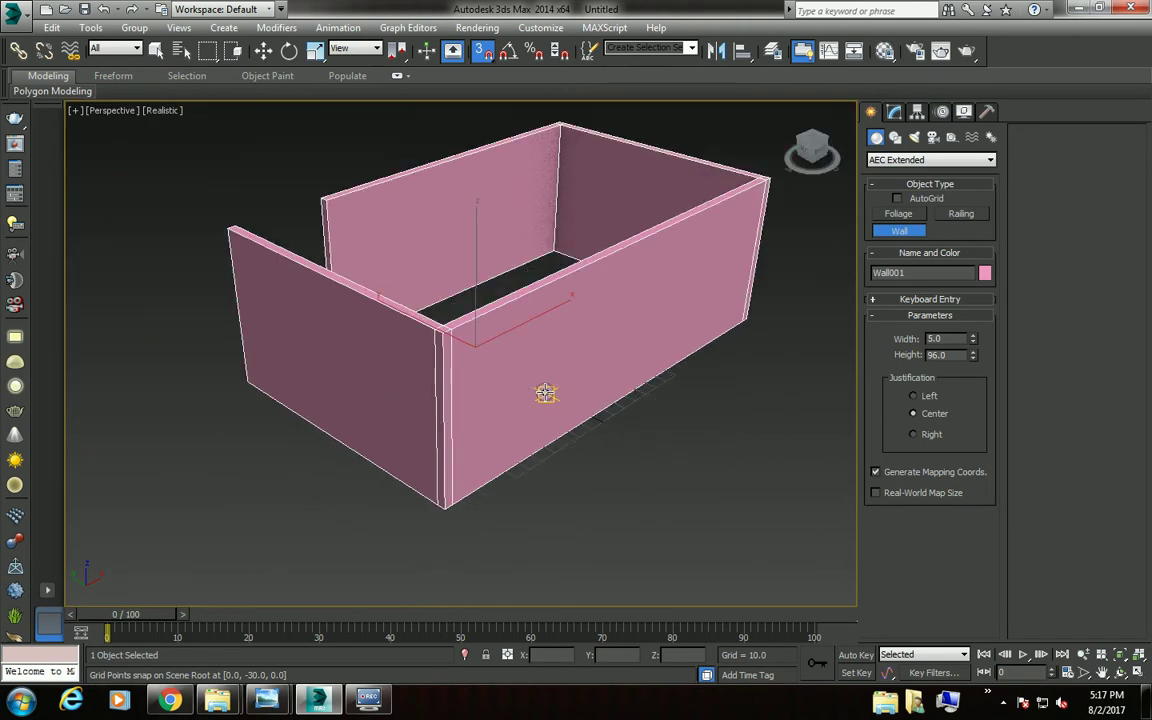
mouse_move(545, 393)
alt+middle_down()
mouse_move(463, 386)
mouse_move(689, 432)
mouse_move(638, 365)
alt+middle_up()
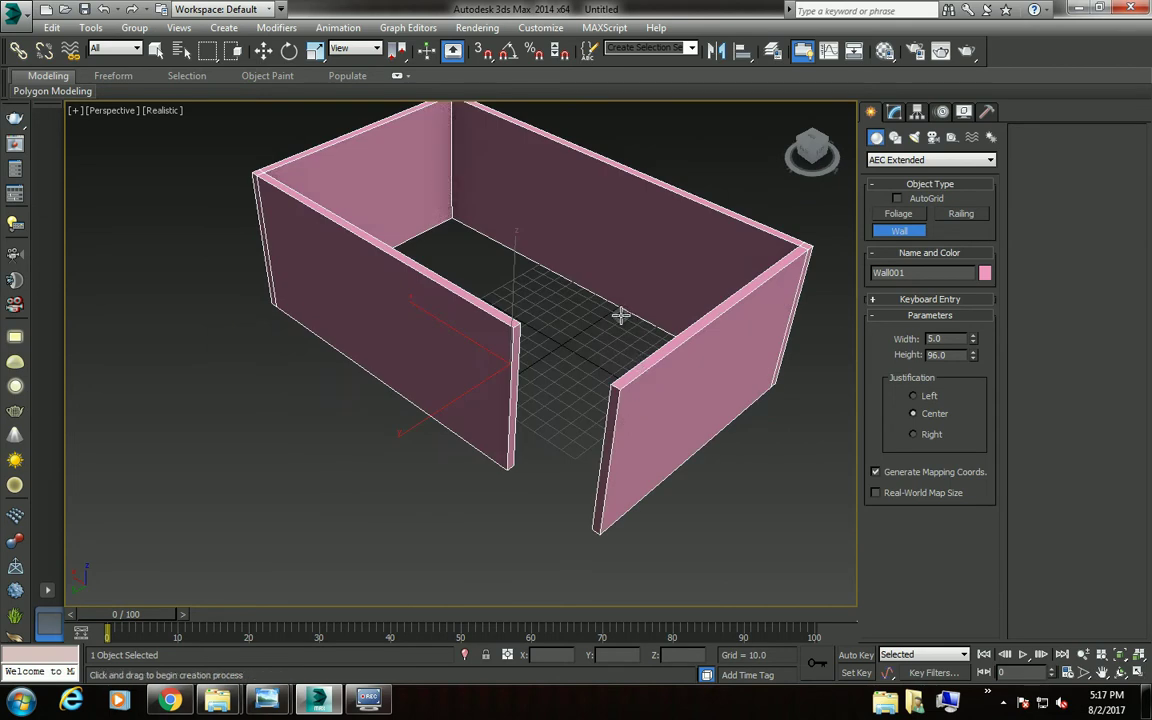
Set the display units to US Standard feet with decimal inches.
click(541, 27)
click(580, 239)
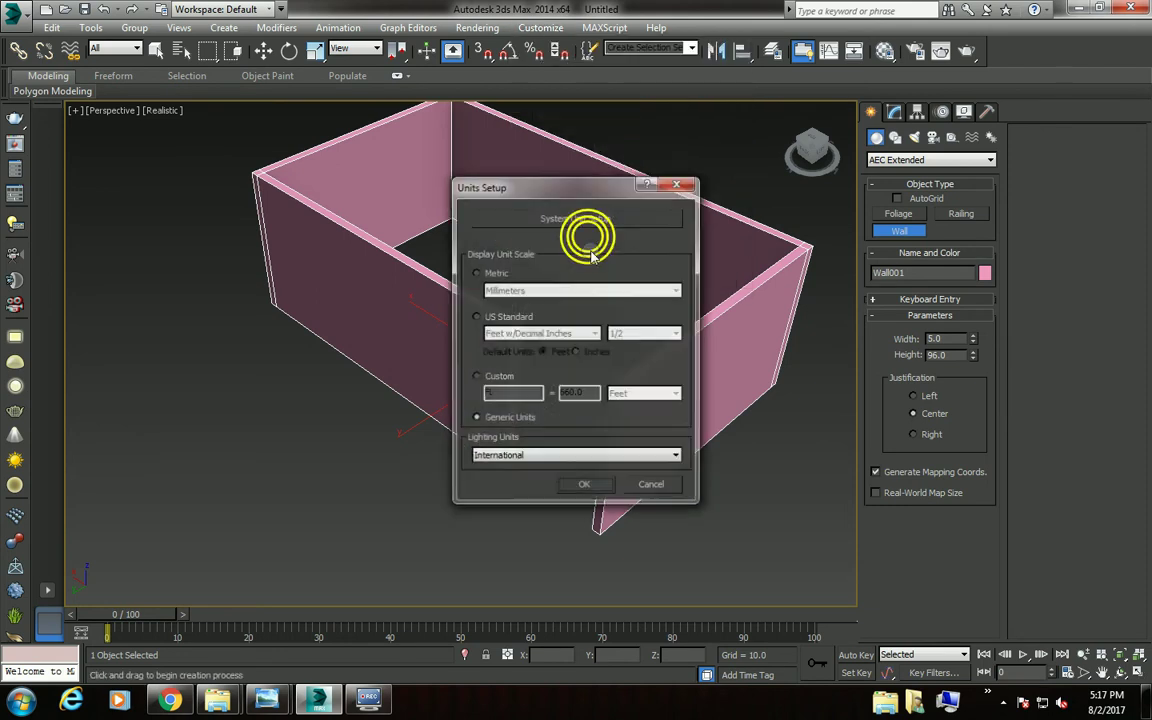
click(421, 217)
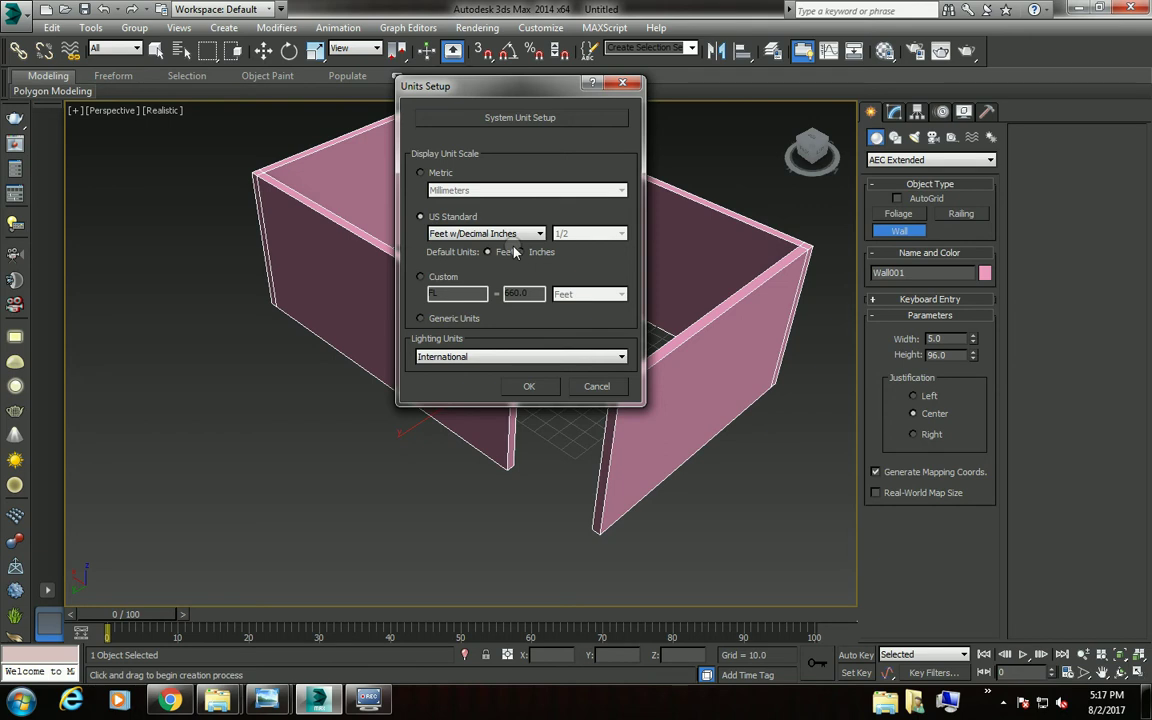
click(421, 217)
click(508, 238)
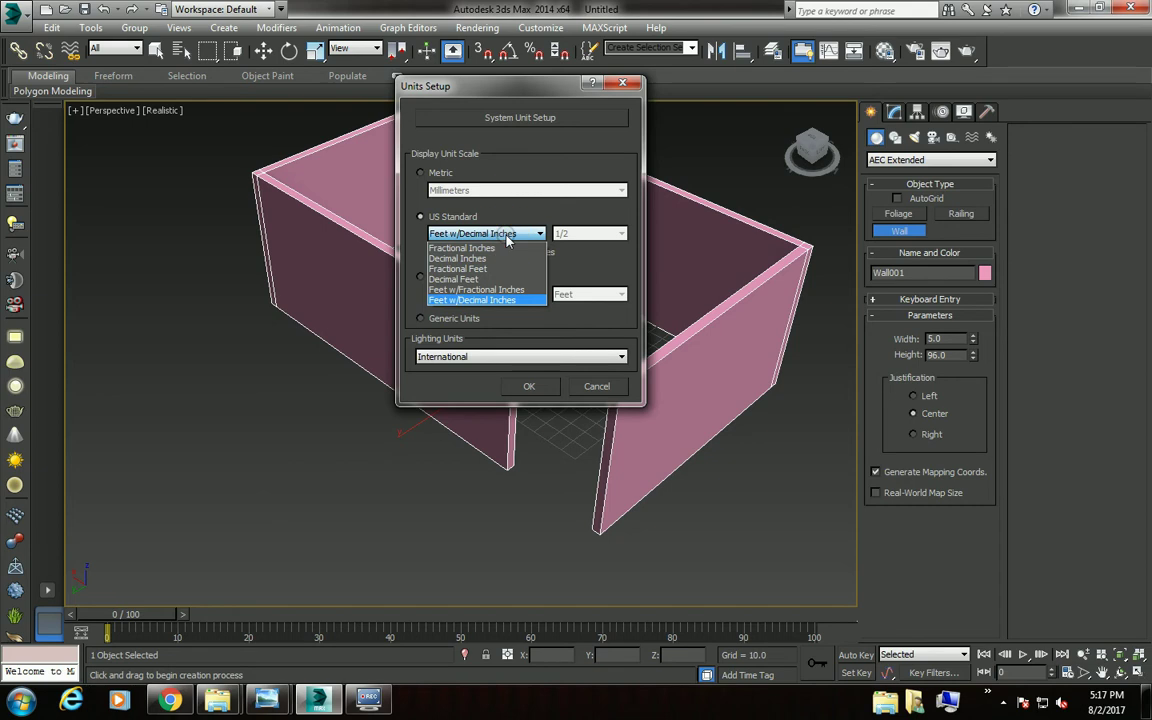
click(508, 236)
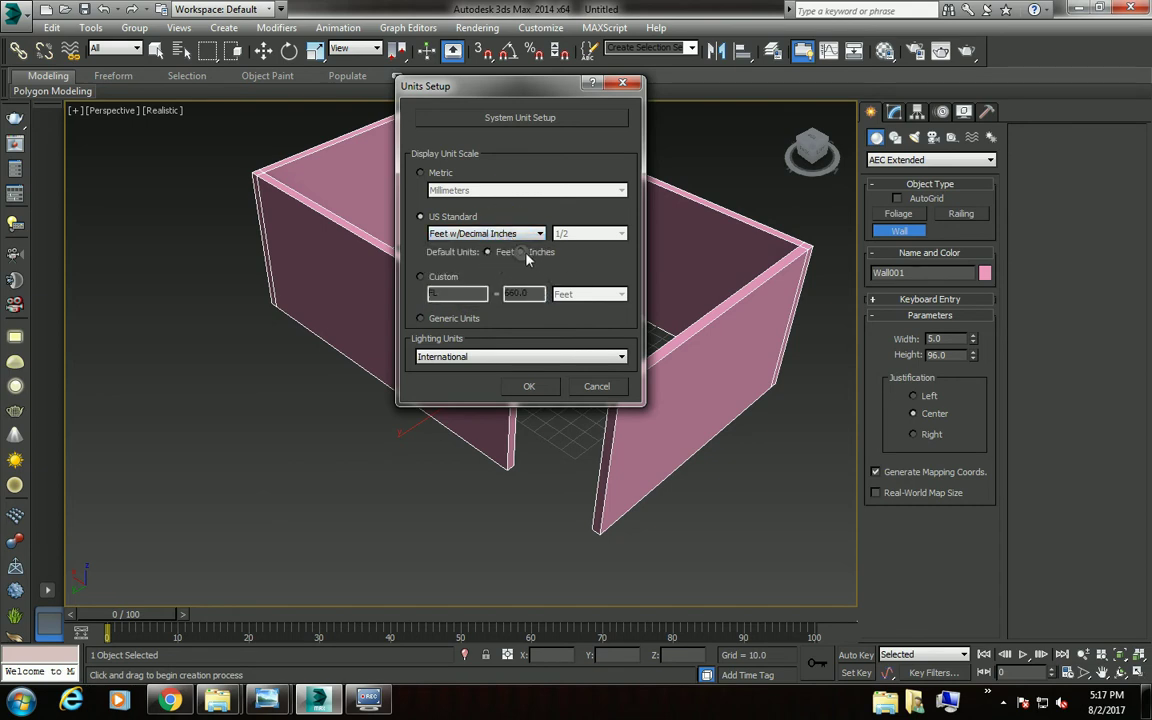
click(528, 385)
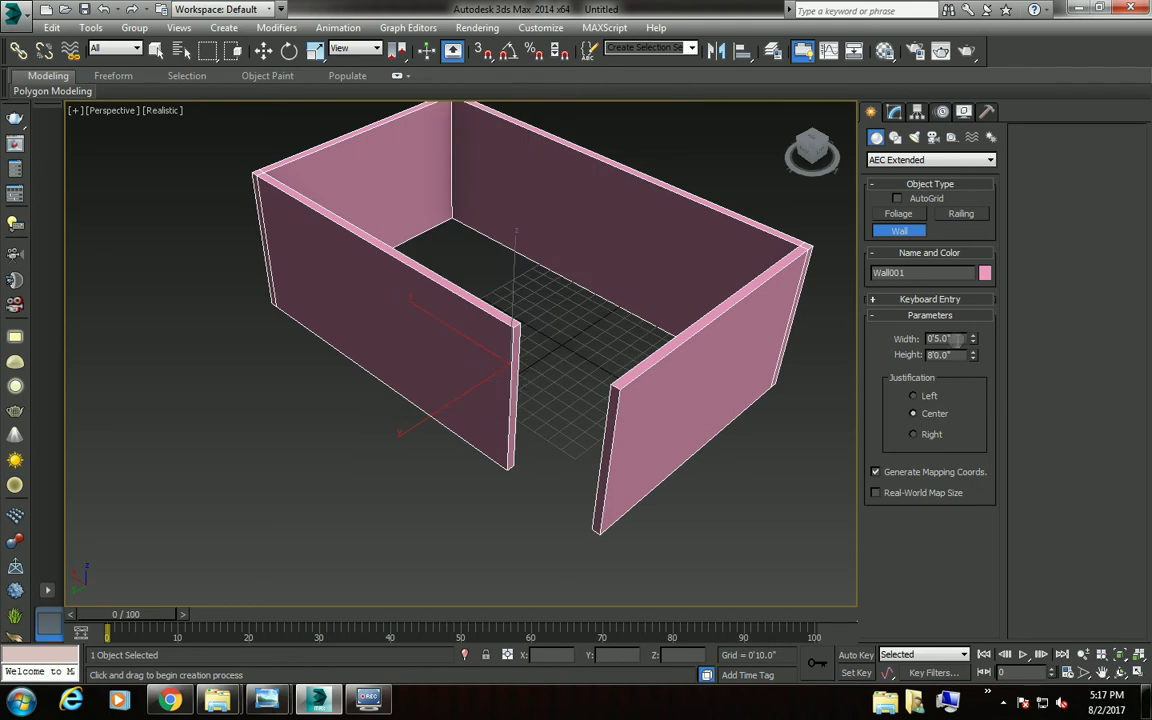
Set the wall height to 3 feet, then raise it to about 11 feet.
click(948, 355)
text(3)
key(Return)
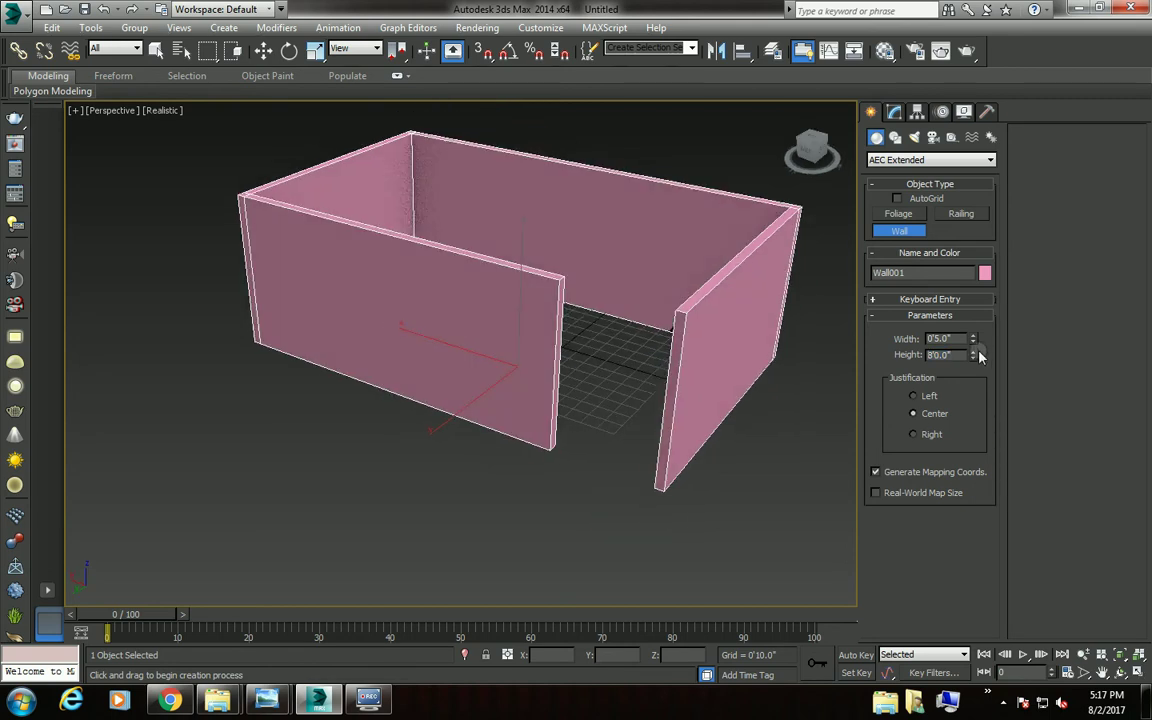
drag(975, 355, 930, 104)
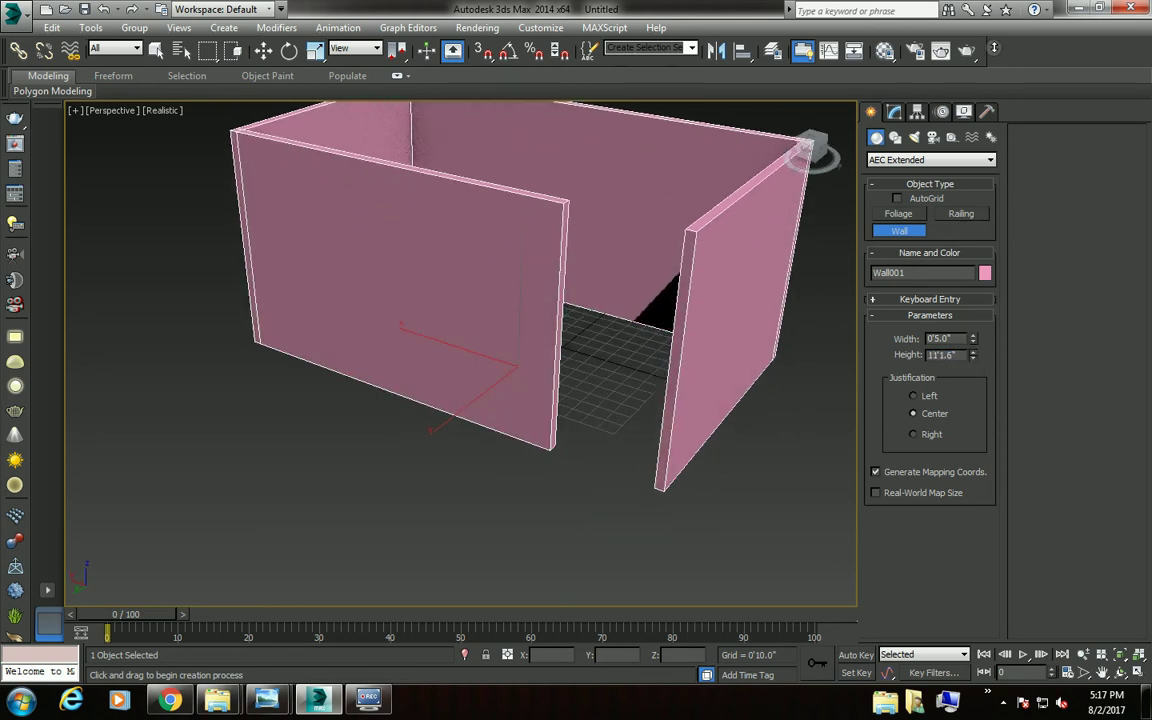
click(540, 27)
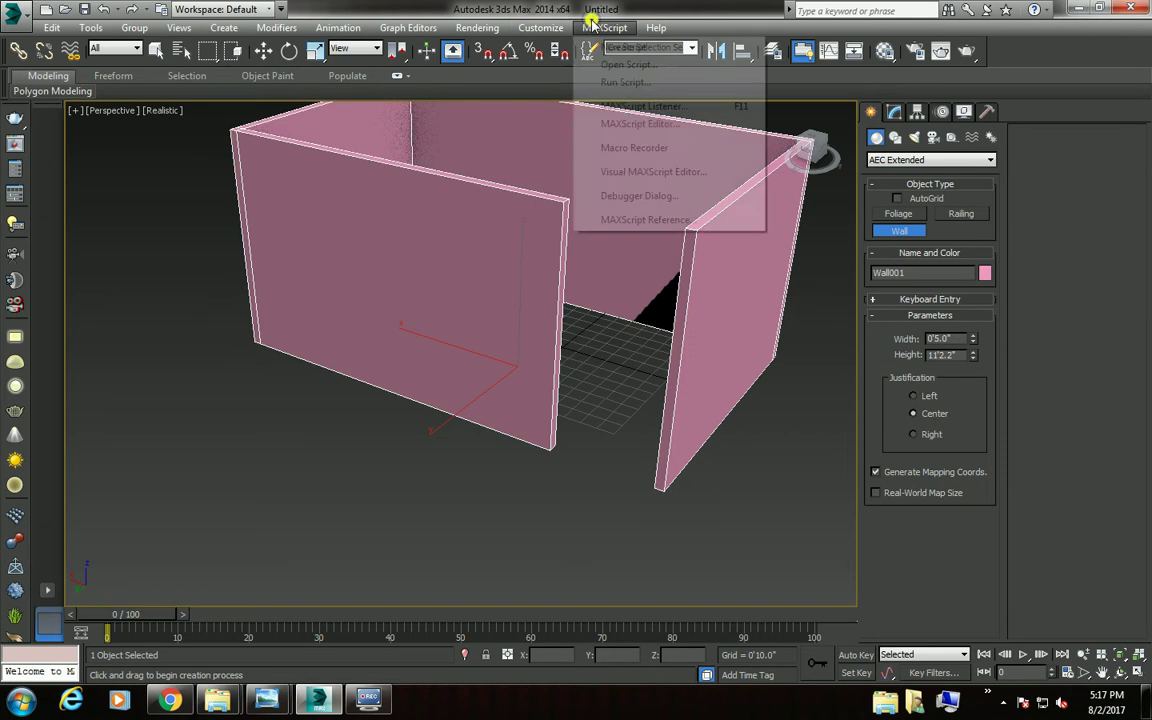
click(568, 239)
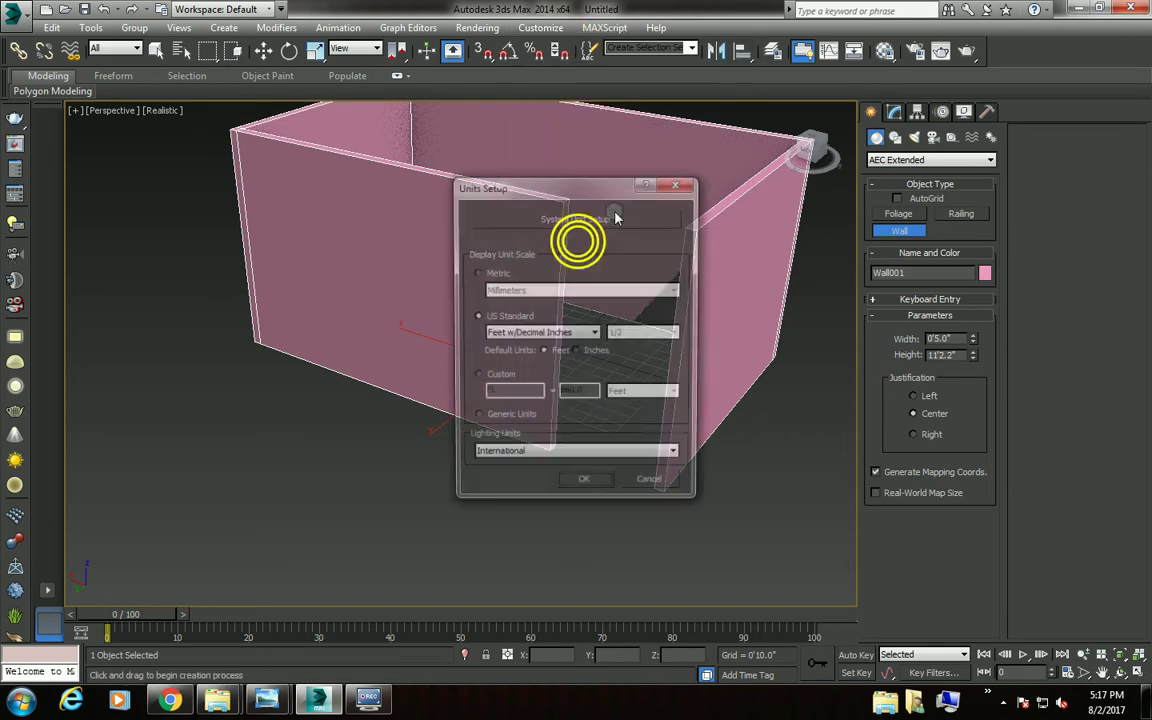
drag(545, 193, 734, 154)
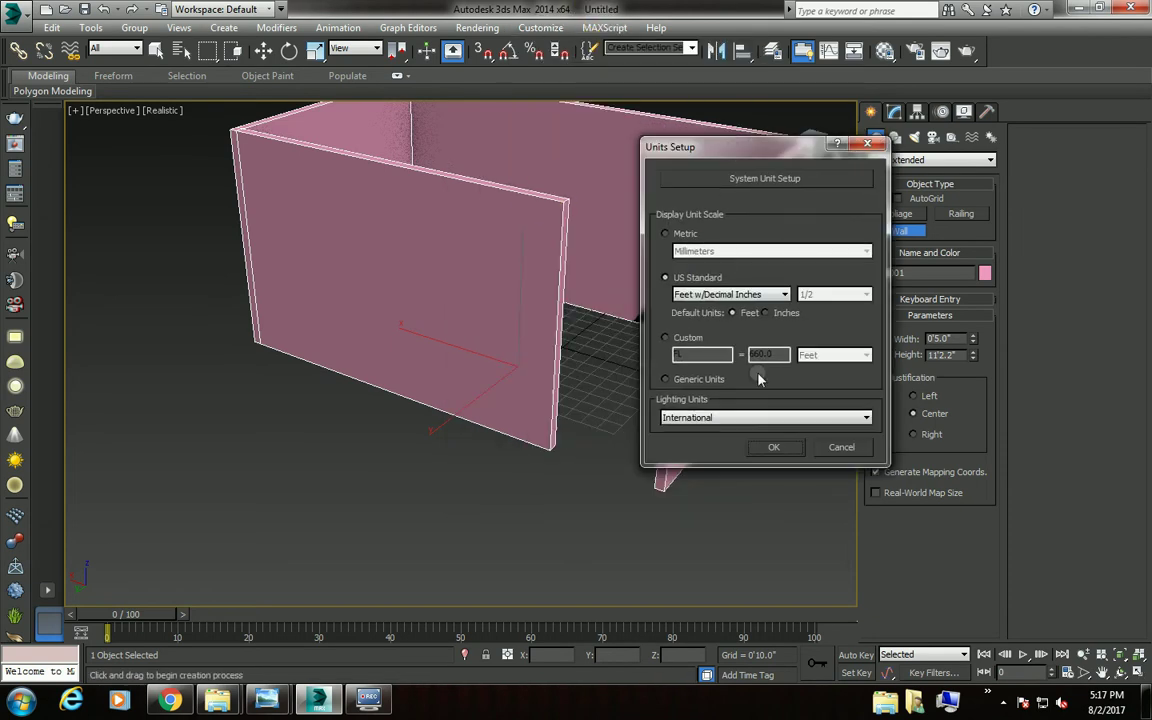
click(693, 294)
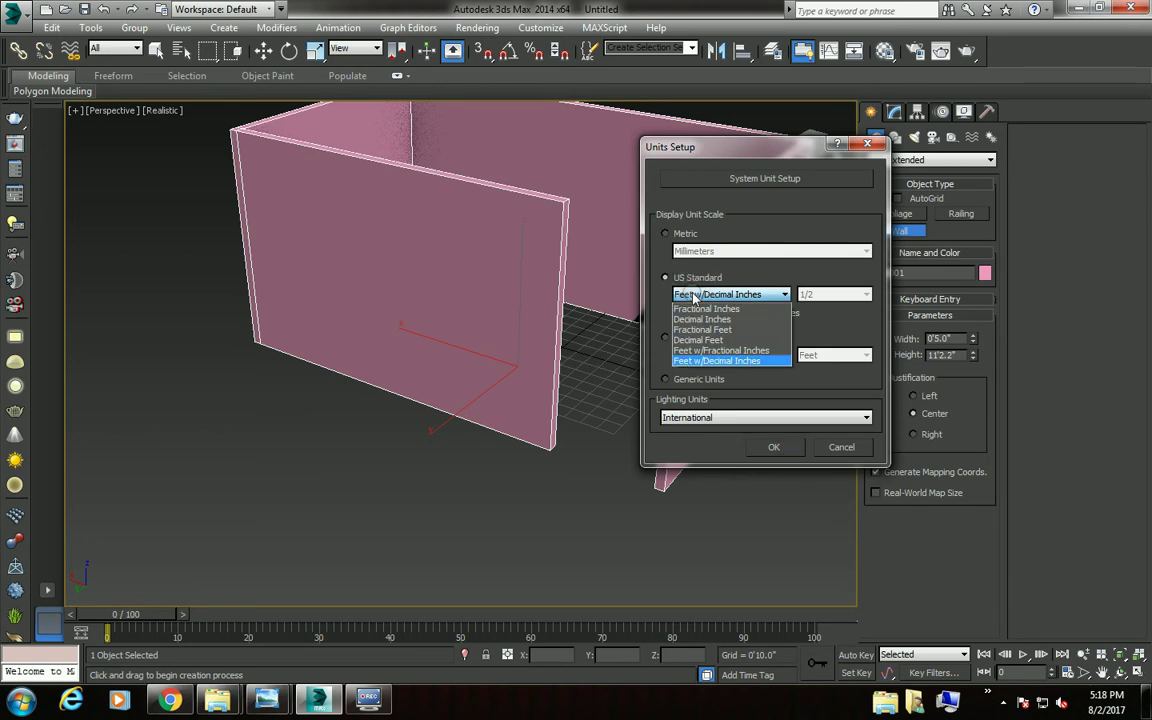
click(693, 294)
click(797, 316)
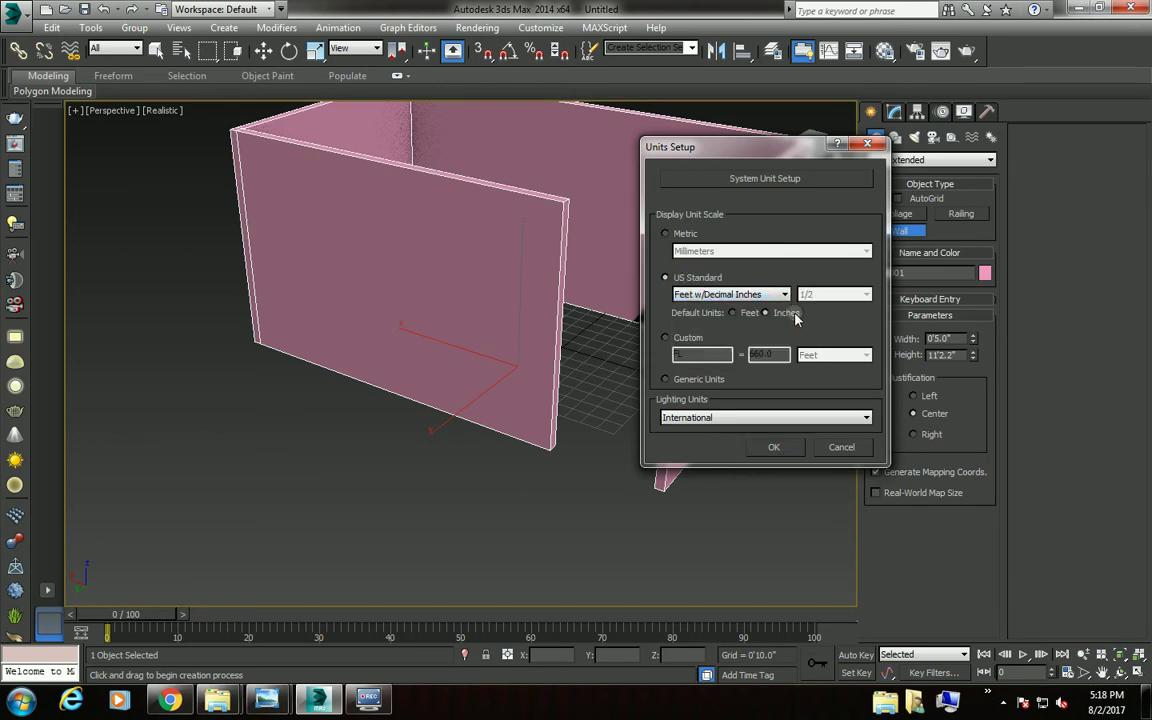
click(734, 313)
click(715, 295)
click(720, 297)
Close the units settings and switch to a maximized Top view.
click(769, 449)
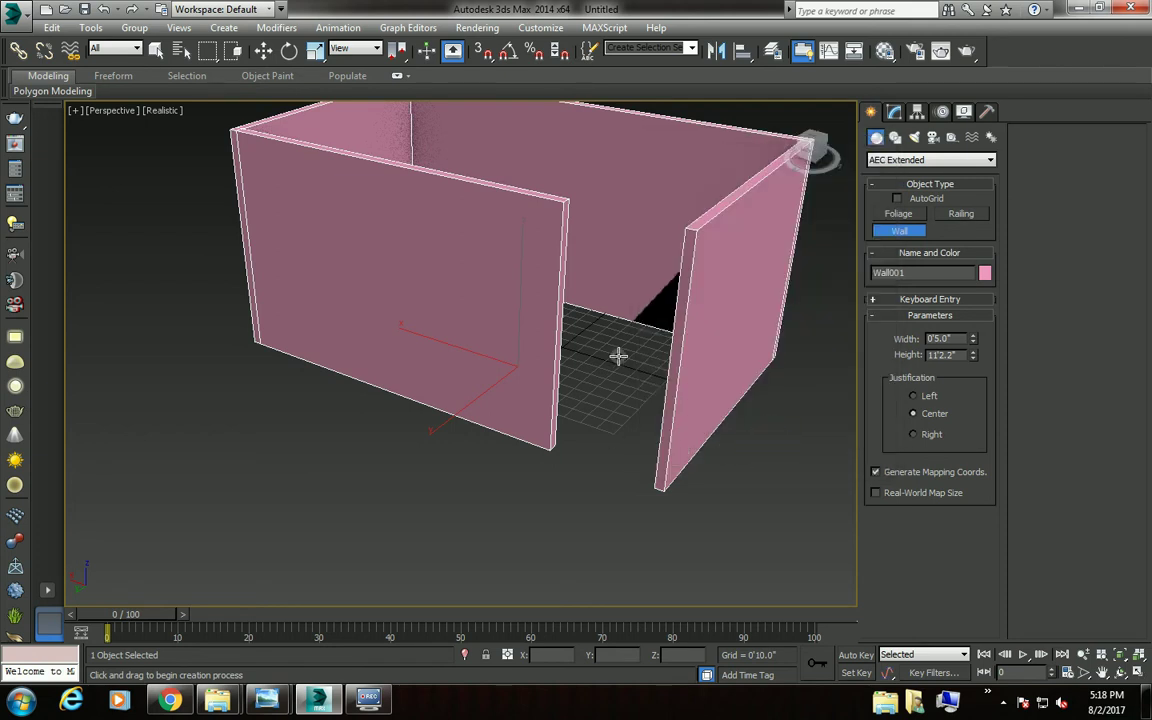
alt+middle_drag(617, 352, 507, 398)
key(alt+w)
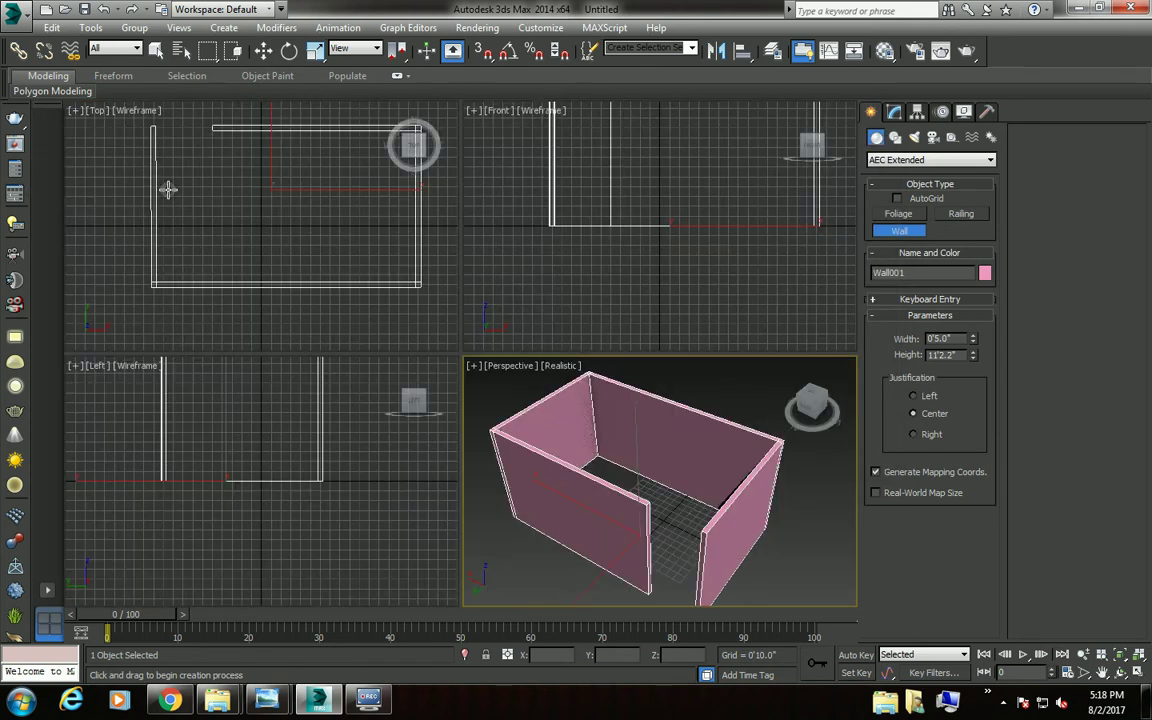
key(alt+w)
Trace the wall corners with a snapped Line001 spline and lift it to Z 12'10.56".
click(895, 137)
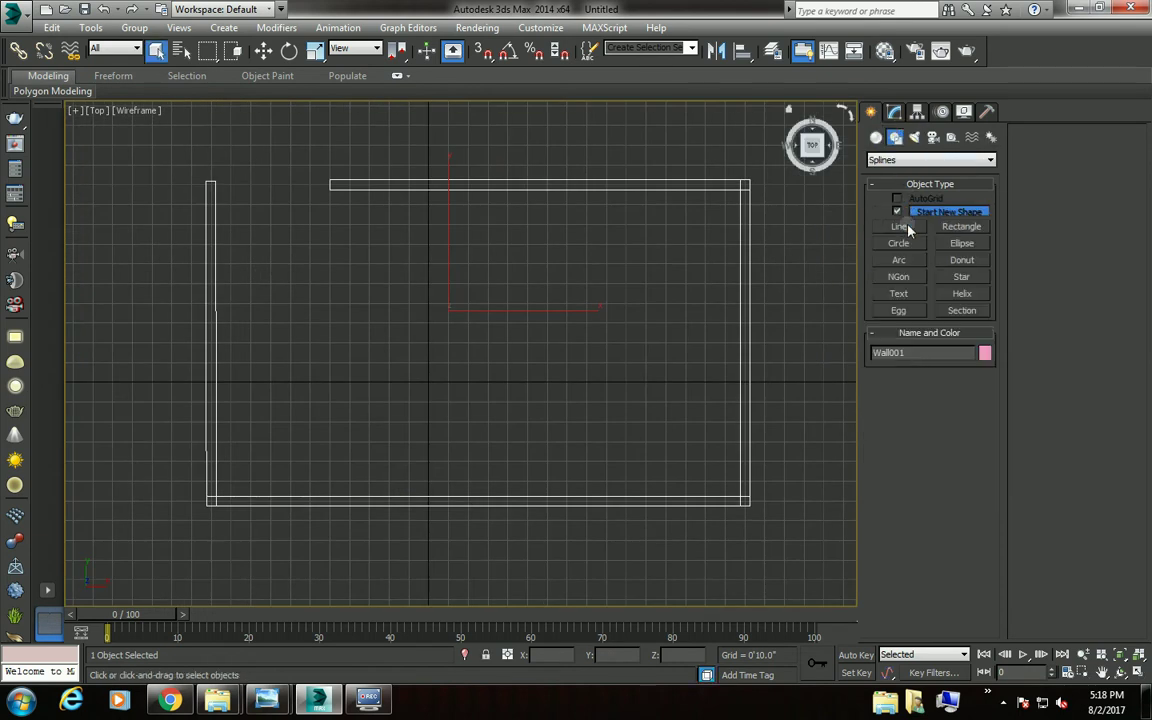
click(900, 227)
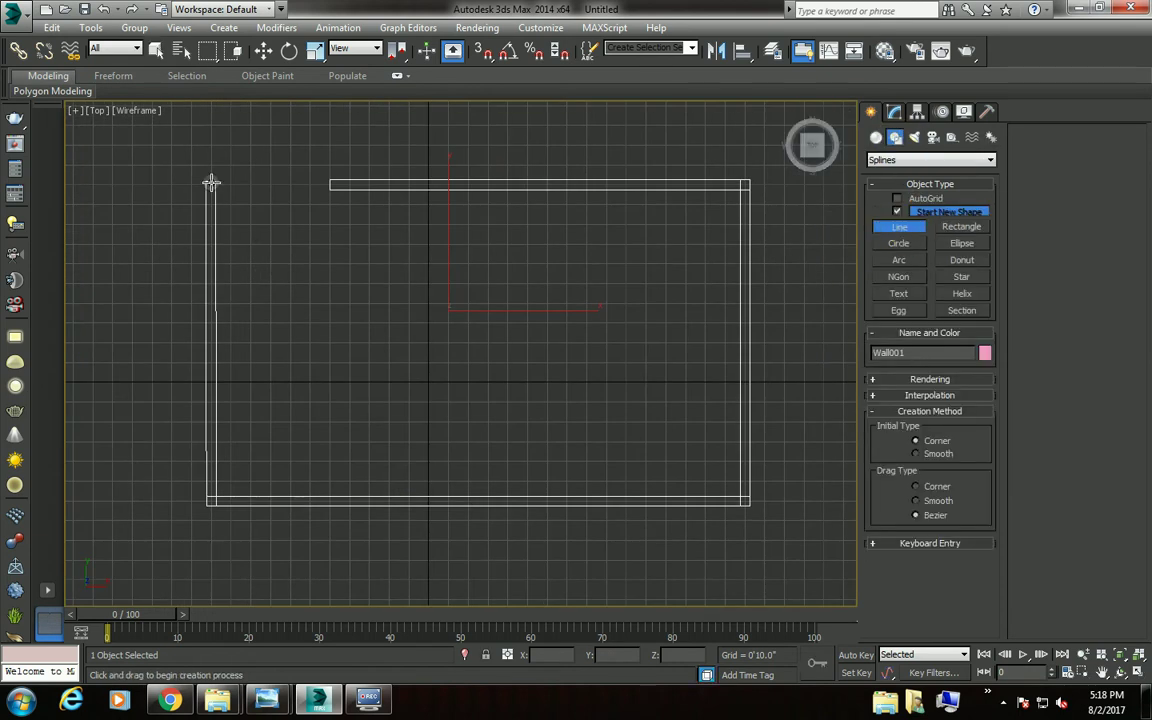
key(s)
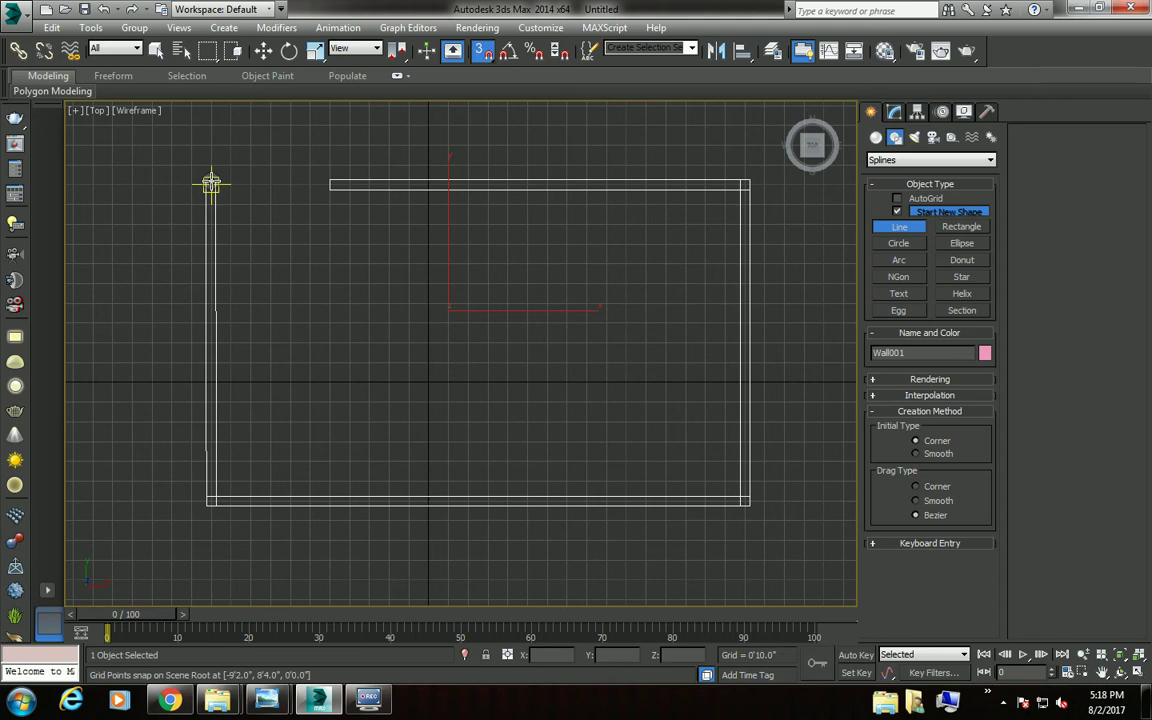
click(211, 183)
click(211, 500)
click(745, 501)
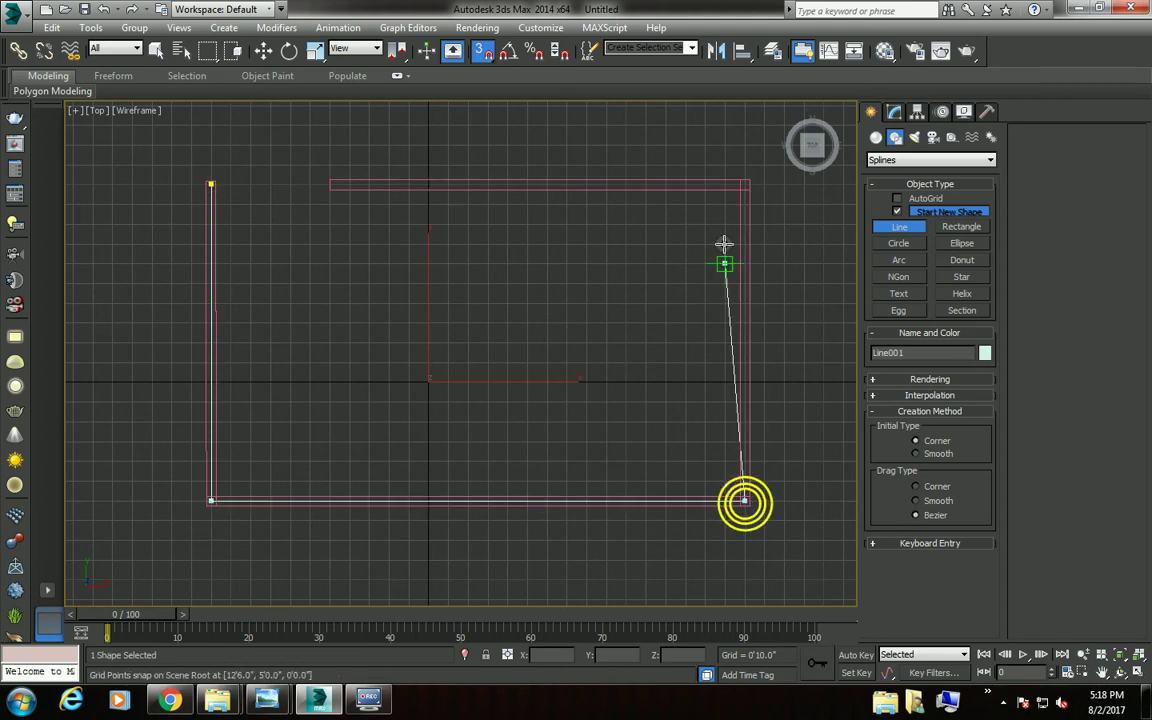
click(745, 183)
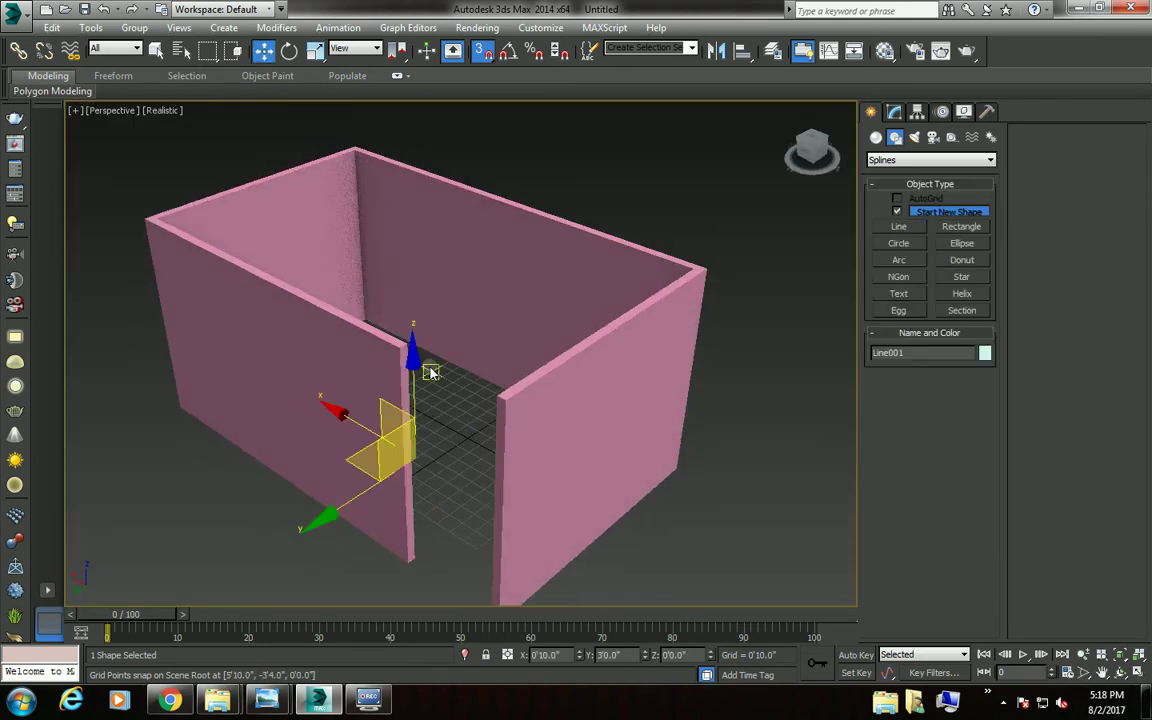
drag(430, 378, 408, 133)
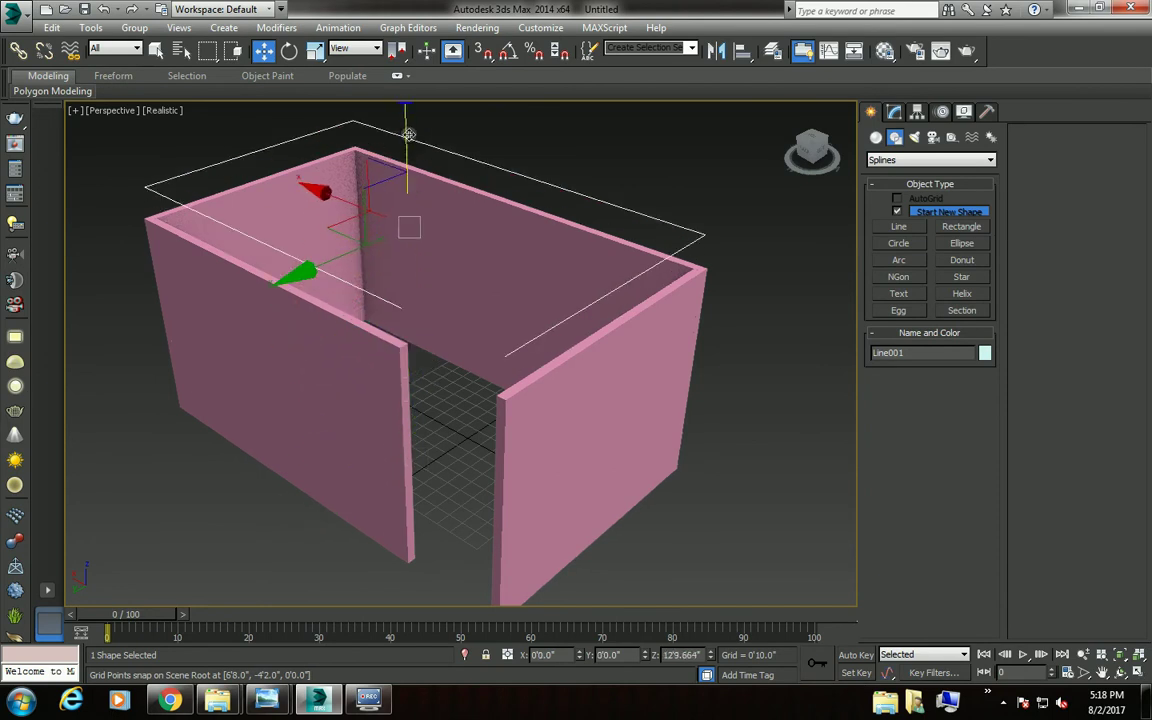
mouse_move(408, 133)
alt+middle_down()
mouse_move(437, 334)
mouse_move(309, 429)
alt+middle_up()
Switch to the Left view, pan it, and abandon a first attempt at the profile line.
key(l)
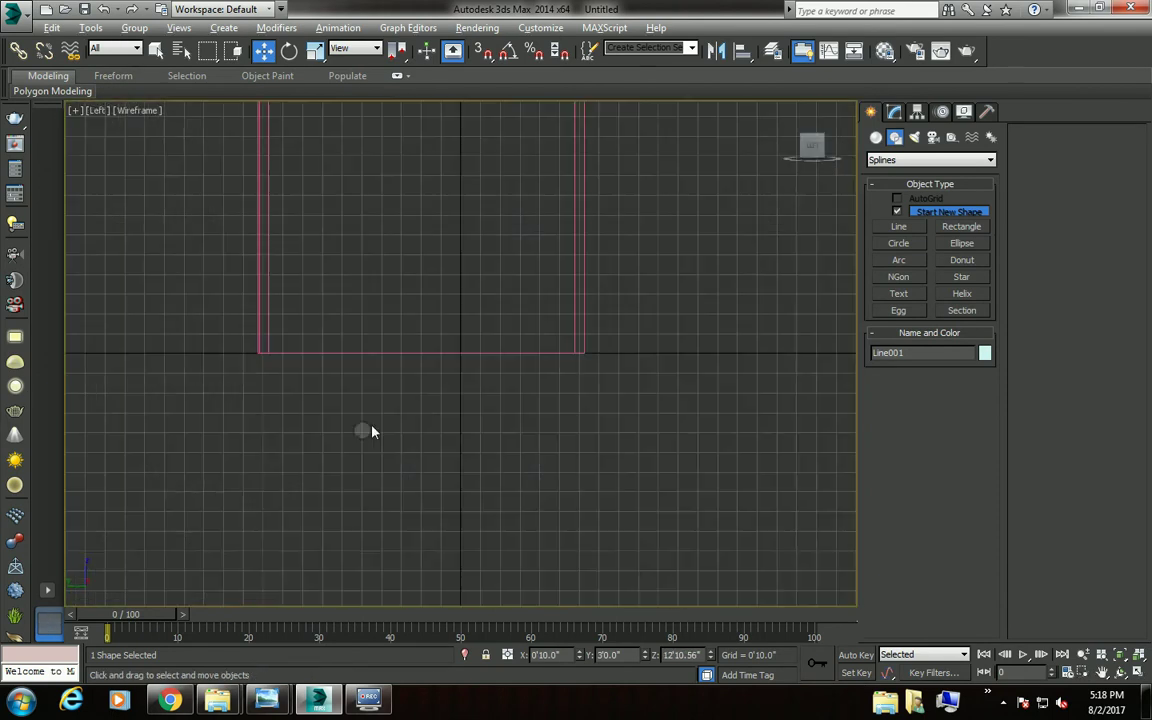
click(914, 229)
middle_drag(401, 334, 401, 231)
middle_drag(617, 278, 507, 235)
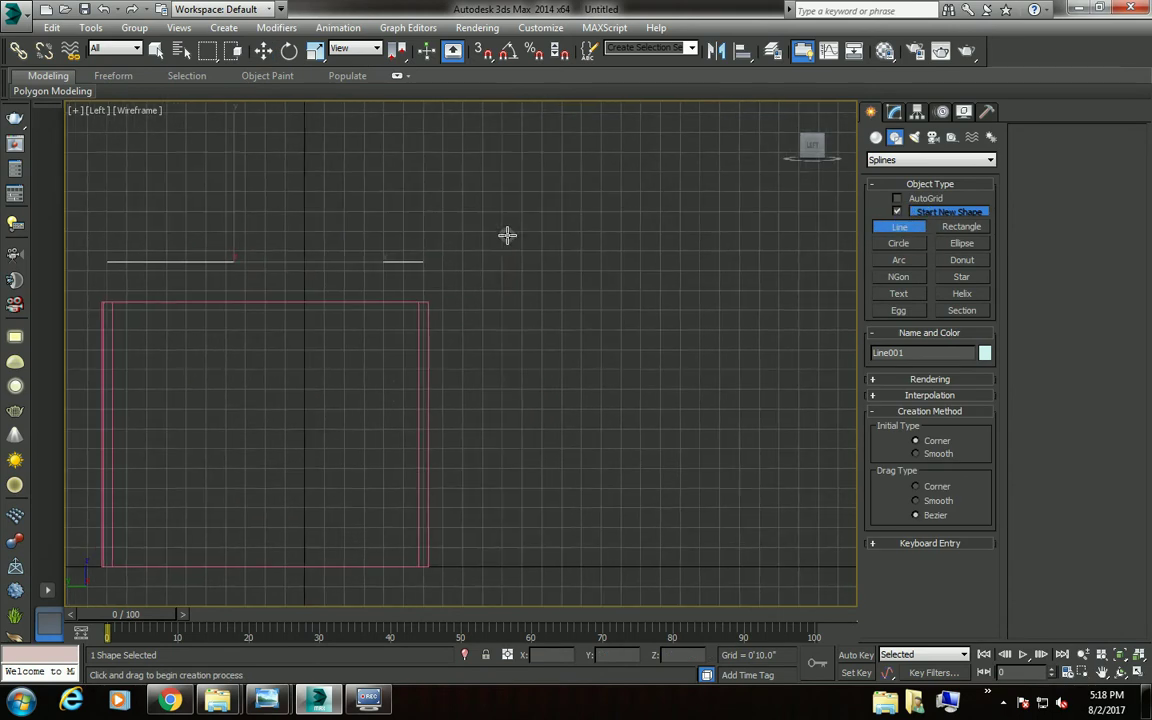
click(588, 153)
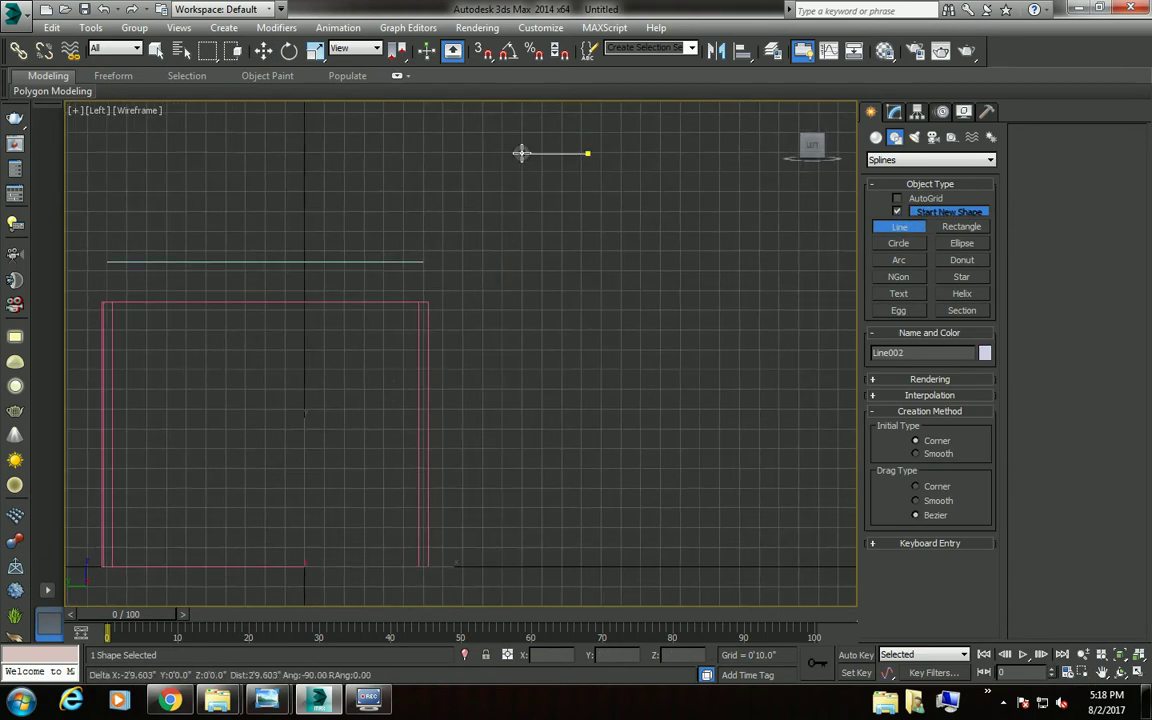
click(521, 153)
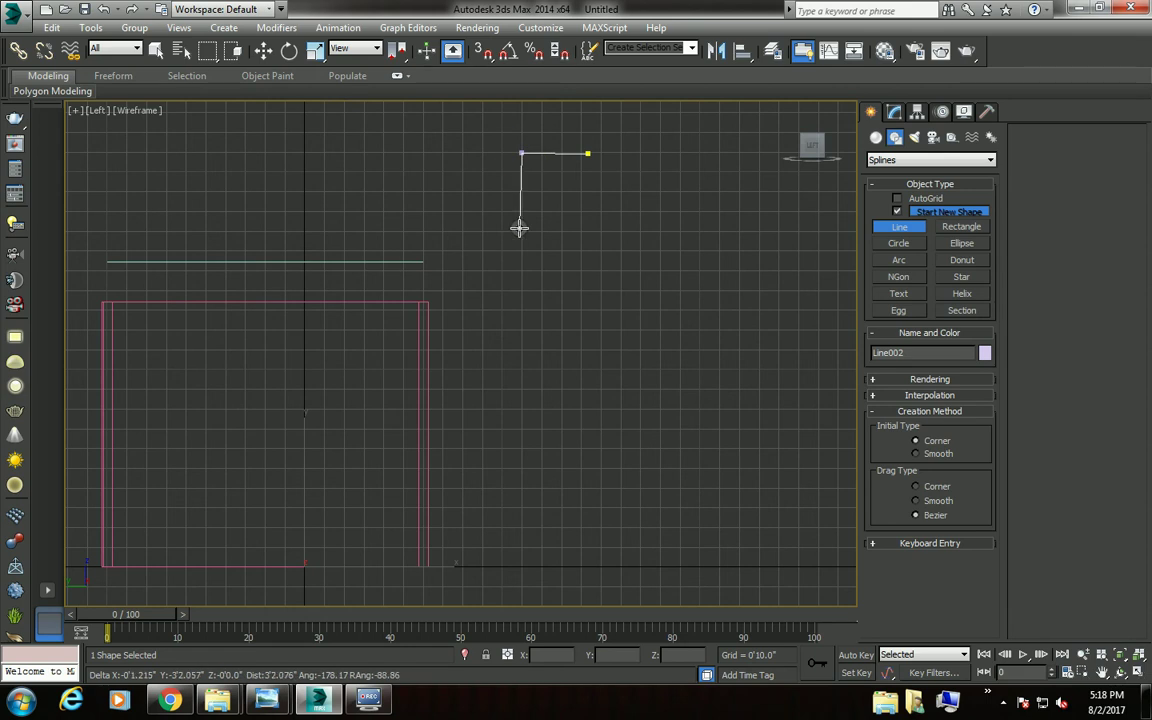
key(BackSpace)
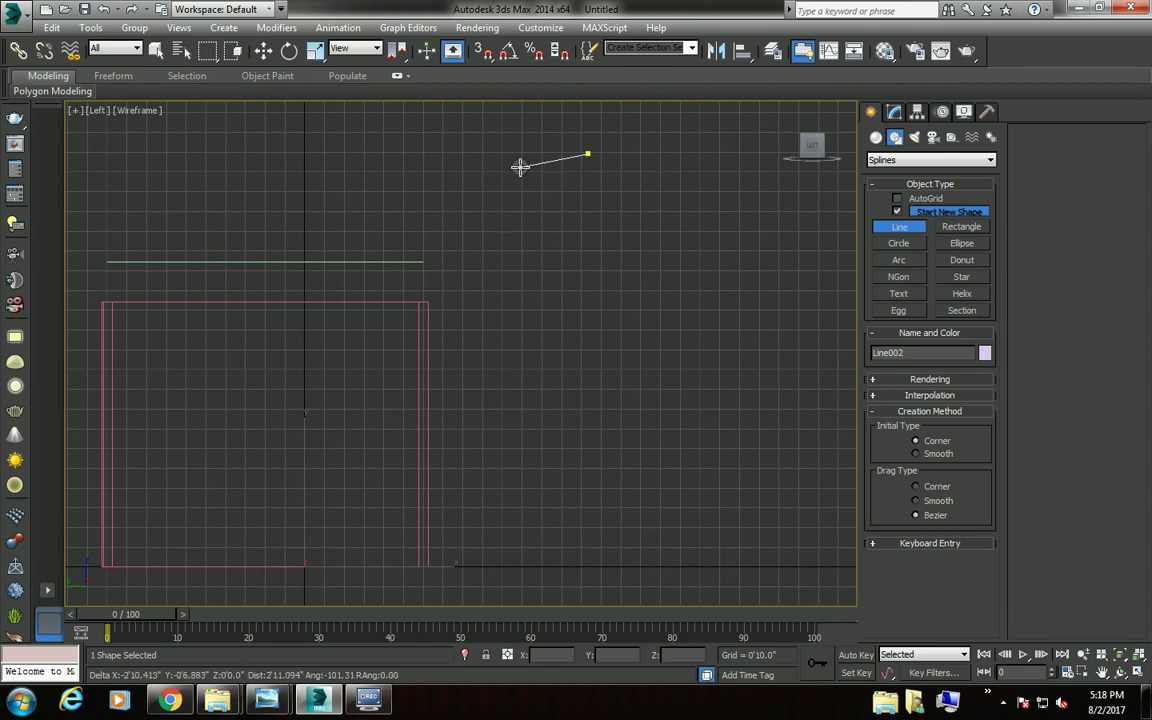
key(s)
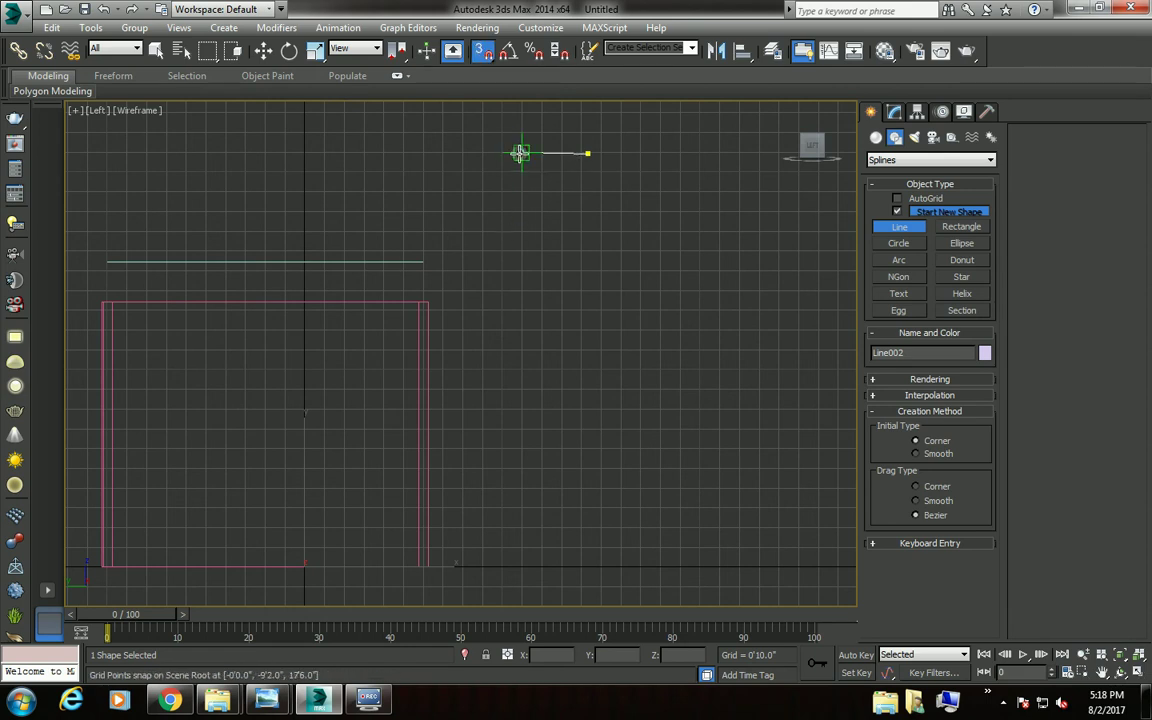
right_click(543, 165)
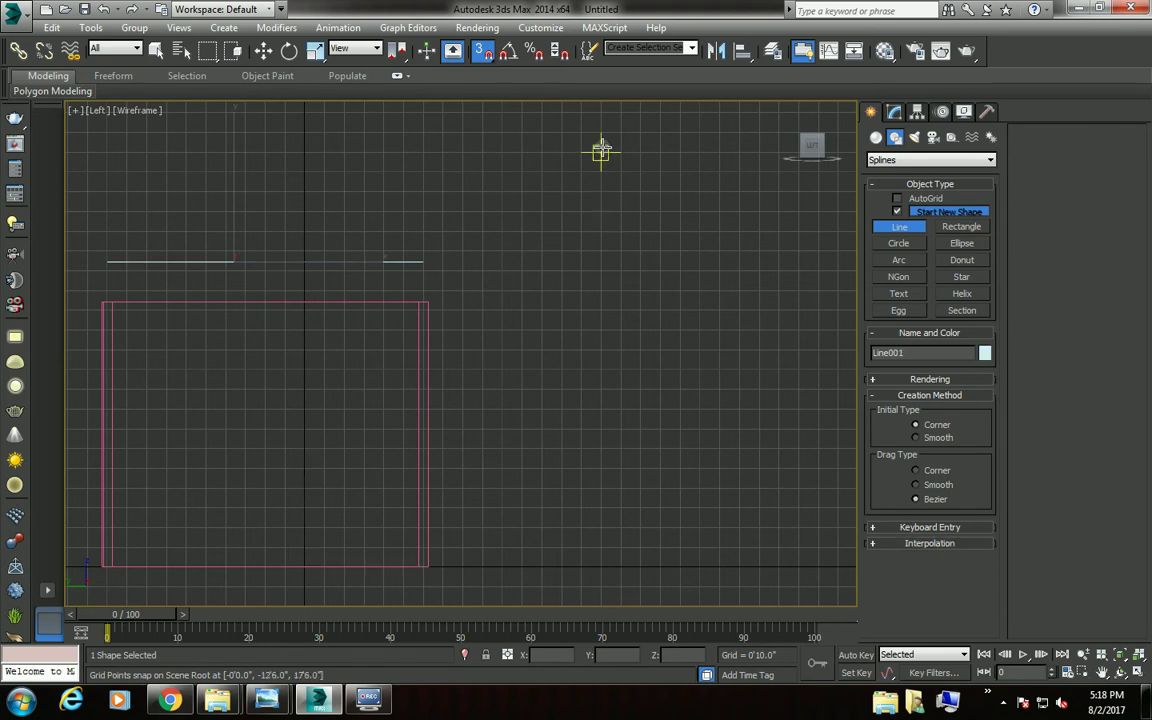
Draw a closed, snapped L-shaped stepped profile spline, Line002, in the Left view.
click(600, 133)
click(520, 131)
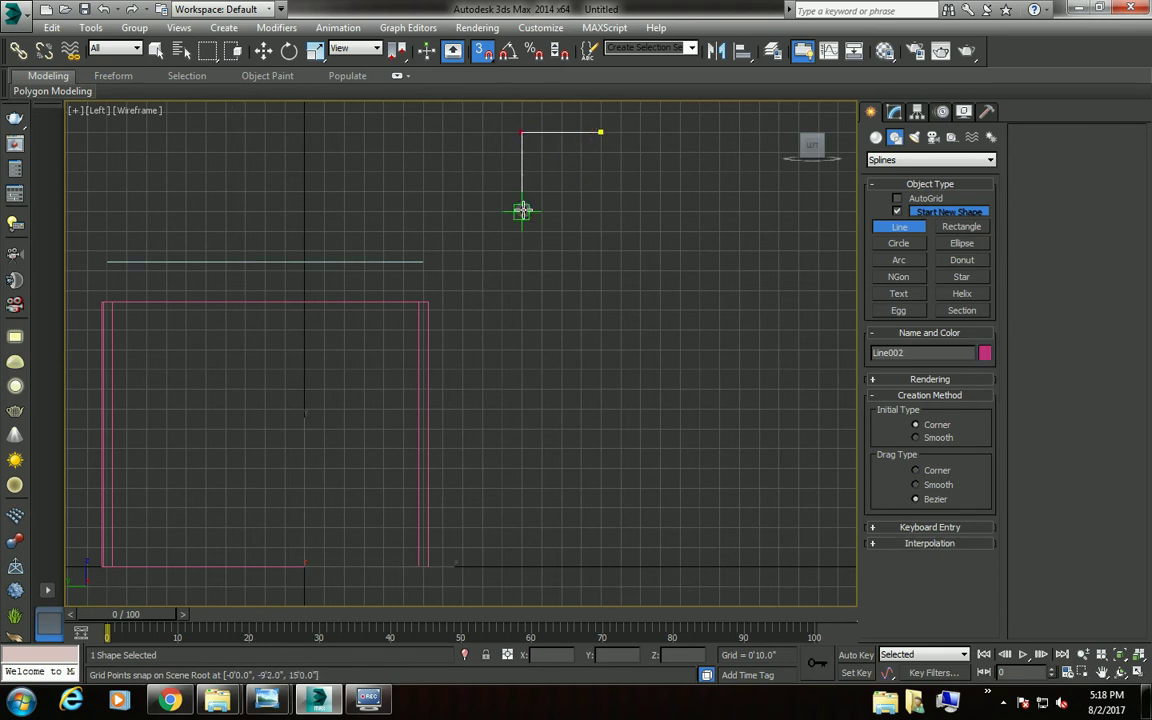
click(521, 210)
click(562, 210)
click(562, 170)
click(583, 171)
click(583, 150)
click(600, 150)
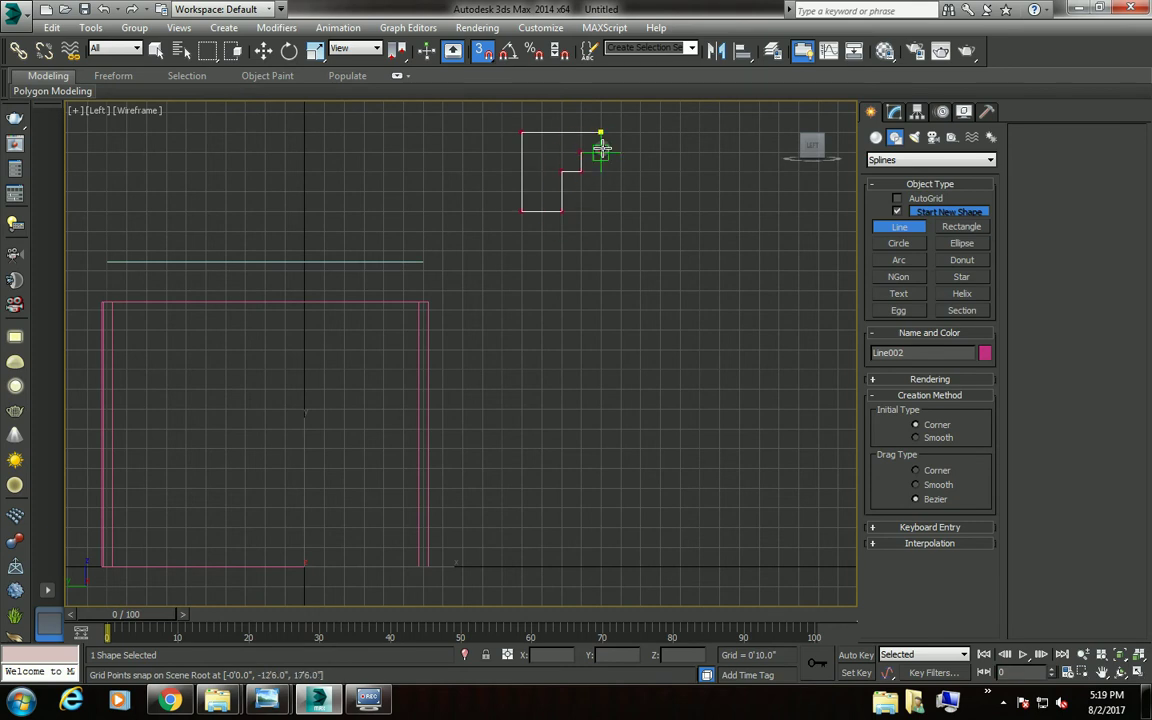
key(BackSpace)
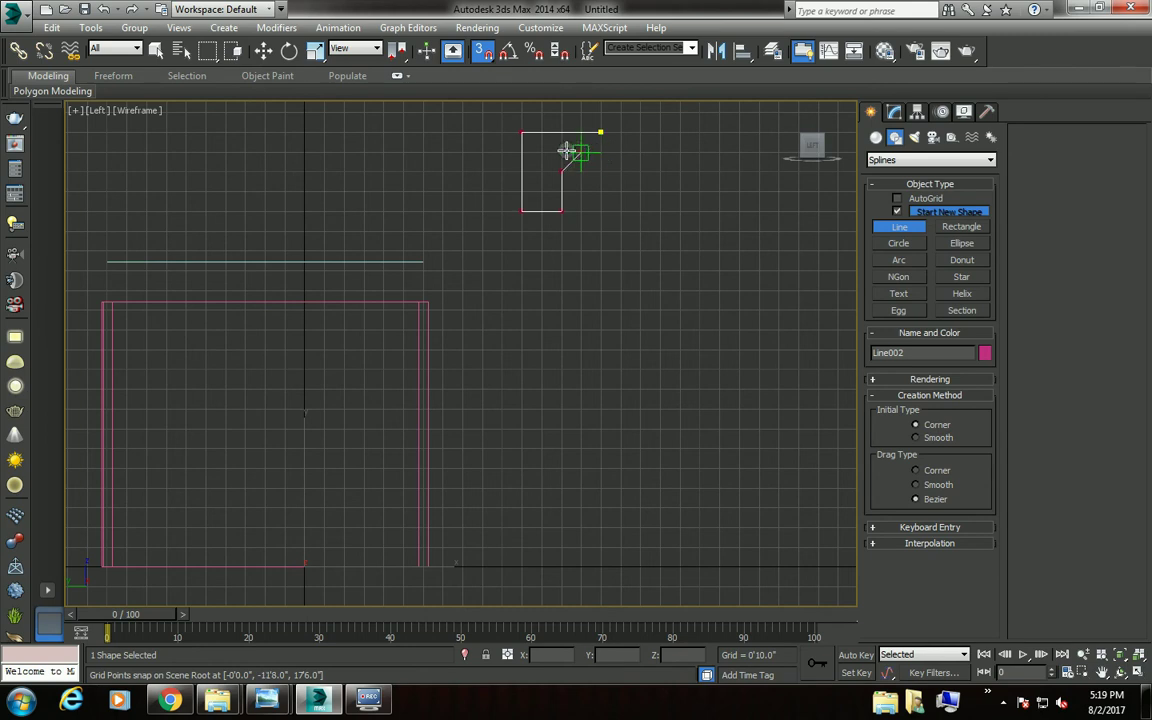
click(600, 170)
click(600, 131)
click(556, 398)
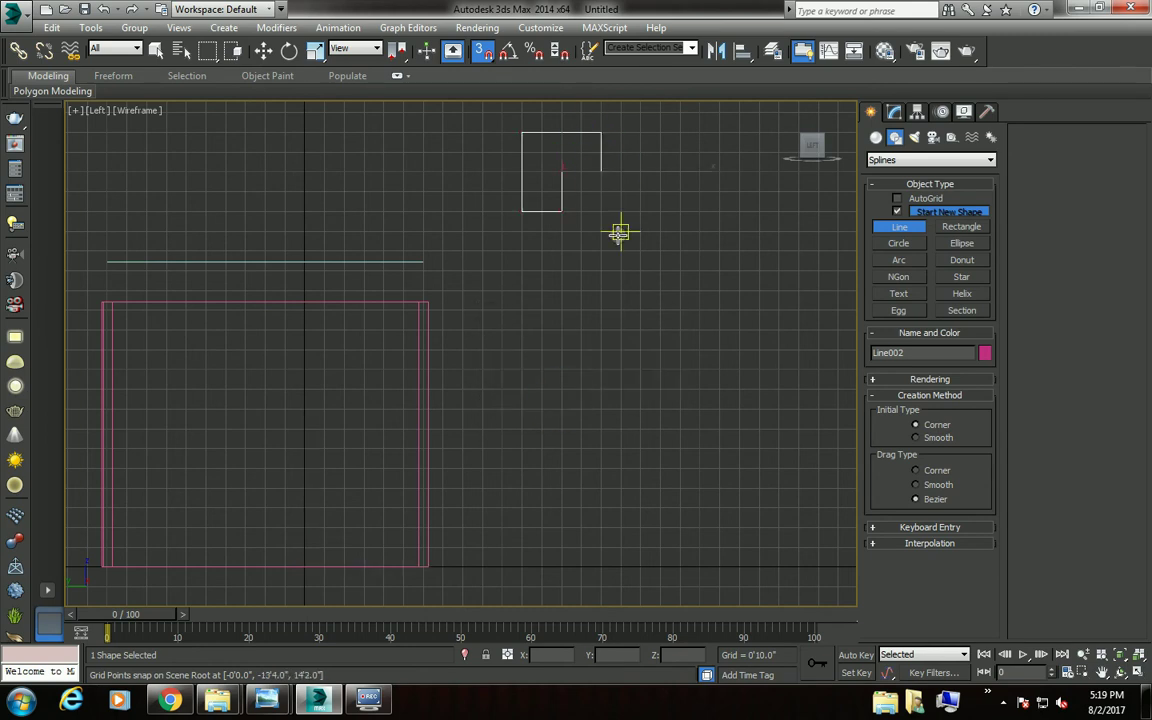
key(w)
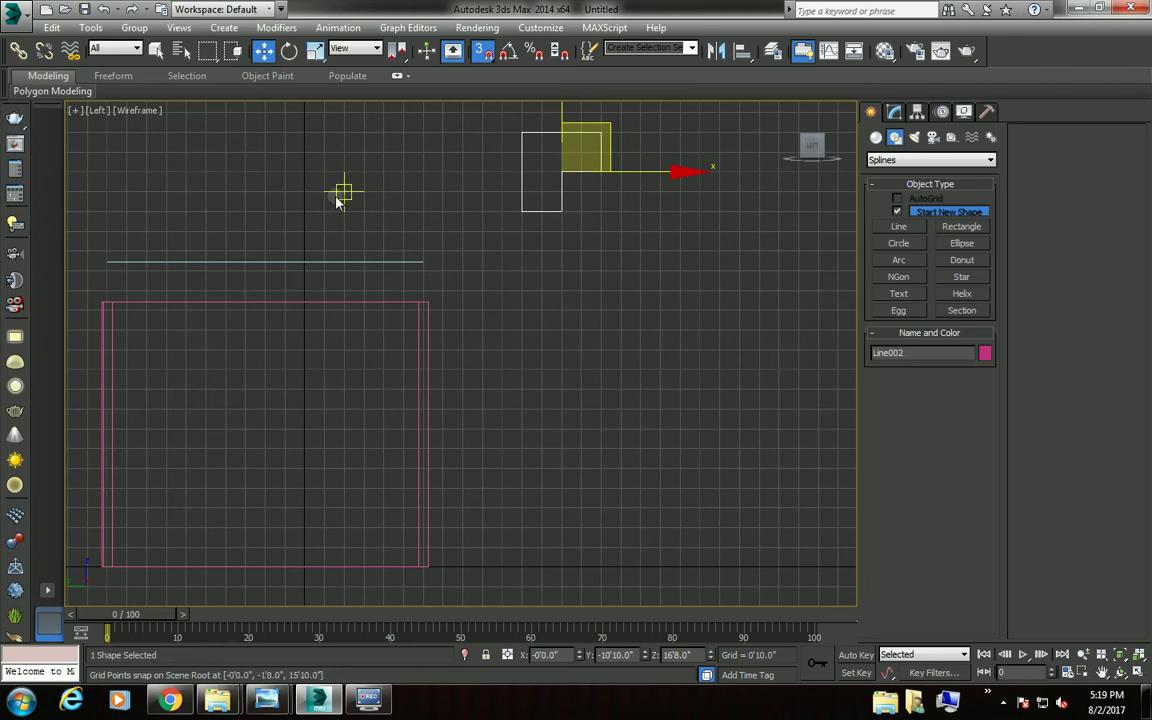
Fillet Line002's inner corner vertex into a smooth curve in Vertex mode.
click(583, 264)
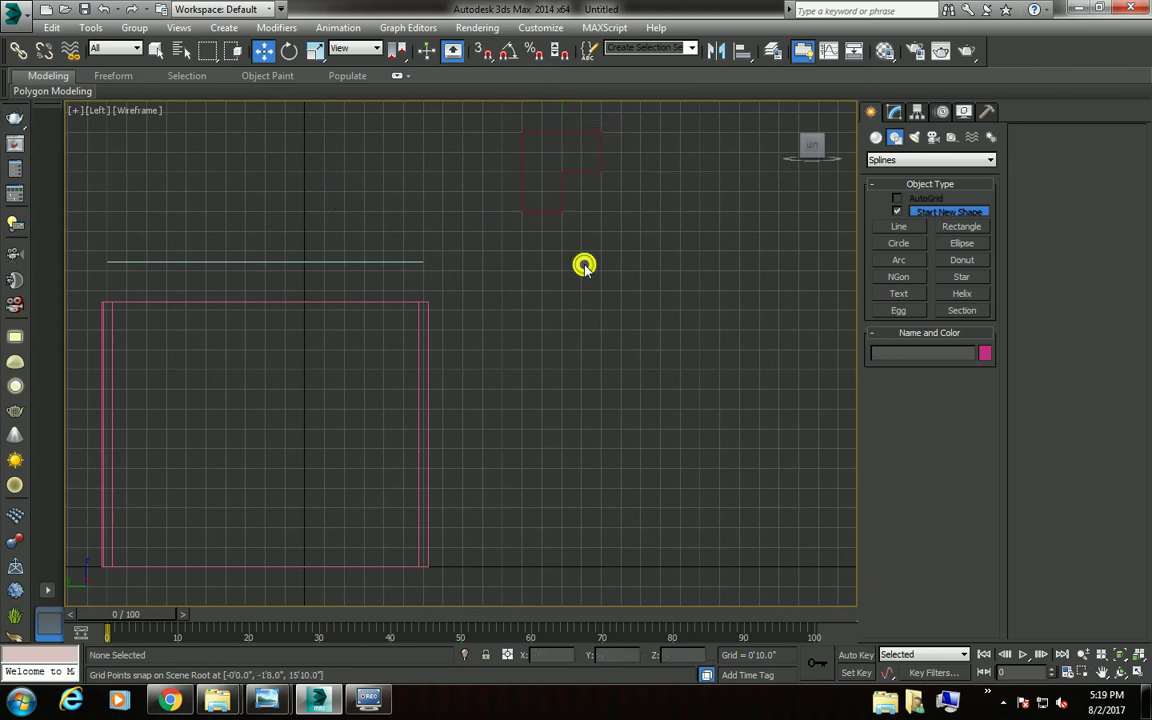
click(561, 201)
middle_drag(599, 267, 597, 338)
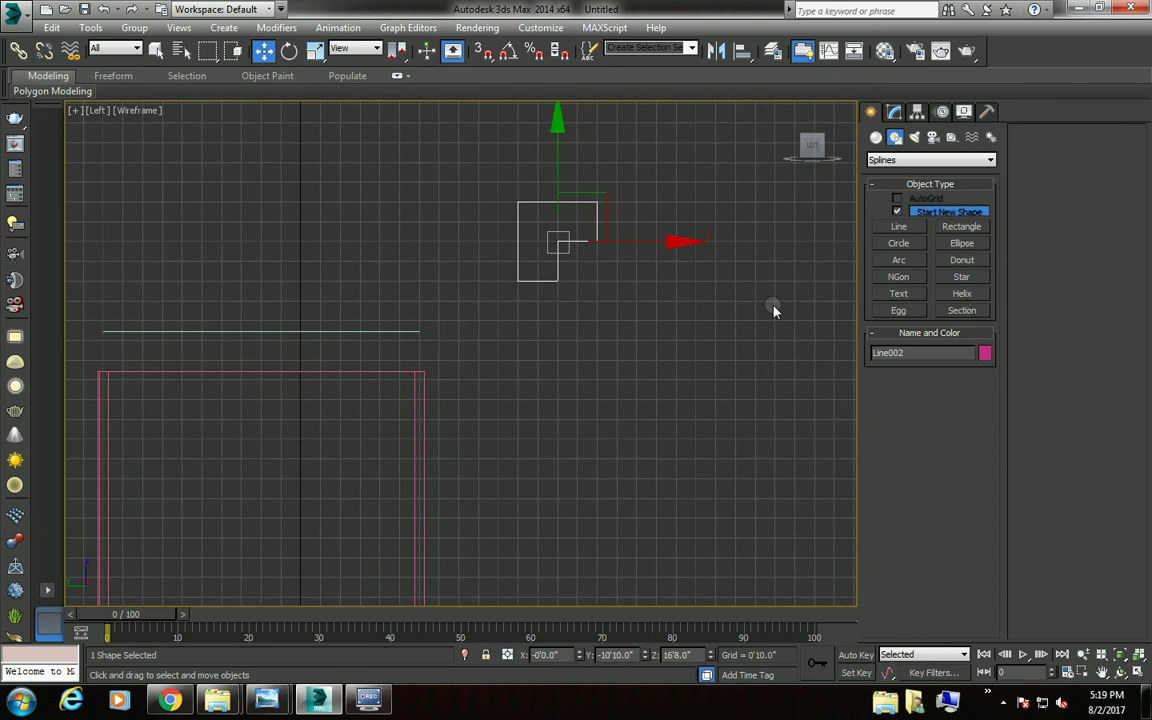
click(894, 111)
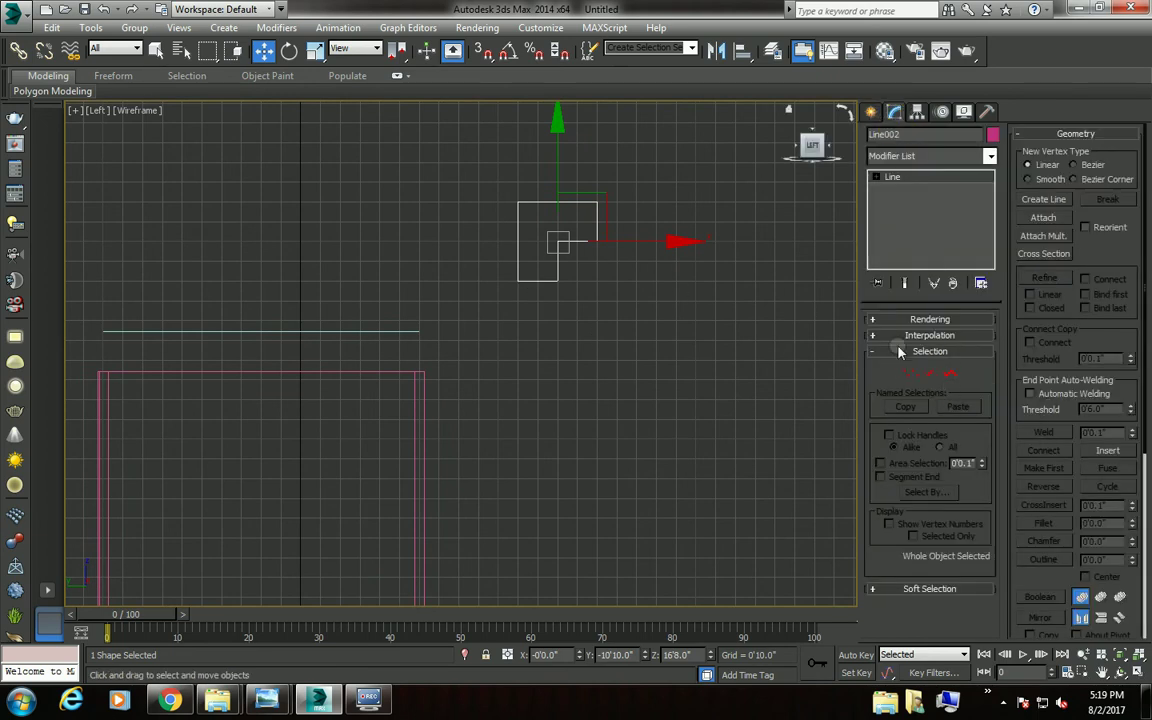
click(910, 373)
click(1048, 521)
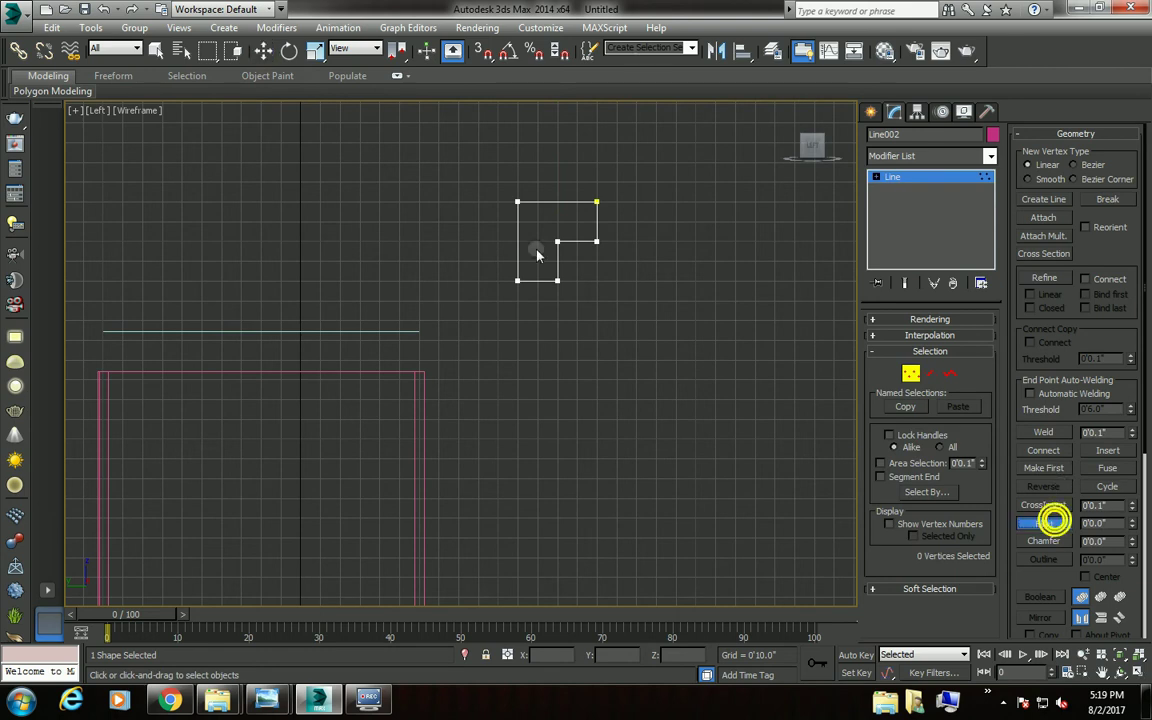
drag(558, 241, 560, 205)
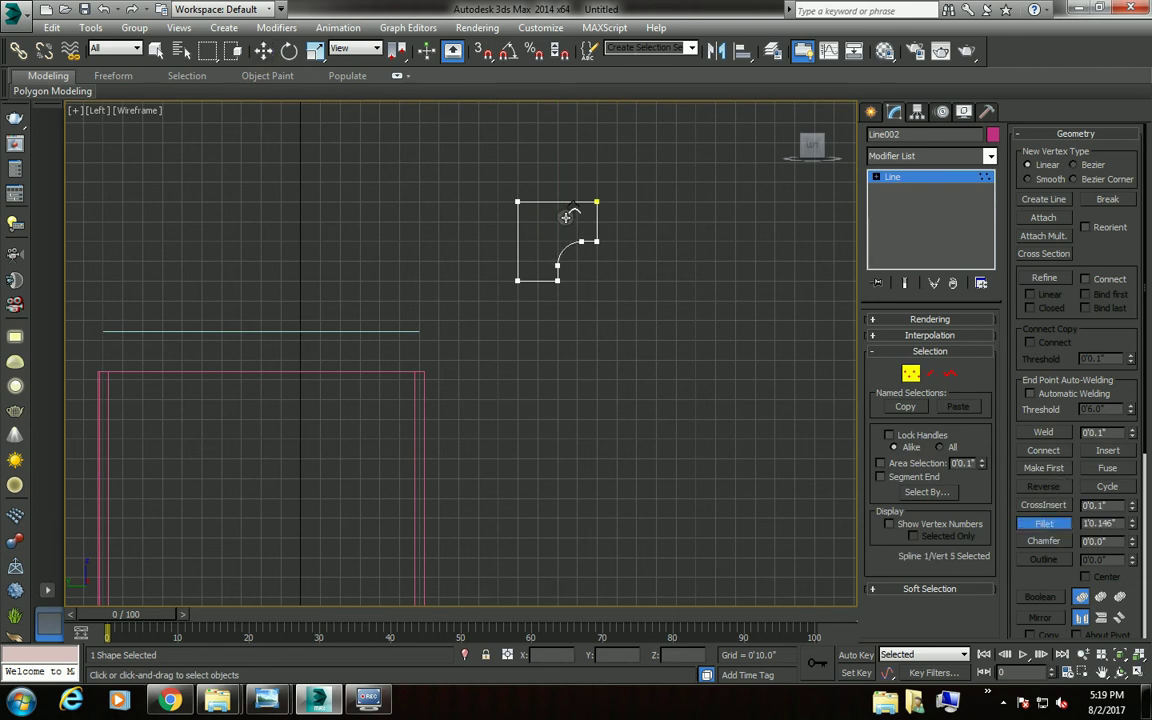
right_click(575, 340)
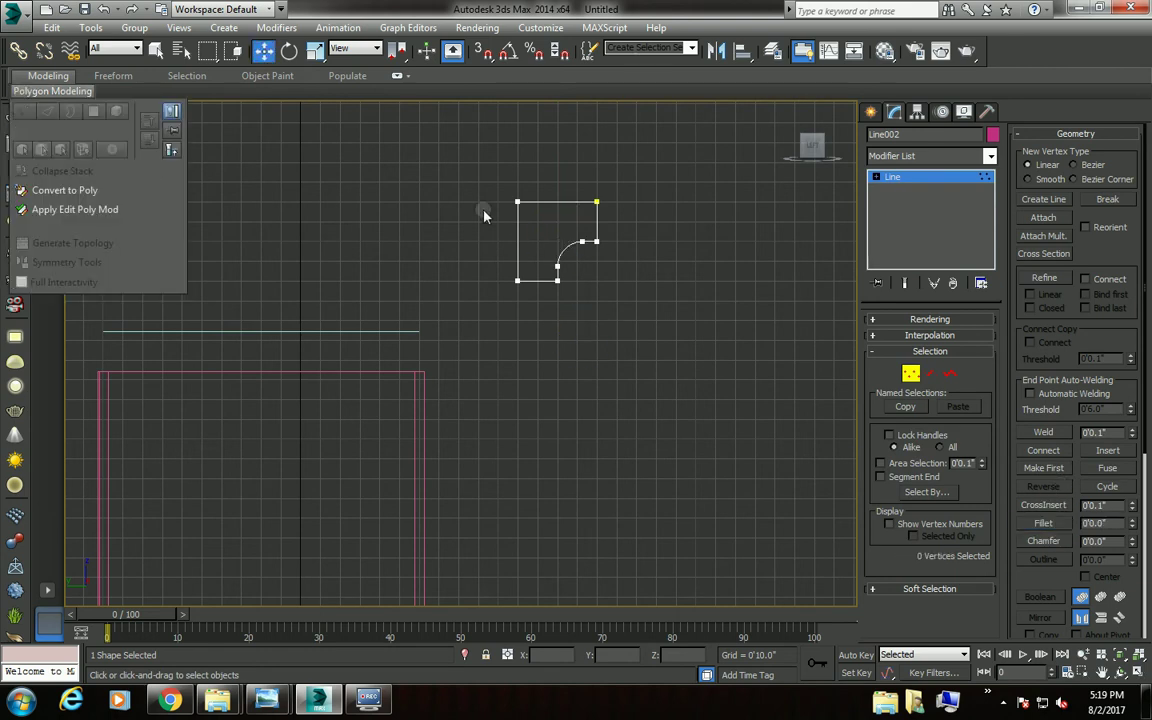
click(931, 176)
click(692, 252)
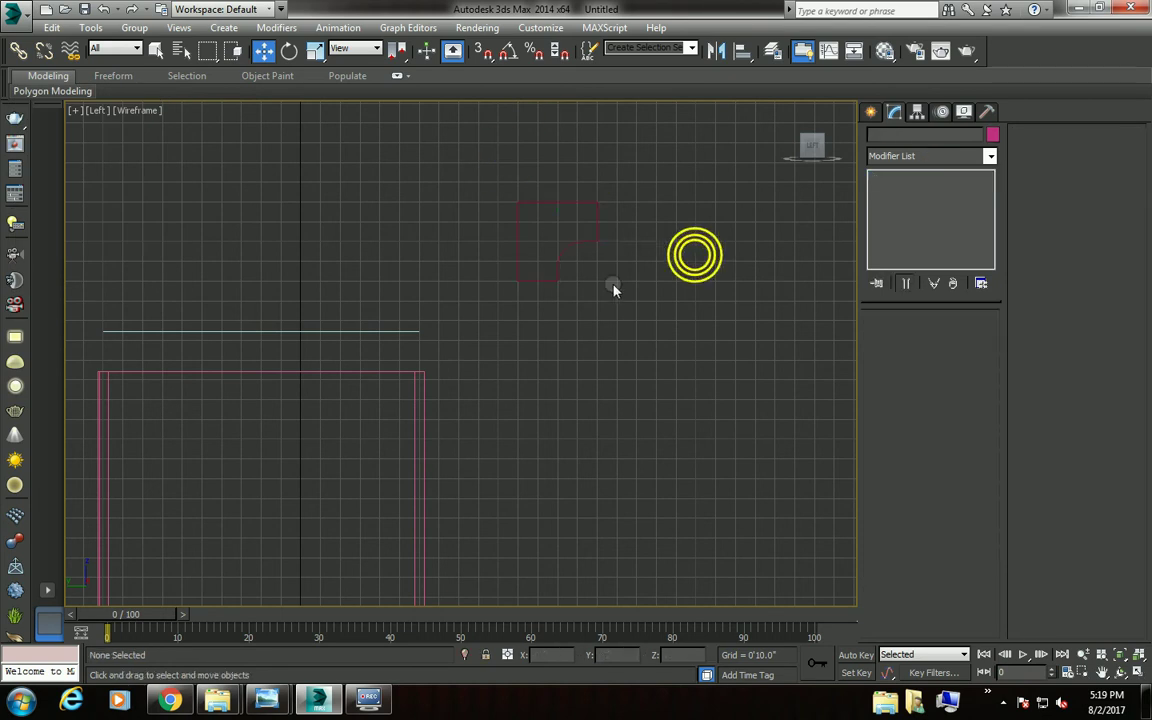
mouse_move(613, 289)
middle_down()
mouse_move(541, 213)
mouse_move(530, 257)
middle_up()
Move the curved Line002 profile over the room, shrink it and nudge it down.
click(564, 167)
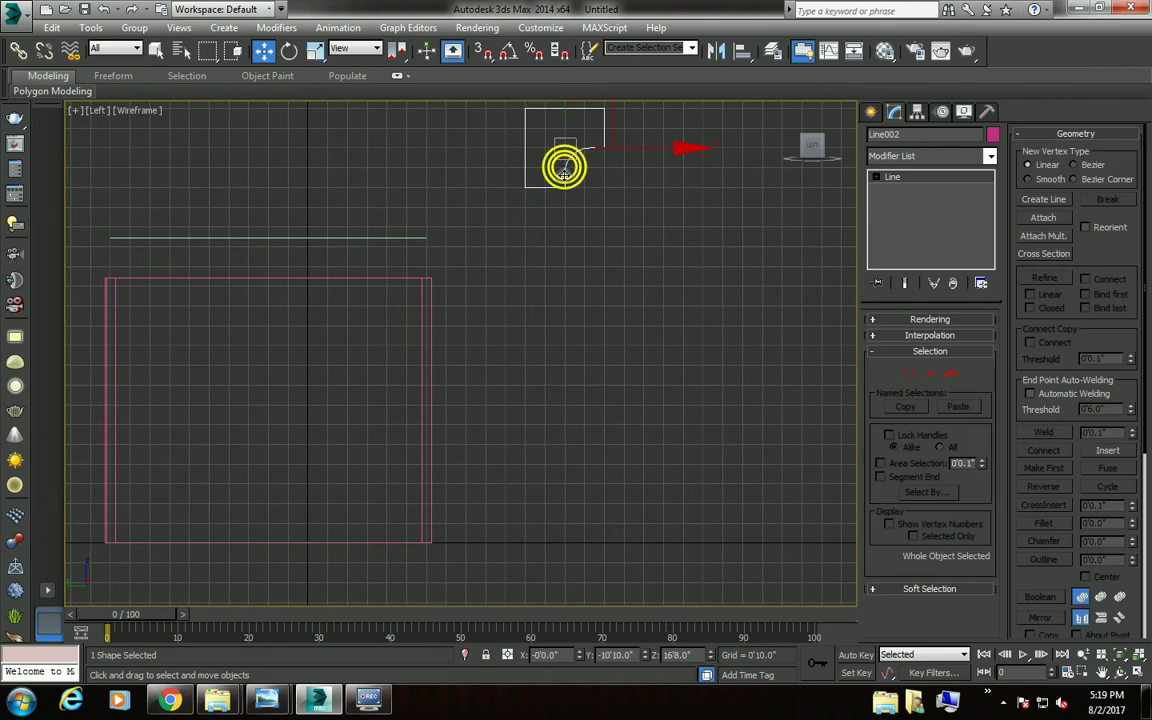
drag(650, 152, 365, 152)
key(e)
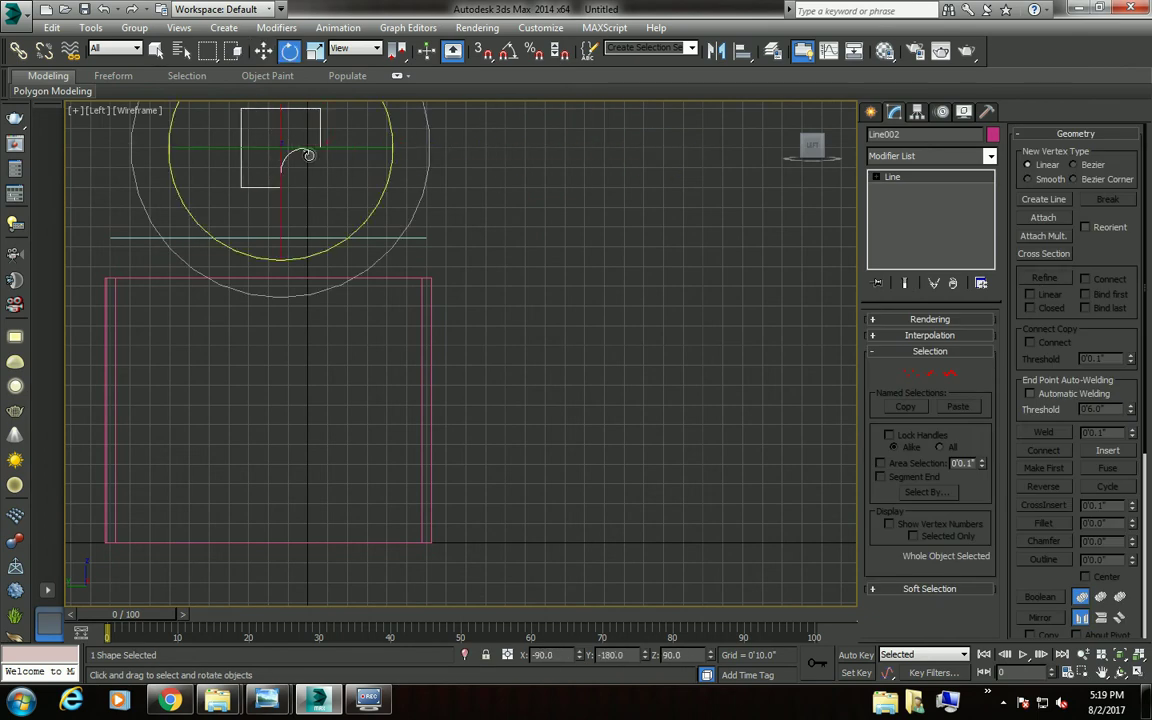
key(r)
drag(292, 146, 265, 198)
key(w)
drag(273, 118, 273, 151)
click(658, 321)
Maximize the Perspective view, orbit into the room and select the wall-top path Line001.
key(alt+w)
click(687, 450)
key(alt+w)
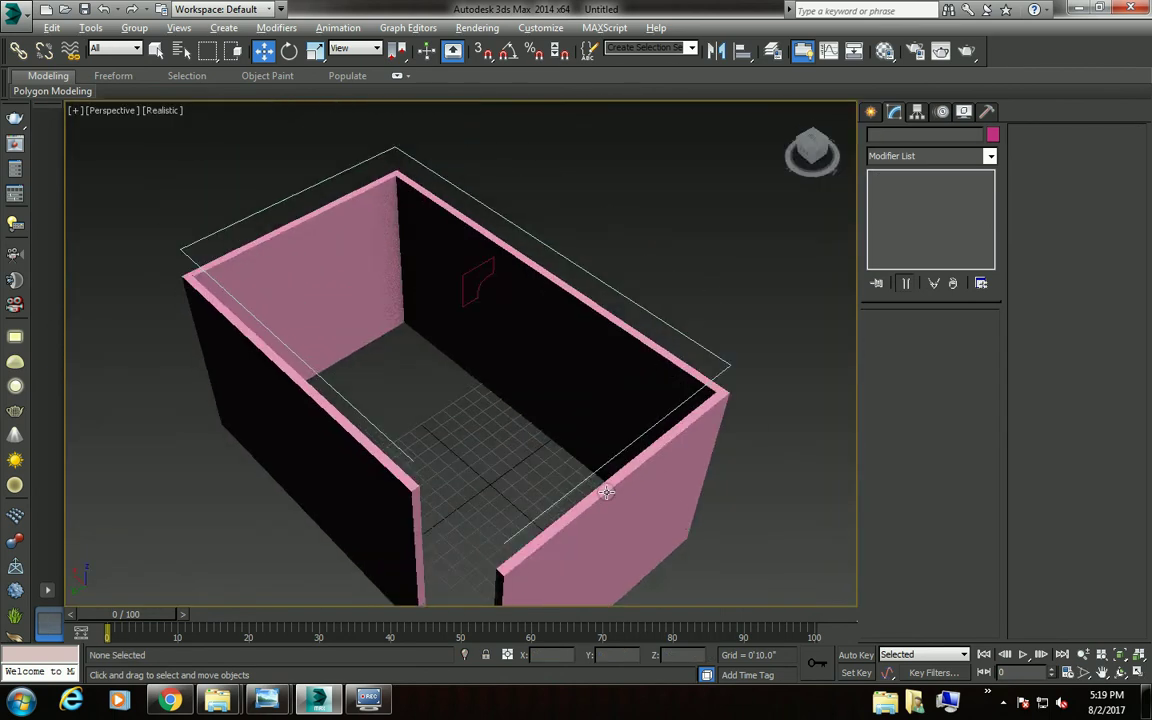
alt+middle_drag(470, 275, 546, 322)
click(528, 247)
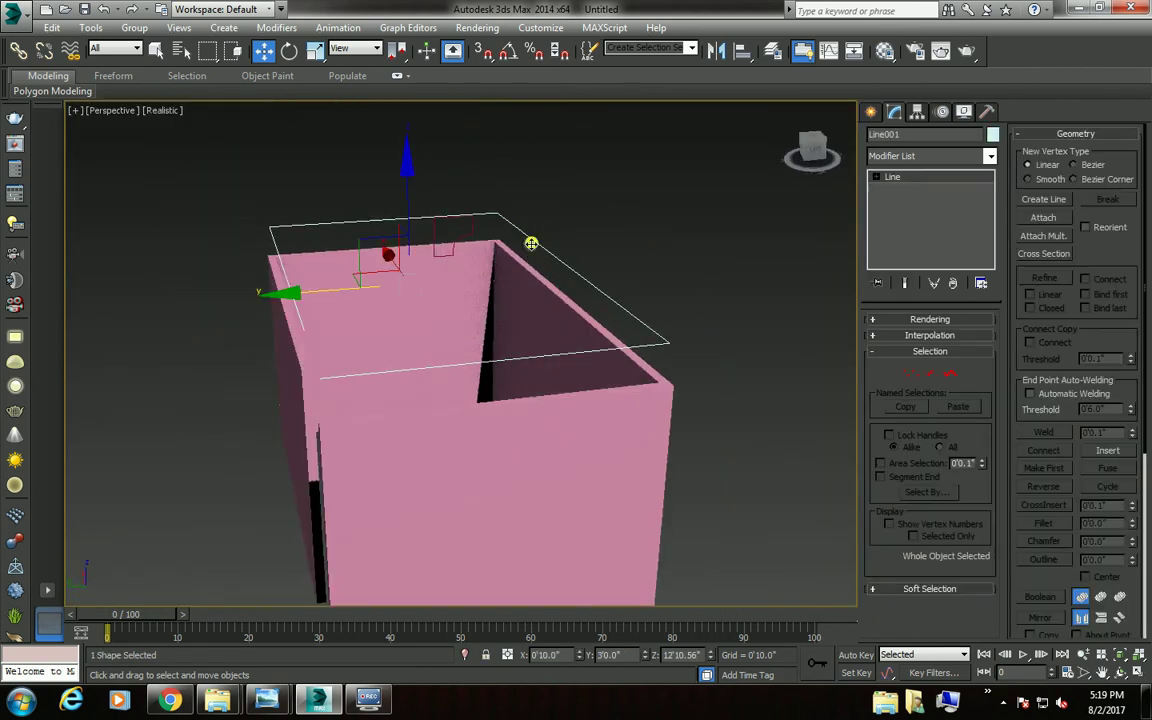
Browse the command panel categories and open Line001's Modifier List dropdown.
click(873, 113)
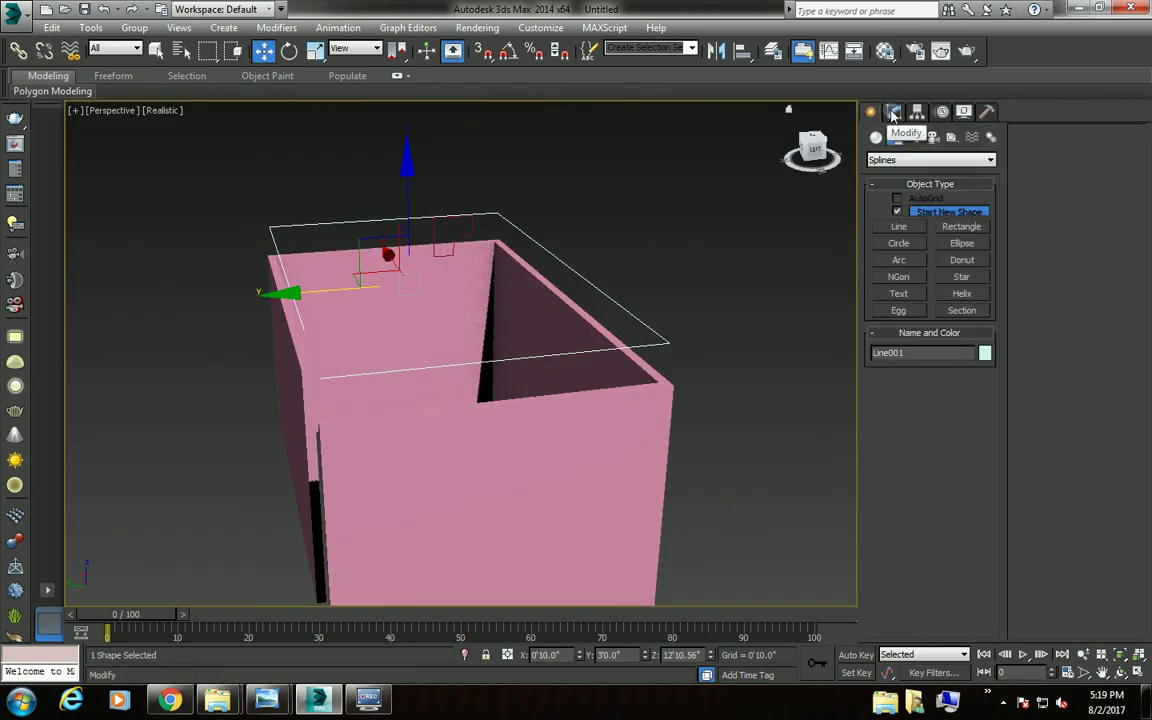
click(894, 113)
click(872, 111)
click(945, 160)
click(913, 139)
click(879, 139)
click(890, 160)
click(890, 160)
click(894, 111)
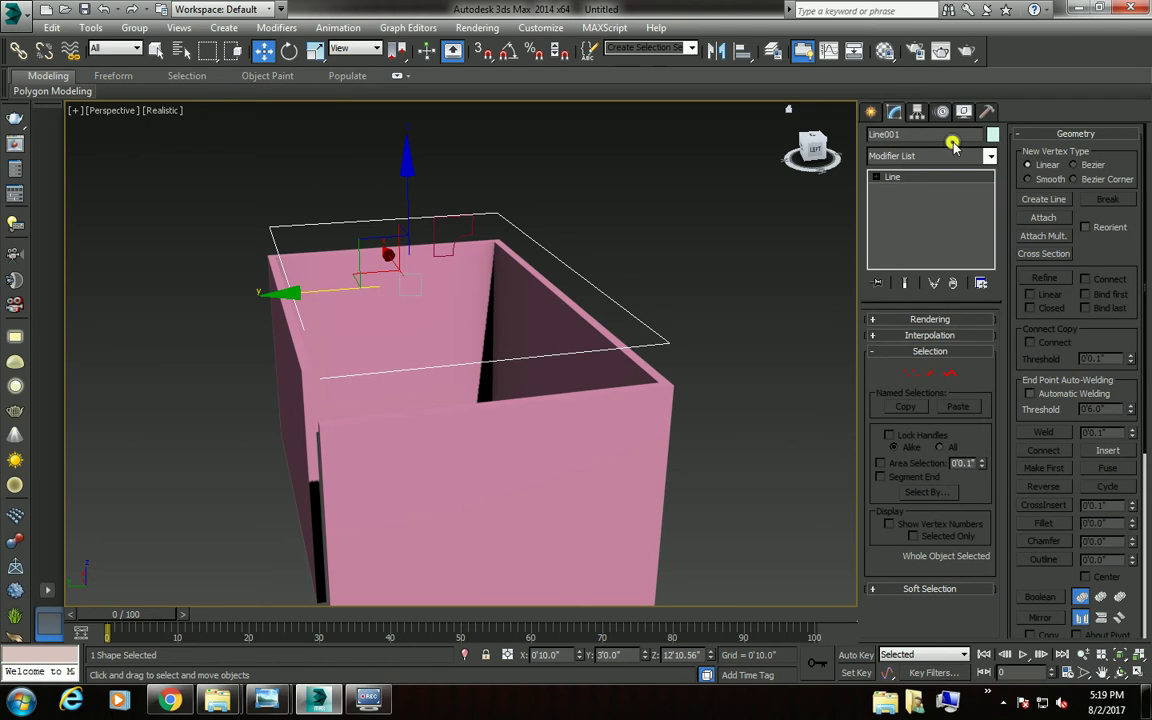
click(988, 157)
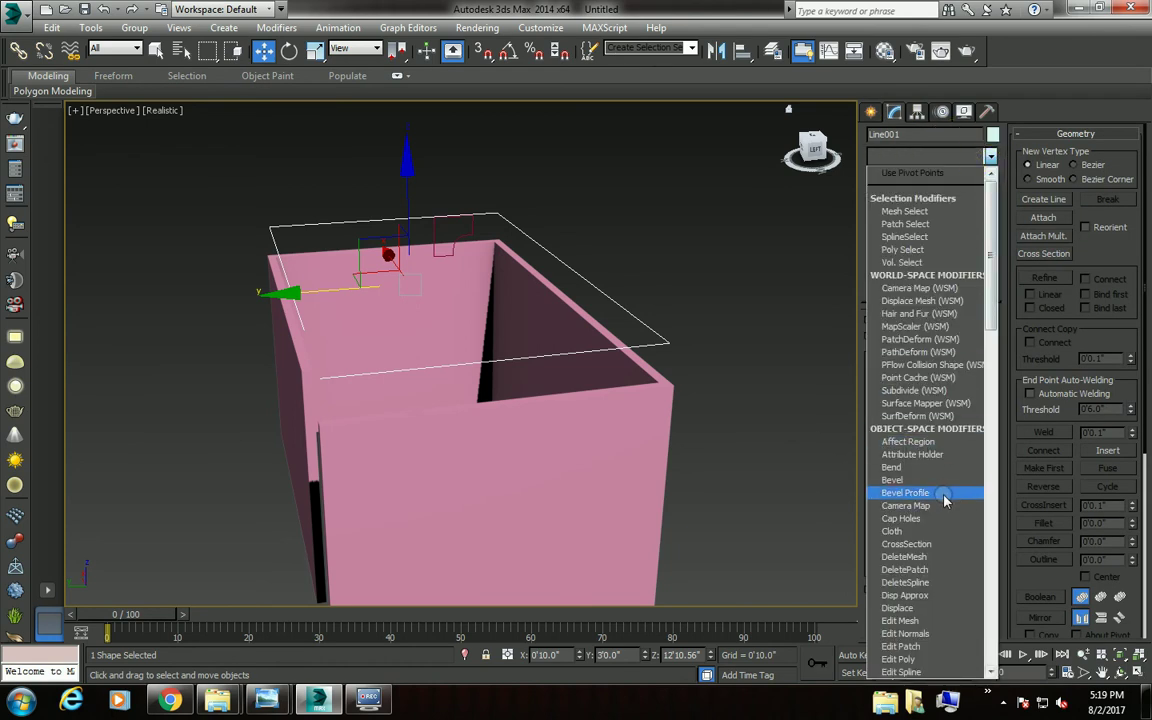
Apply a Bevel Profile to Line001 with Line002 as its profile, then orbit and zoom in.
click(944, 496)
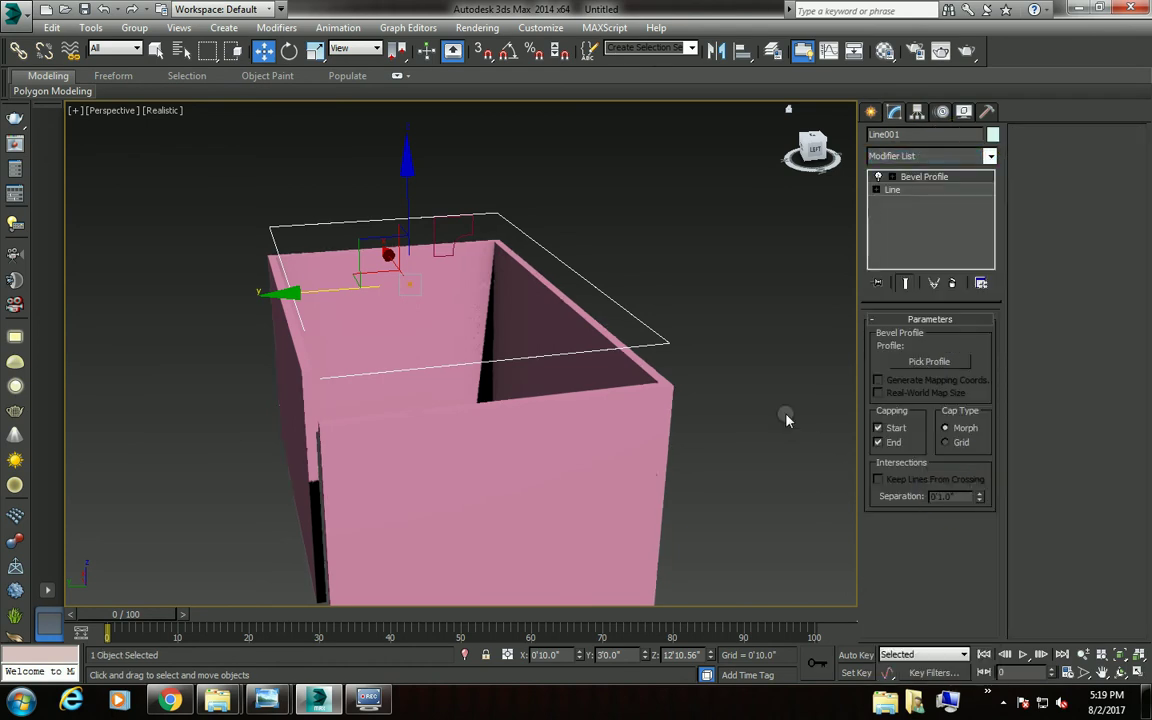
click(930, 360)
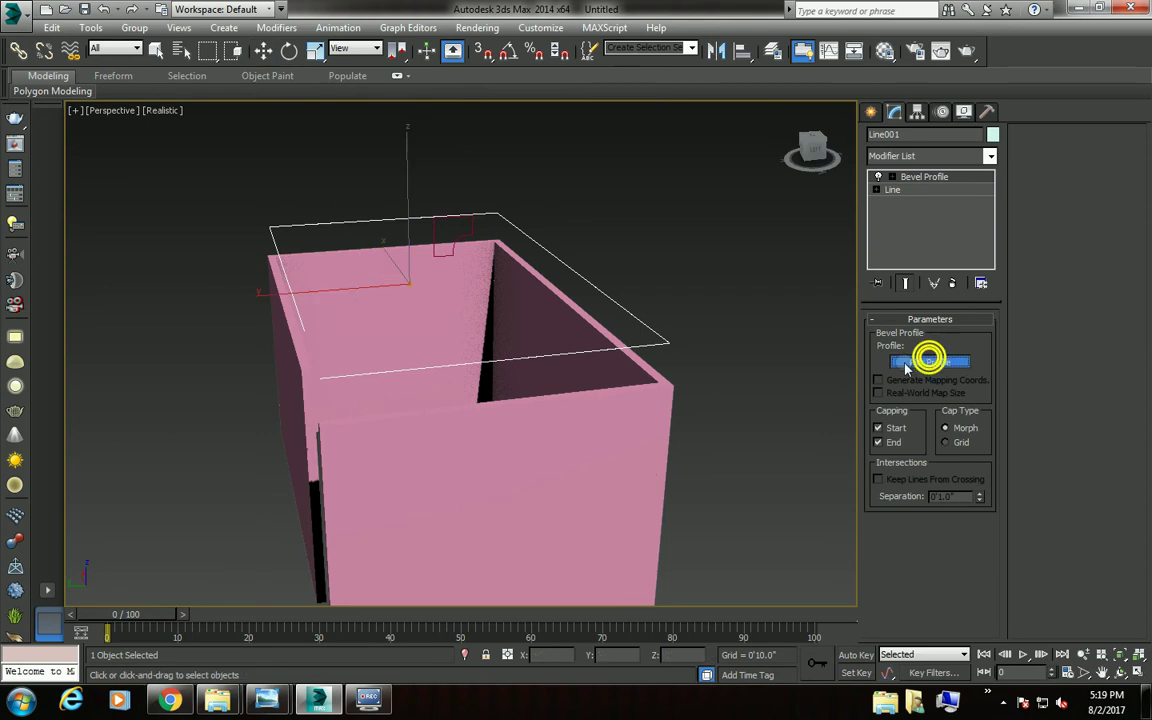
click(471, 228)
mouse_move(471, 228)
alt+middle_down()
mouse_move(543, 275)
mouse_move(480, 290)
mouse_move(476, 275)
mouse_move(415, 281)
alt+middle_up()
scroll(415, 281, up, 2)
scroll(415, 281, up, 3)
scroll(415, 281, up, 2)
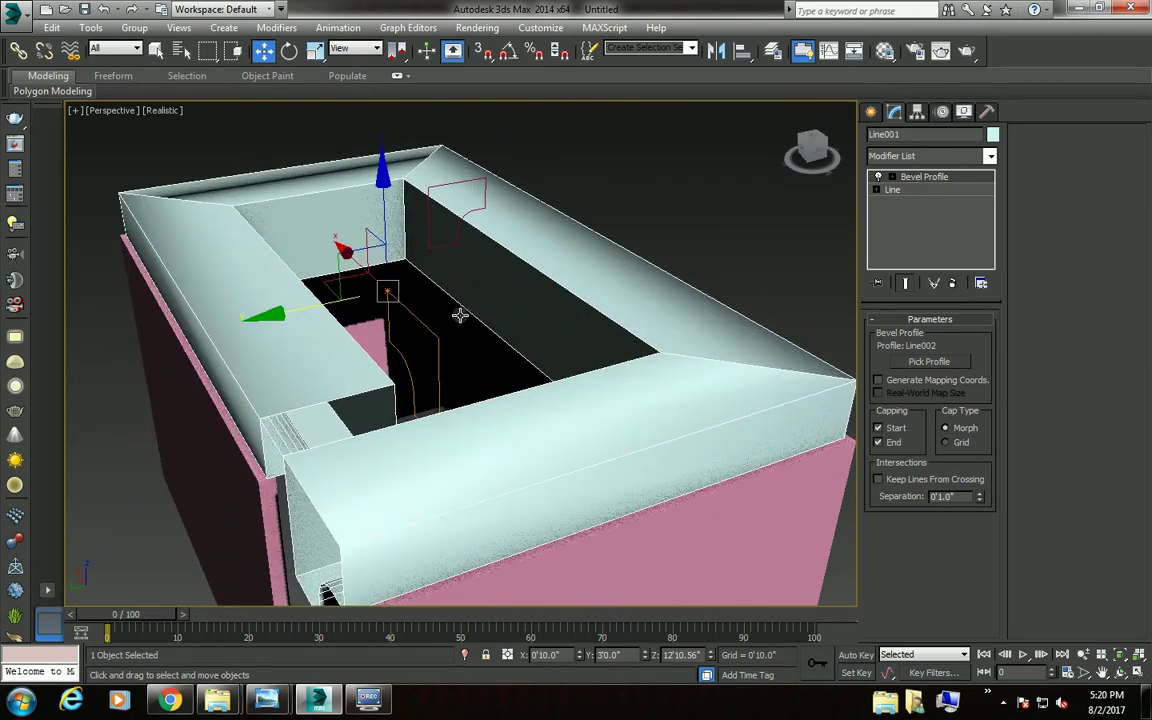
Rotate the Bevel Profile's Profile Gizmo to slim the molding into a narrow rail.
click(895, 177)
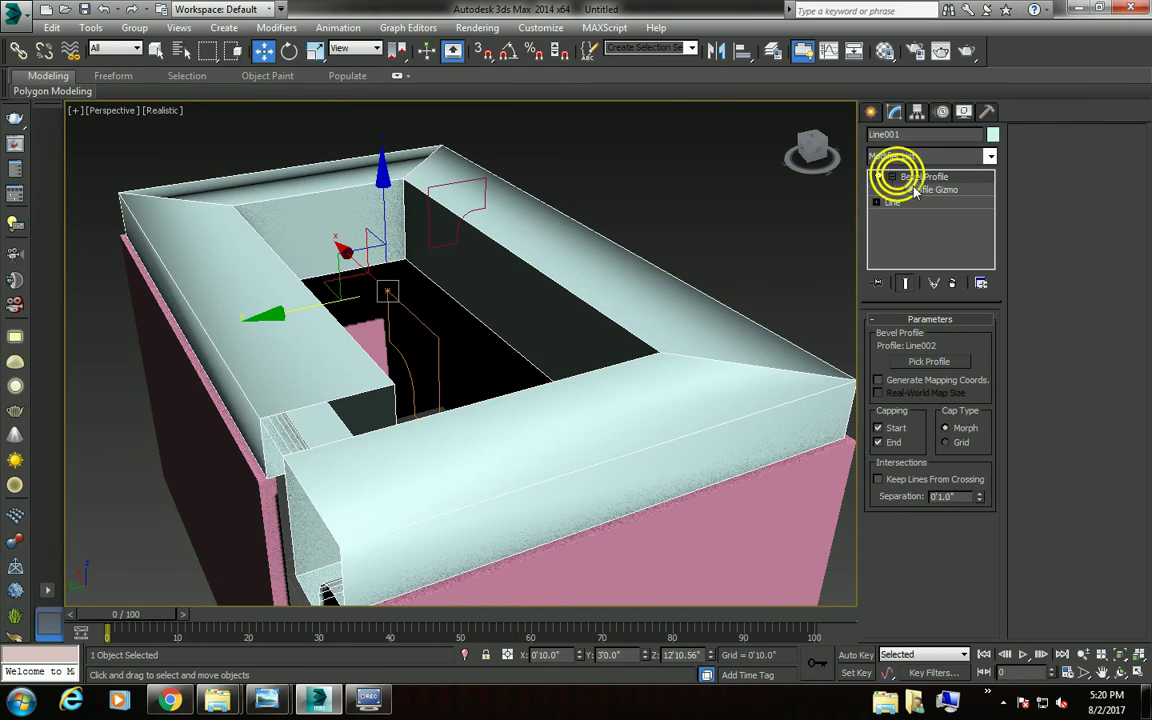
click(912, 189)
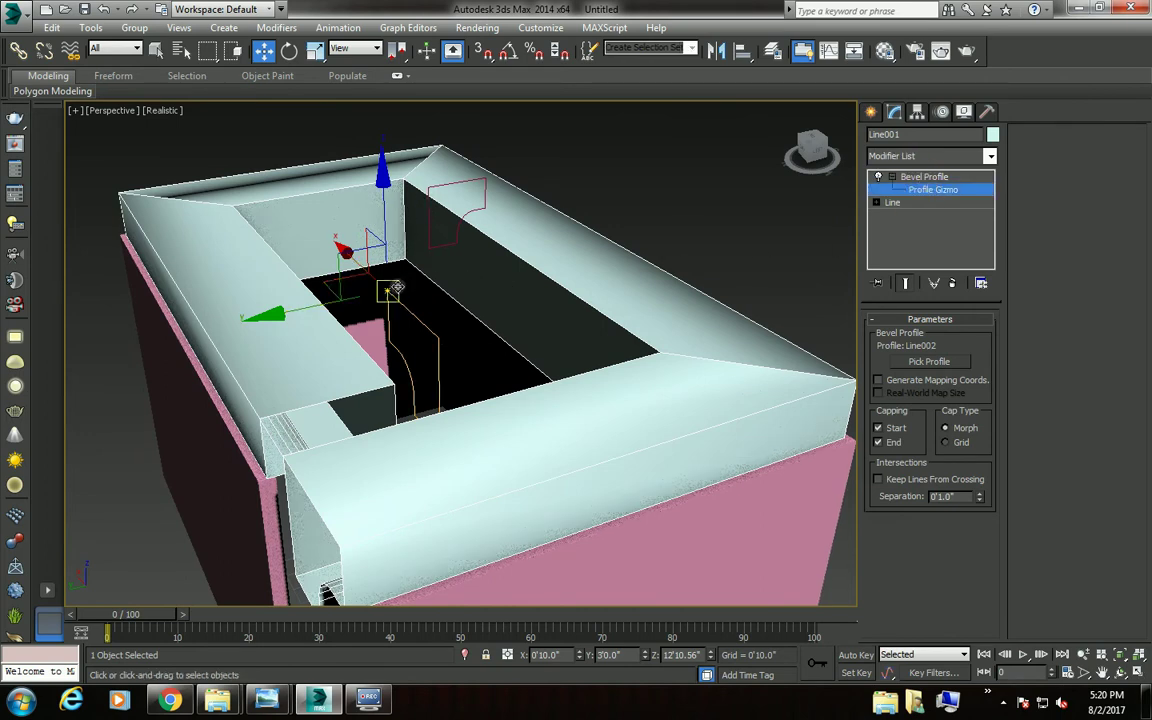
key(e)
alt+middle_drag(427, 207, 460, 245)
mouse_move(424, 342)
mouse_down()
mouse_move(570, 263)
mouse_move(449, 362)
mouse_up()
mouse_move(419, 341)
alt+middle_down()
mouse_move(406, 352)
mouse_move(456, 342)
alt+middle_up()
mouse_move(423, 281)
alt+middle_down()
mouse_move(442, 445)
mouse_move(440, 600)
mouse_move(438, 18)
alt+middle_up()
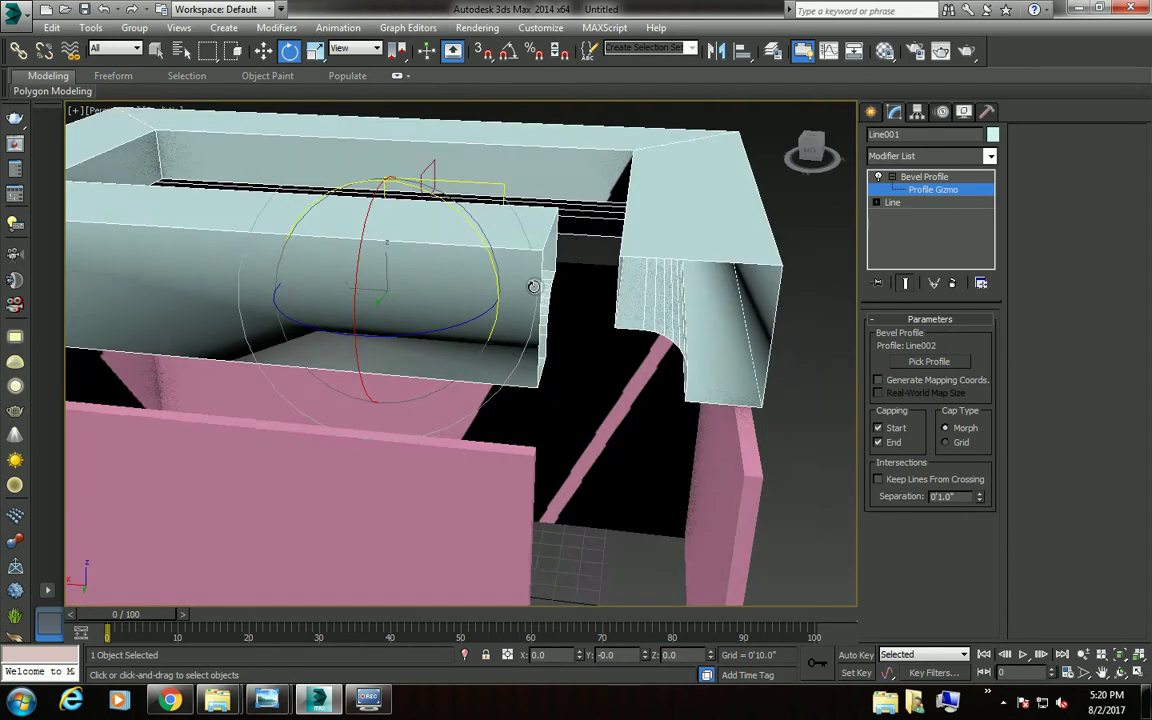
mouse_move(442, 293)
alt+middle_down()
mouse_move(324, 283)
mouse_move(410, 323)
alt+middle_up()
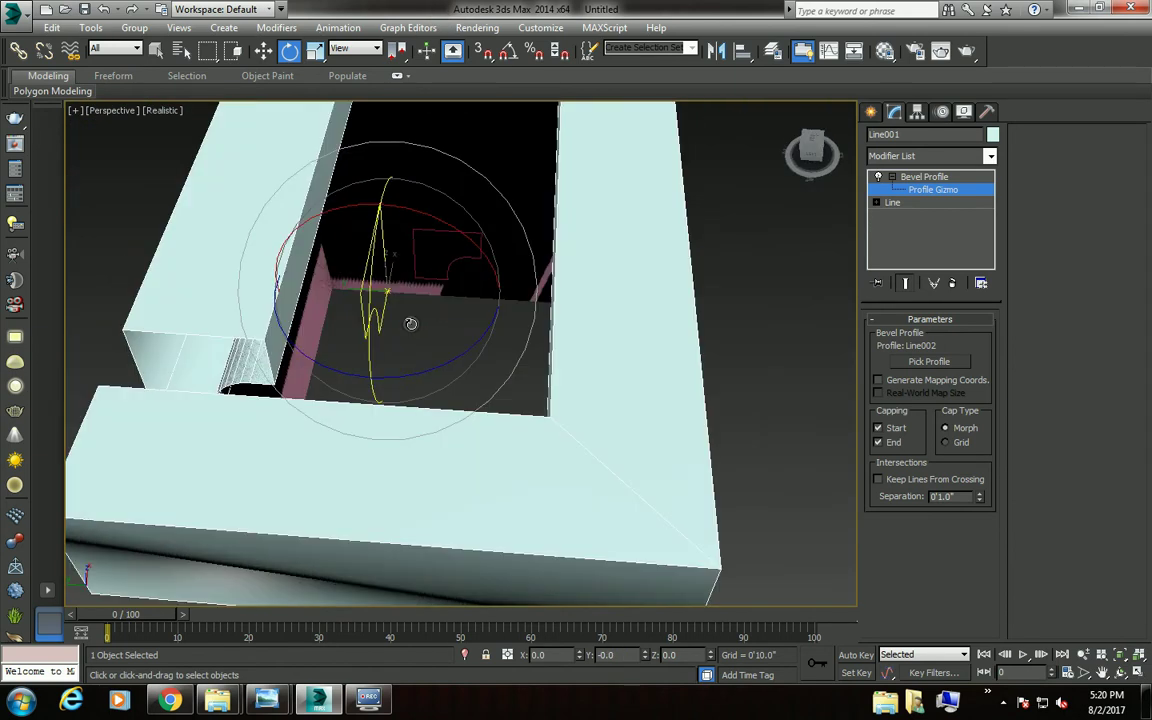
key(r)
mouse_move(400, 278)
alt+middle_down()
mouse_move(411, 437)
mouse_move(440, 330)
mouse_move(518, 259)
mouse_move(612, 200)
alt+middle_up()
key(w)
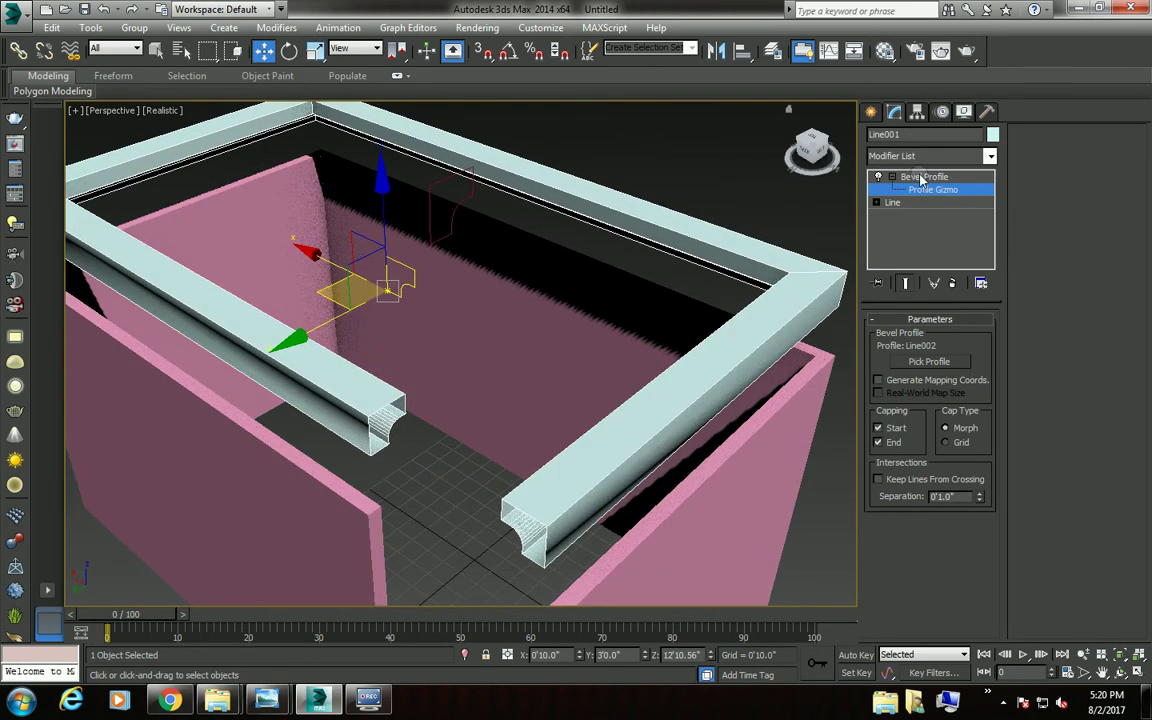
Select the crown molding trim and frame it in the Perspective view.
click(924, 176)
click(640, 175)
click(626, 210)
key(z)
mouse_move(481, 247)
alt+middle_down()
mouse_move(442, 175)
mouse_move(443, 243)
mouse_move(400, 280)
mouse_move(298, 249)
mouse_move(437, 231)
mouse_move(544, 391)
mouse_move(515, 319)
mouse_move(443, 212)
alt+middle_up()
scroll(394, 283, up, 3)
scroll(295, 272, up, 2)
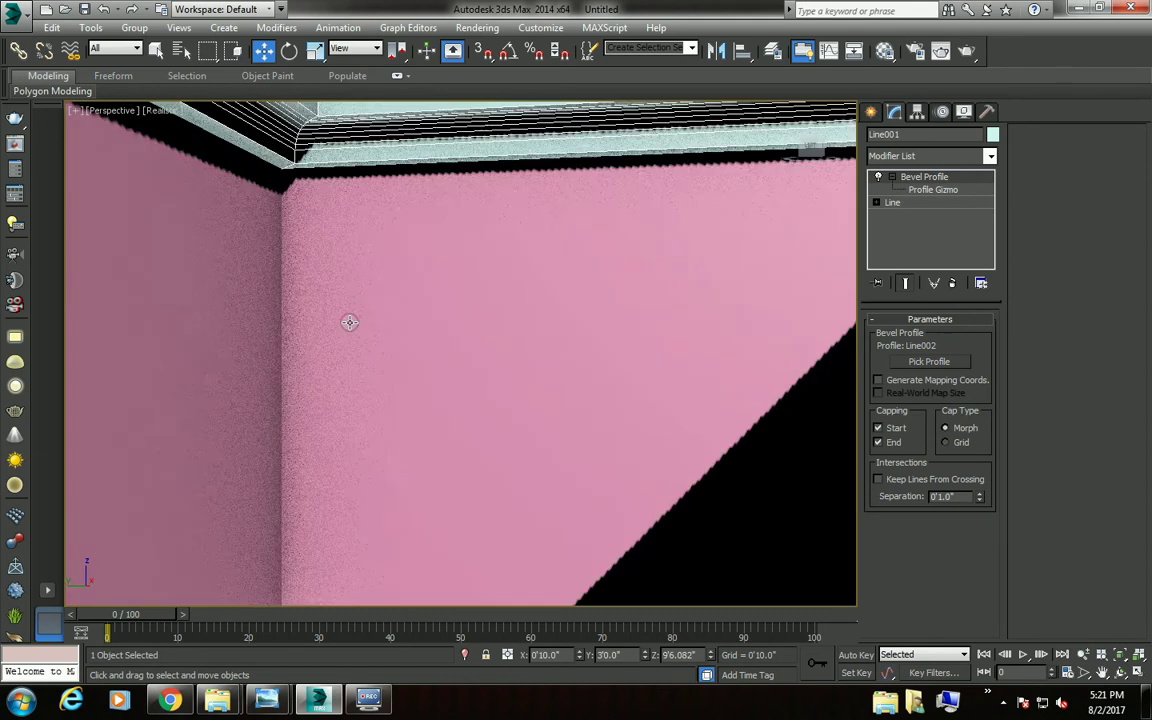
Orbit to an overhead view of the room and bring up the [Realistic] shading list.
alt+middle_drag(309, 260, 329, 347)
scroll(411, 260, down, 3)
mouse_move(411, 260)
alt+middle_down()
mouse_move(445, 328)
mouse_move(321, 470)
mouse_move(363, 417)
alt+middle_up()
scroll(445, 328, up, 3)
scroll(465, 420, up, 3)
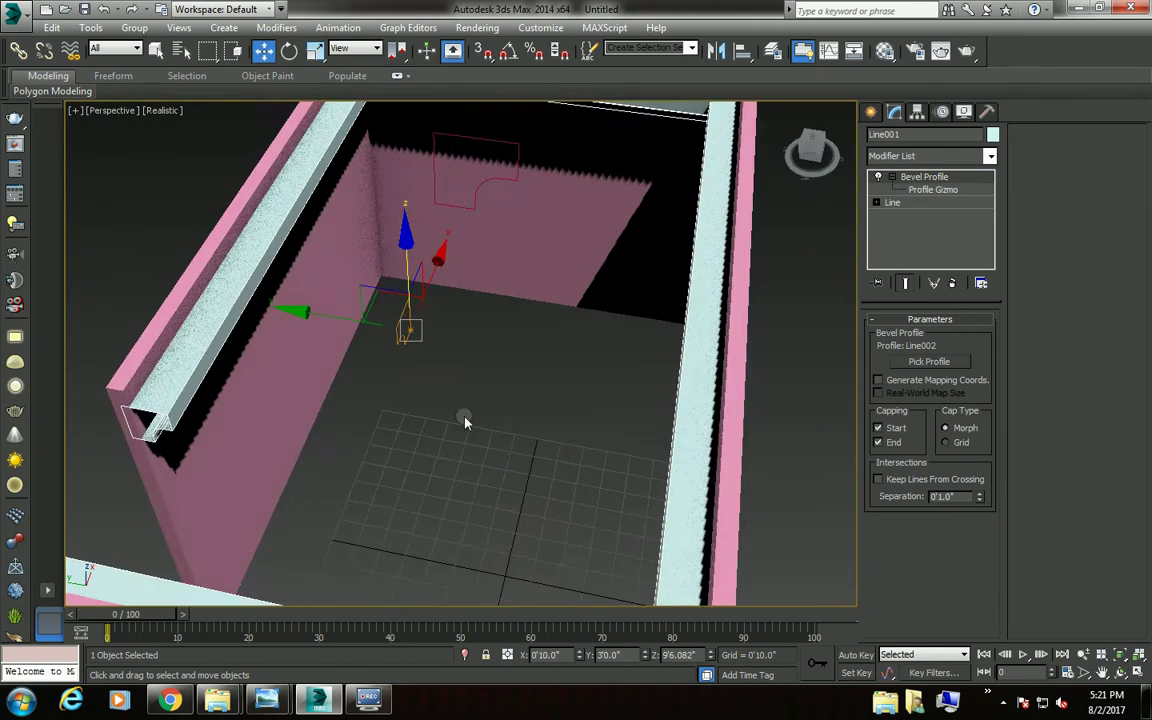
scroll(465, 420, down, 3)
scroll(380, 434, down, 2)
click(160, 110)
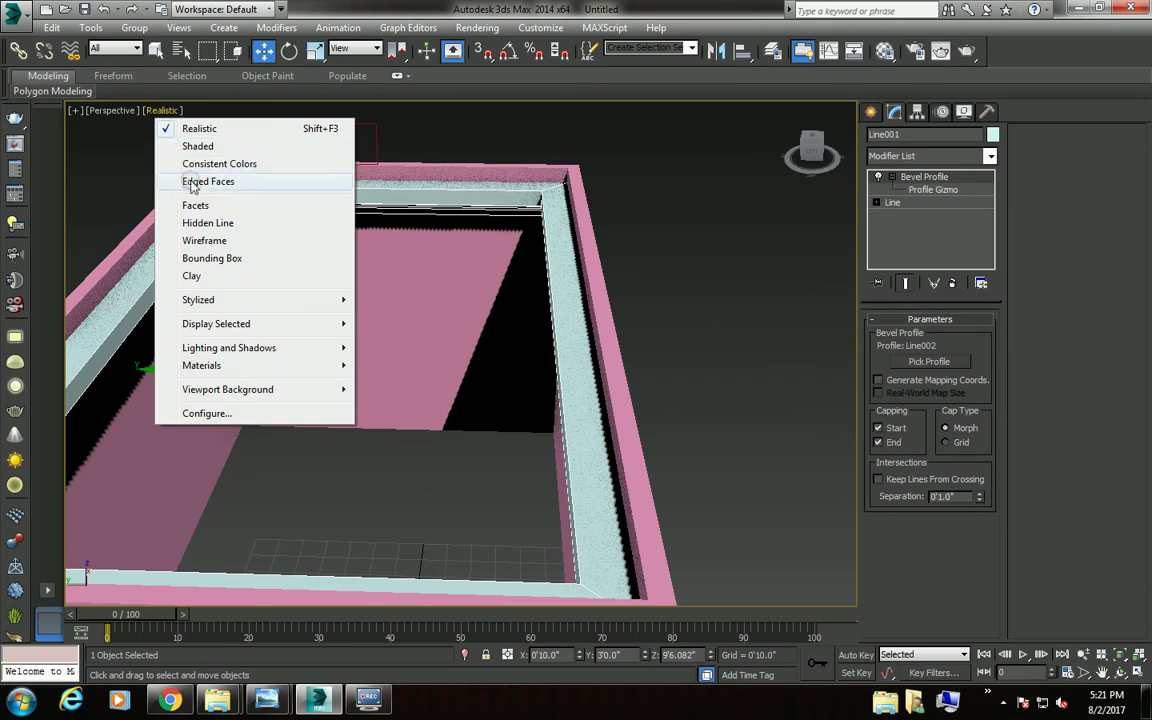
Switch the Perspective view to Shaded, check the wireframe while panning, then restore shading.
click(231, 146)
mouse_move(231, 146)
alt+middle_down()
mouse_move(370, 329)
mouse_move(404, 321)
mouse_move(468, 337)
mouse_move(396, 314)
mouse_move(395, 297)
mouse_move(453, 244)
mouse_move(442, 301)
mouse_move(669, 221)
mouse_move(539, 314)
mouse_move(489, 262)
mouse_move(836, 211)
alt+middle_up()
key(F3)
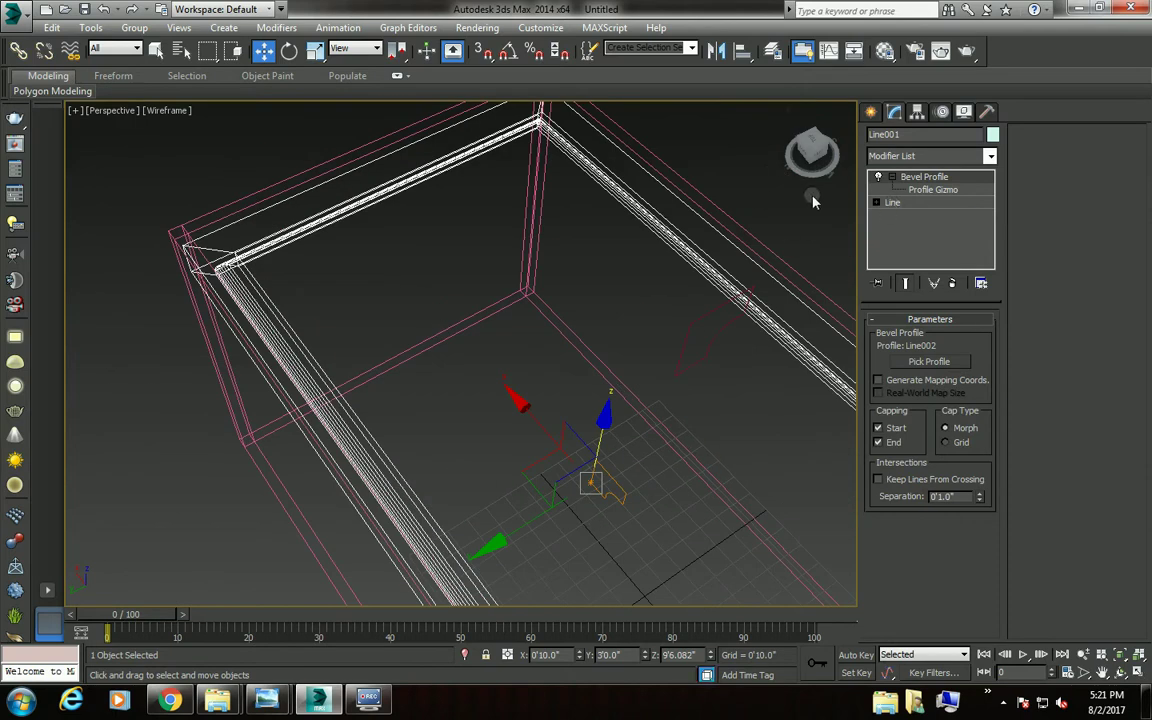
middle_drag(532, 250, 463, 209)
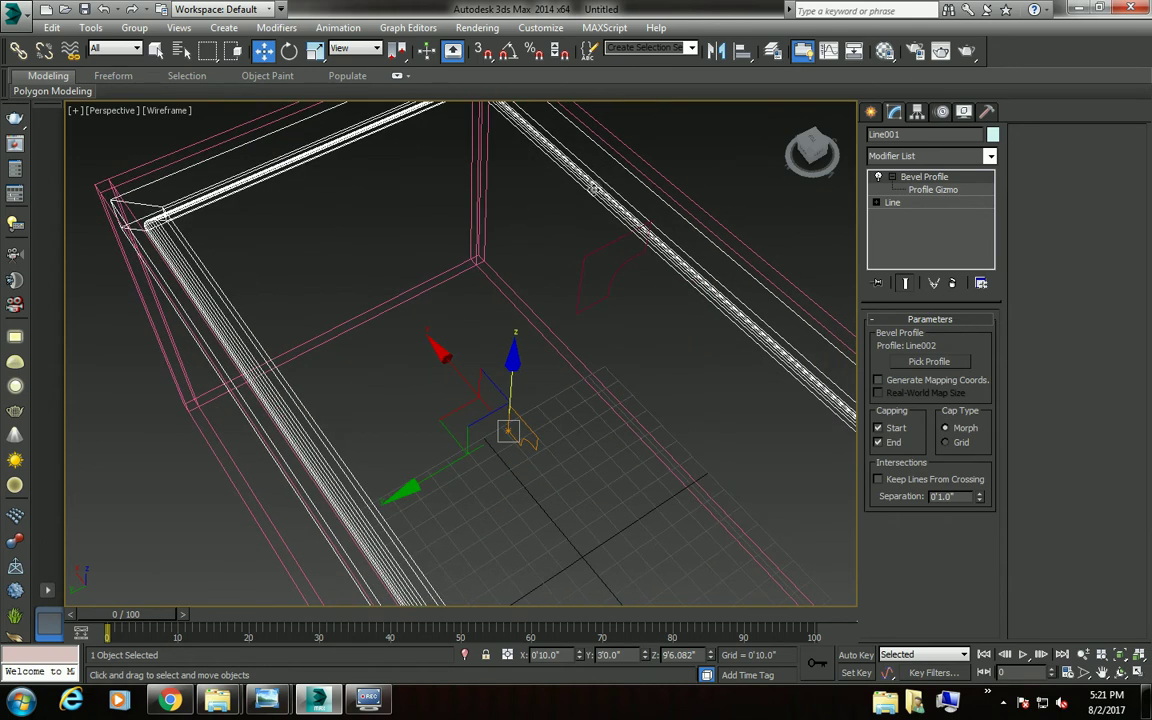
mouse_move(582, 200)
middle_down()
mouse_move(562, 265)
mouse_move(463, 167)
mouse_move(451, 200)
mouse_move(249, 219)
middle_up()
key(F3)
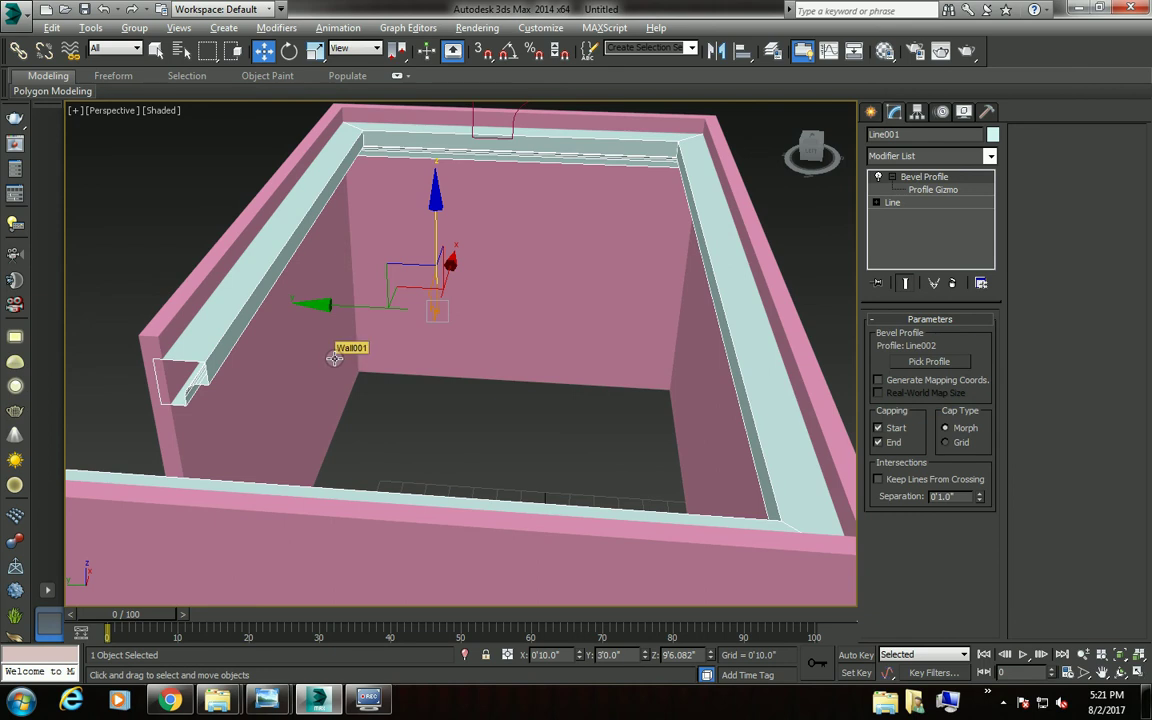
key(alt)
mouse_move(327, 352)
alt+middle_down()
mouse_move(477, 404)
mouse_move(402, 378)
alt+middle_up()
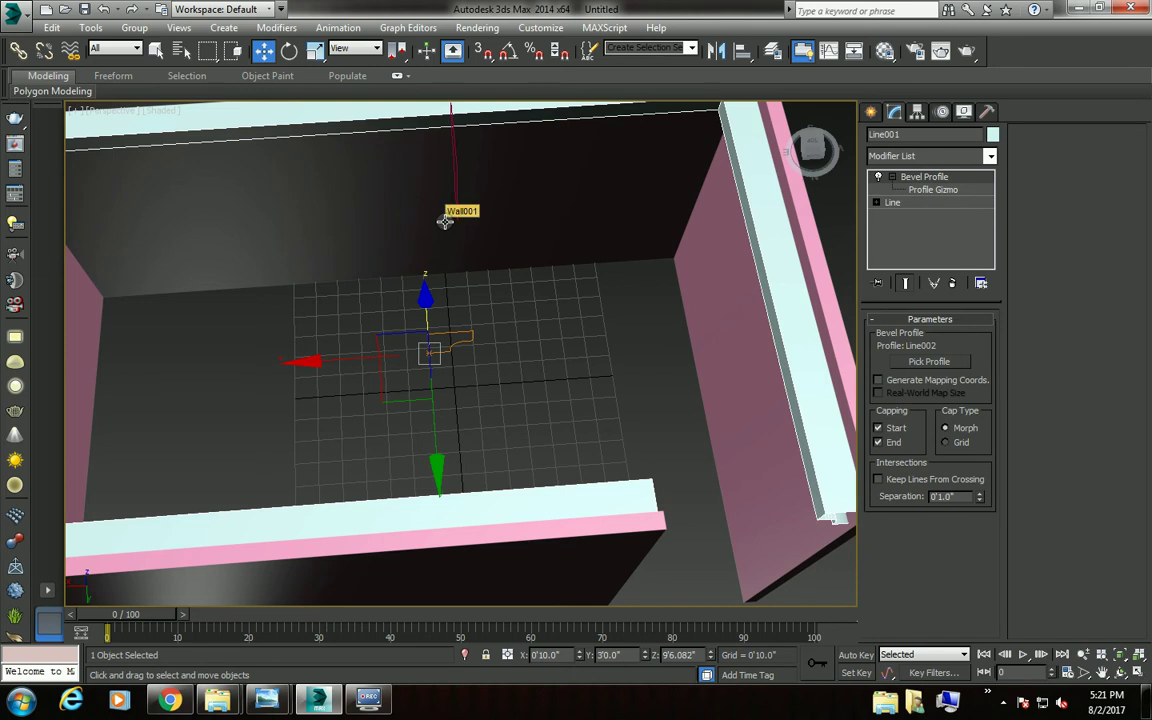
mouse_move(466, 282)
alt+middle_down()
mouse_move(465, 272)
mouse_move(460, 324)
mouse_move(465, 265)
mouse_move(410, 282)
mouse_move(470, 404)
alt+middle_up()
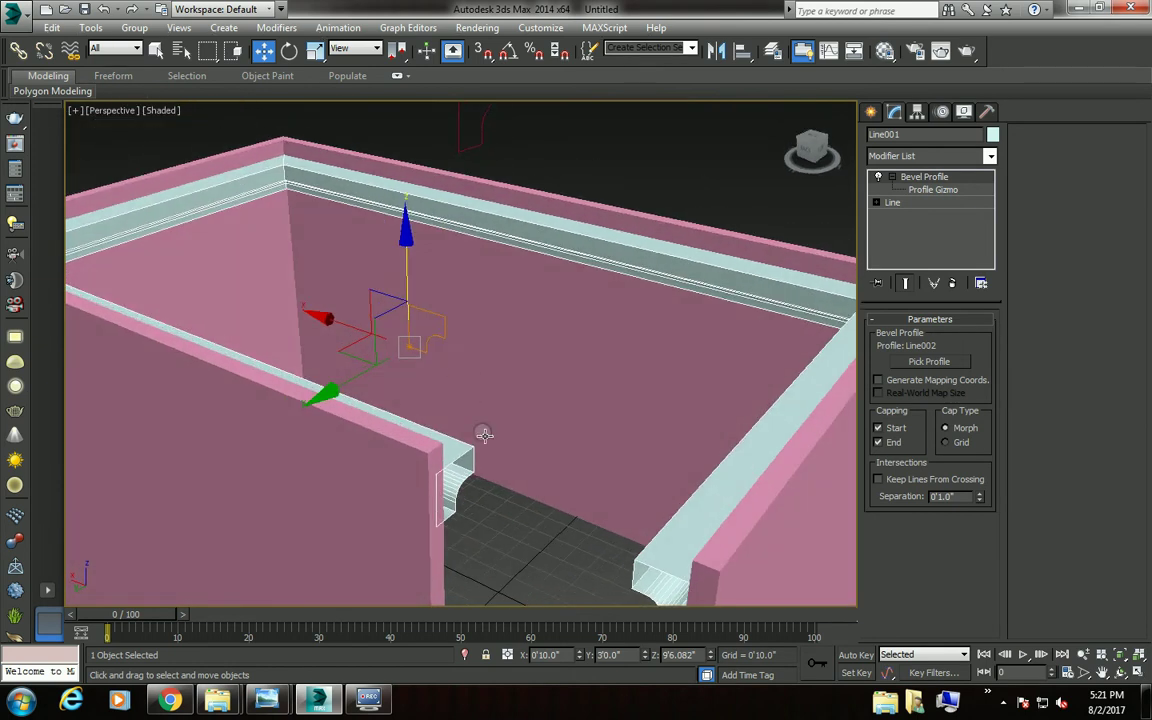
mouse_move(517, 510)
alt+middle_down()
mouse_move(470, 532)
mouse_move(476, 476)
alt+middle_up()
click(476, 476)
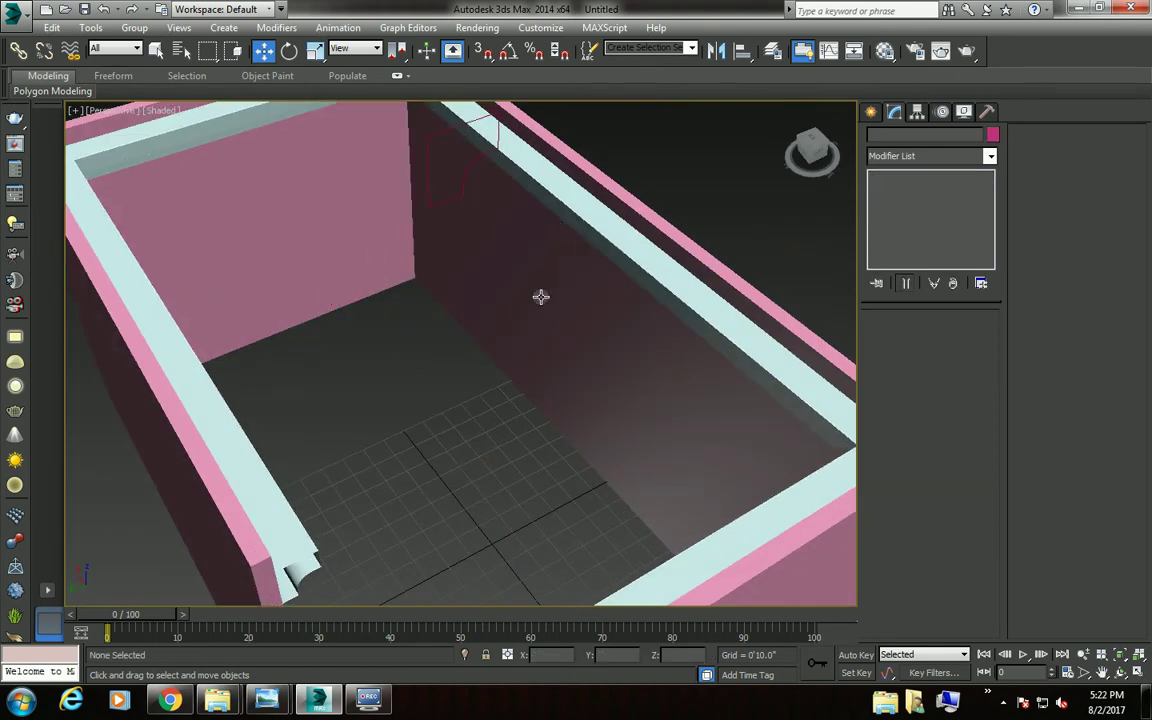
Delete the crown molding, view the scene in wireframe, then undo the deletion.
click(612, 249)
key(Delete)
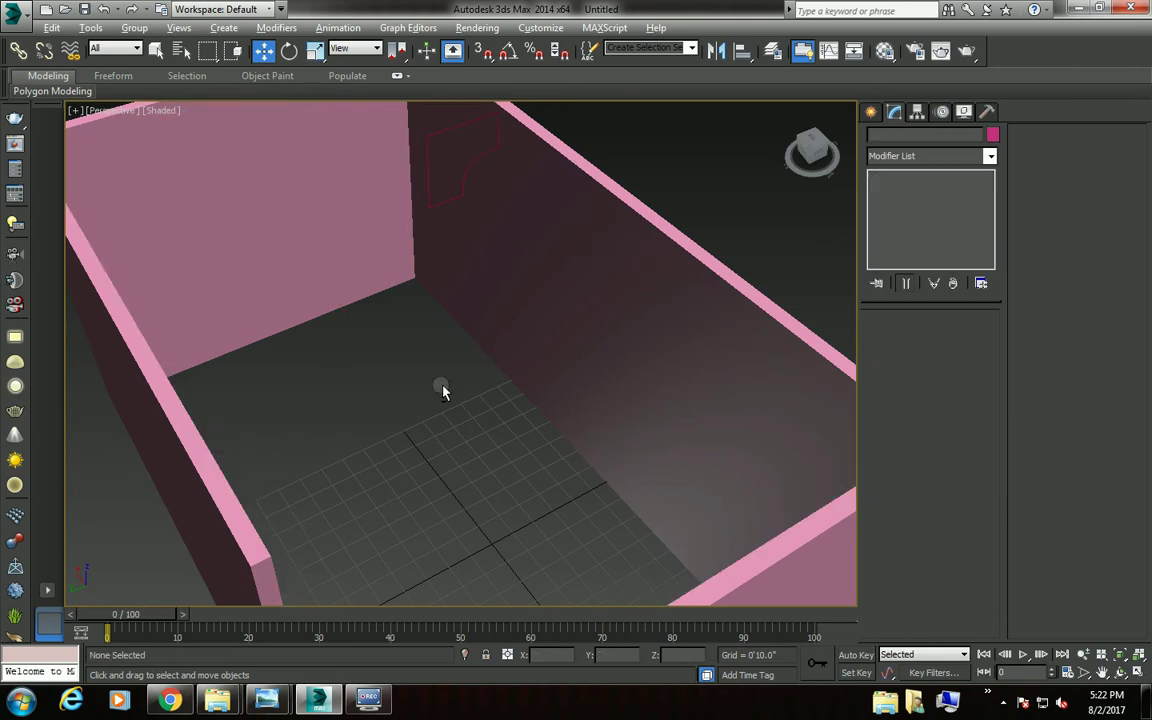
scroll(443, 390, down, 5)
mouse_move(368, 342)
alt+middle_down()
mouse_move(352, 360)
mouse_move(445, 386)
alt+middle_up()
key(F3)
key(ctrl+z)
key(ctrl+z)
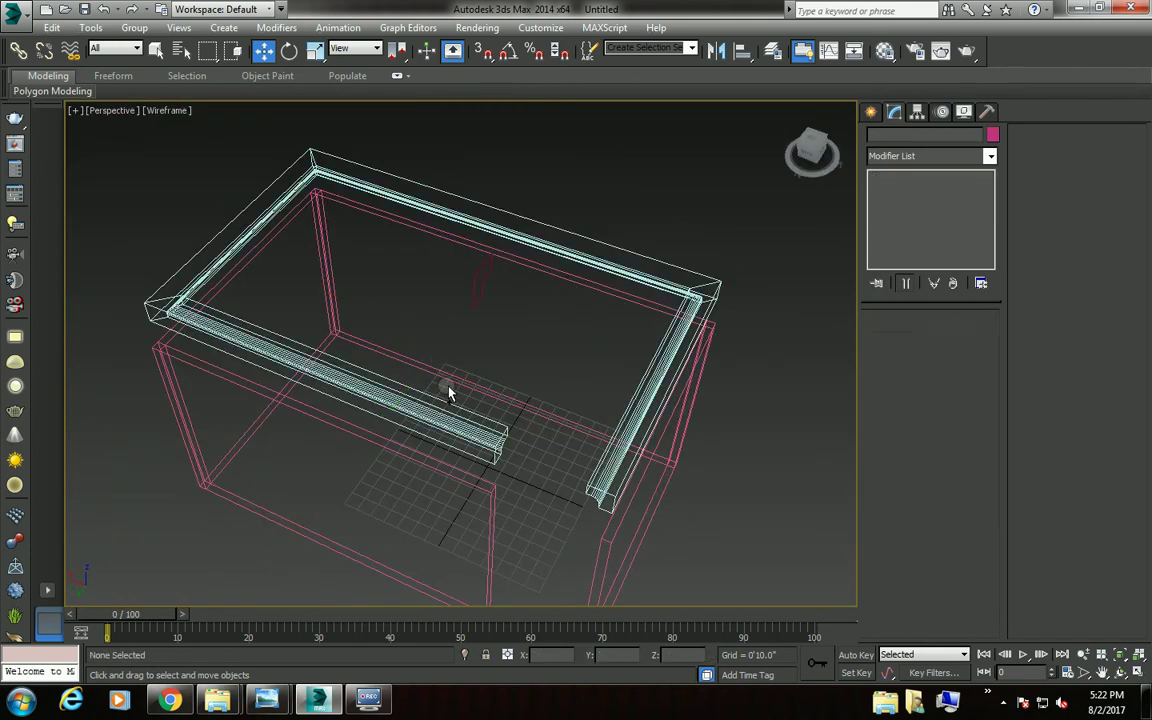
key(ctrl+z)
Delete the Bevel Profile modifier from Line001, leaving only the Line path.
right_click(925, 190)
click(955, 203)
scroll(545, 404, up, 2)
scroll(470, 390, up, 3)
alt+middle_drag(470, 388, 520, 262)
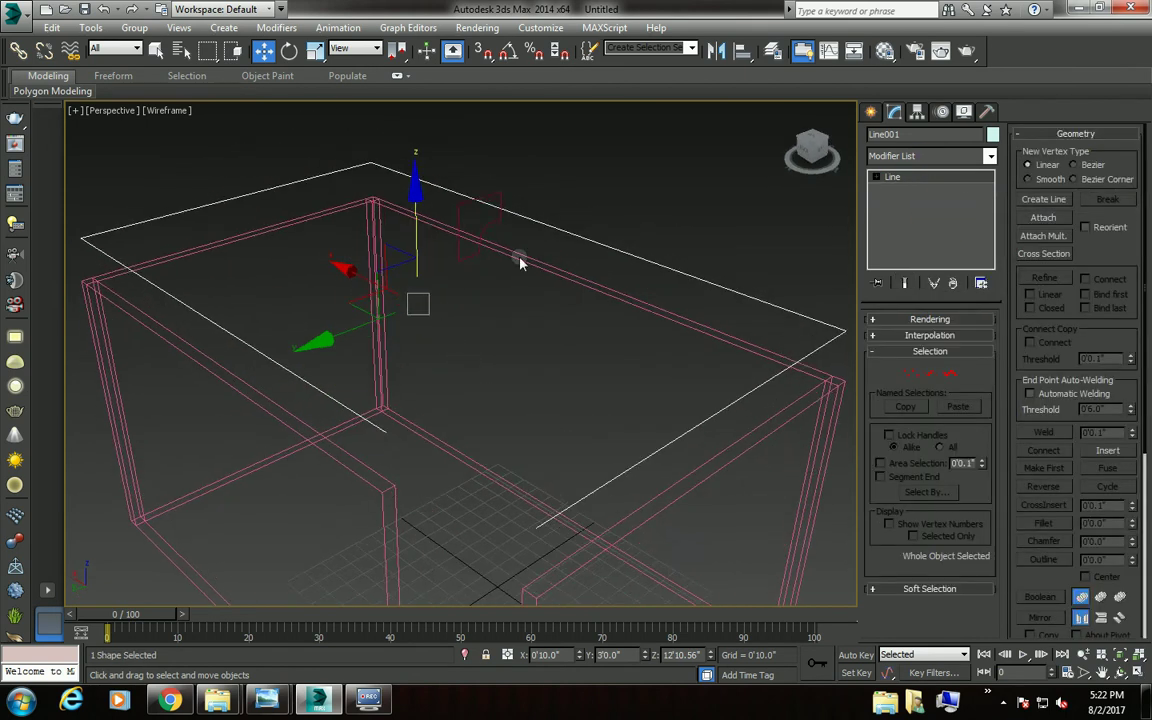
Select the Line001 path and add a Sweep modifier to it.
click(640, 206)
click(622, 250)
click(989, 156)
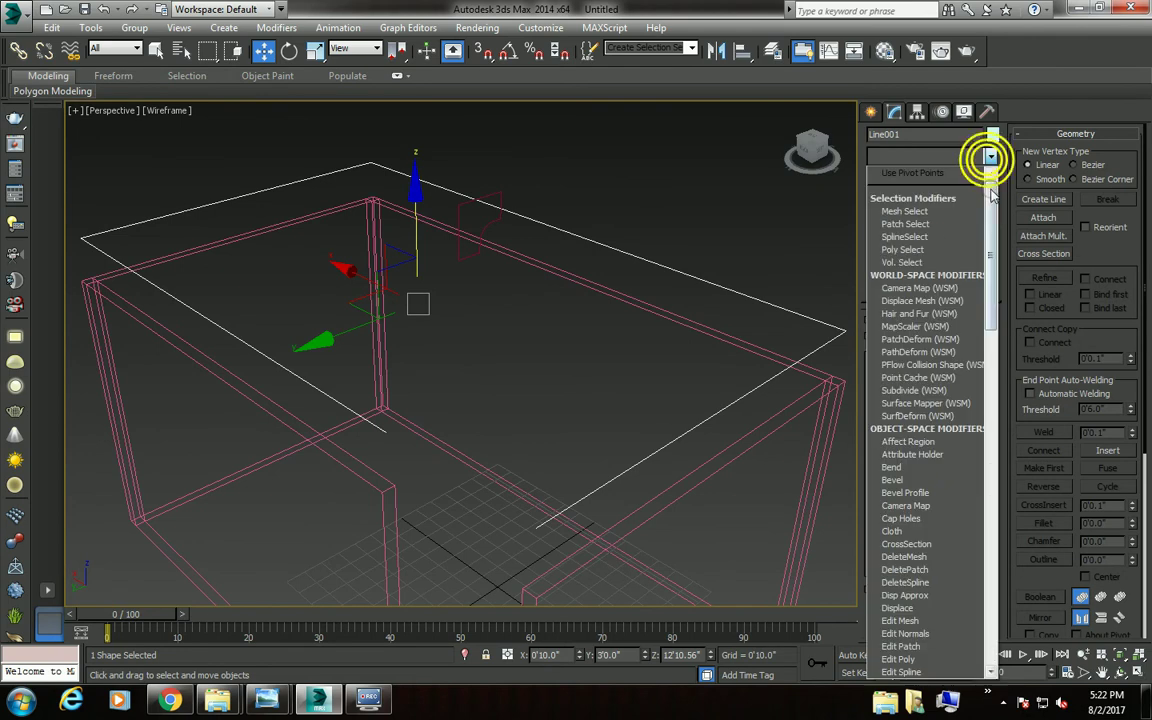
drag(990, 198, 990, 540)
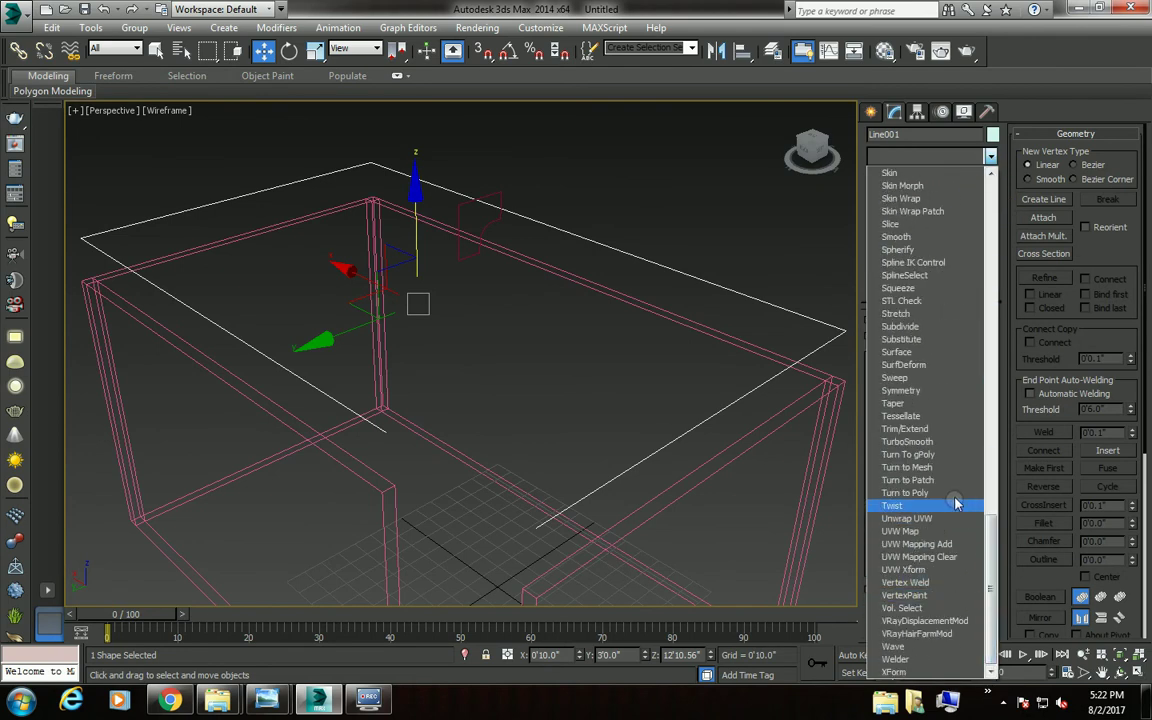
click(932, 377)
alt+middle_drag(700, 350, 577, 323)
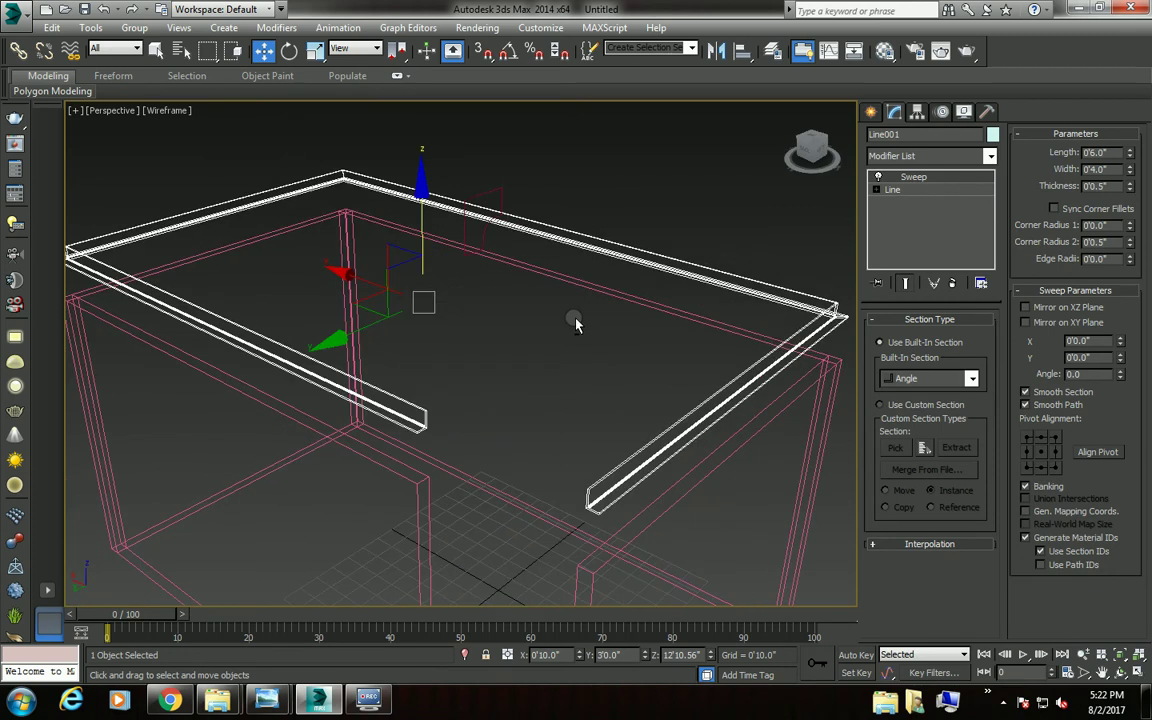
Return to shaded display and set the Angle section thickness to 0'2.35".
key(F3)
scroll(544, 298, up, 5)
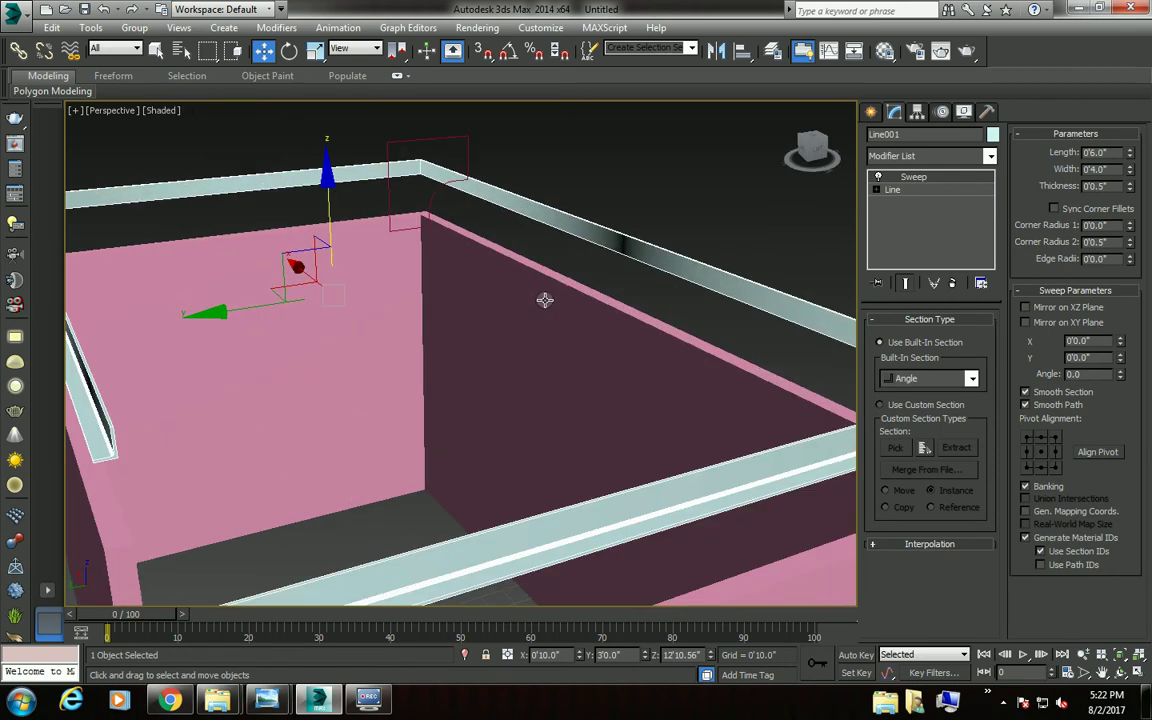
scroll(540, 320, down, 4)
scroll(550, 328, up, 2)
scroll(558, 335, up, 1)
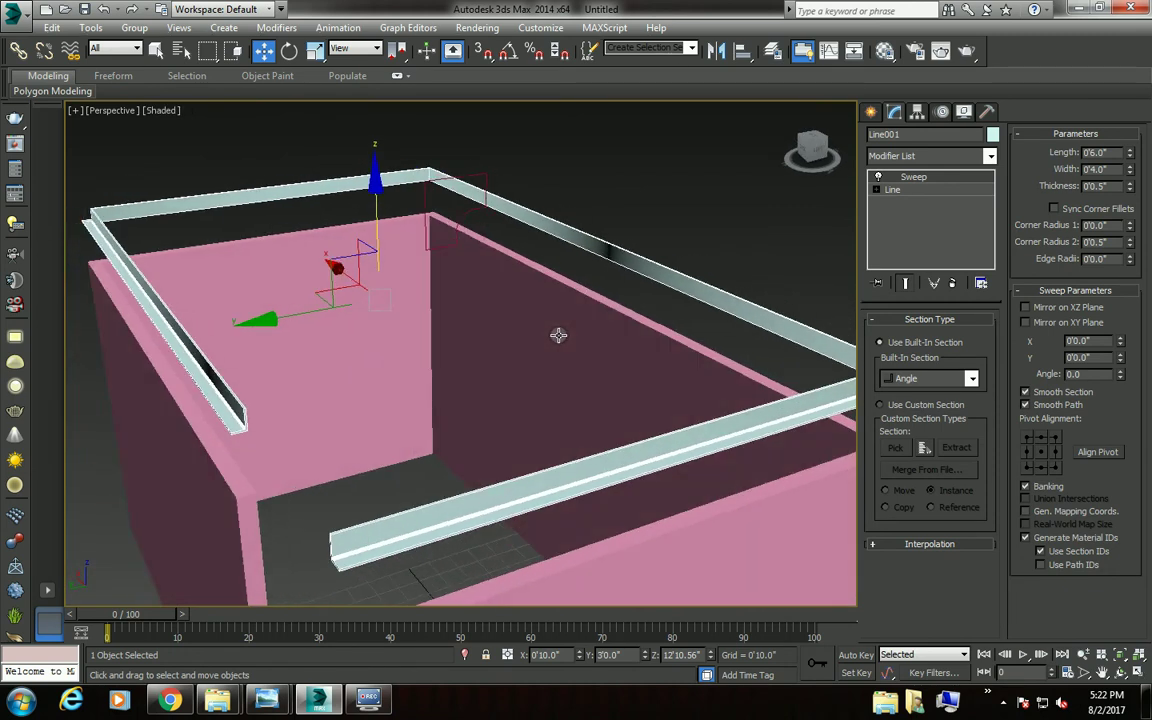
scroll(373, 420, up, 1)
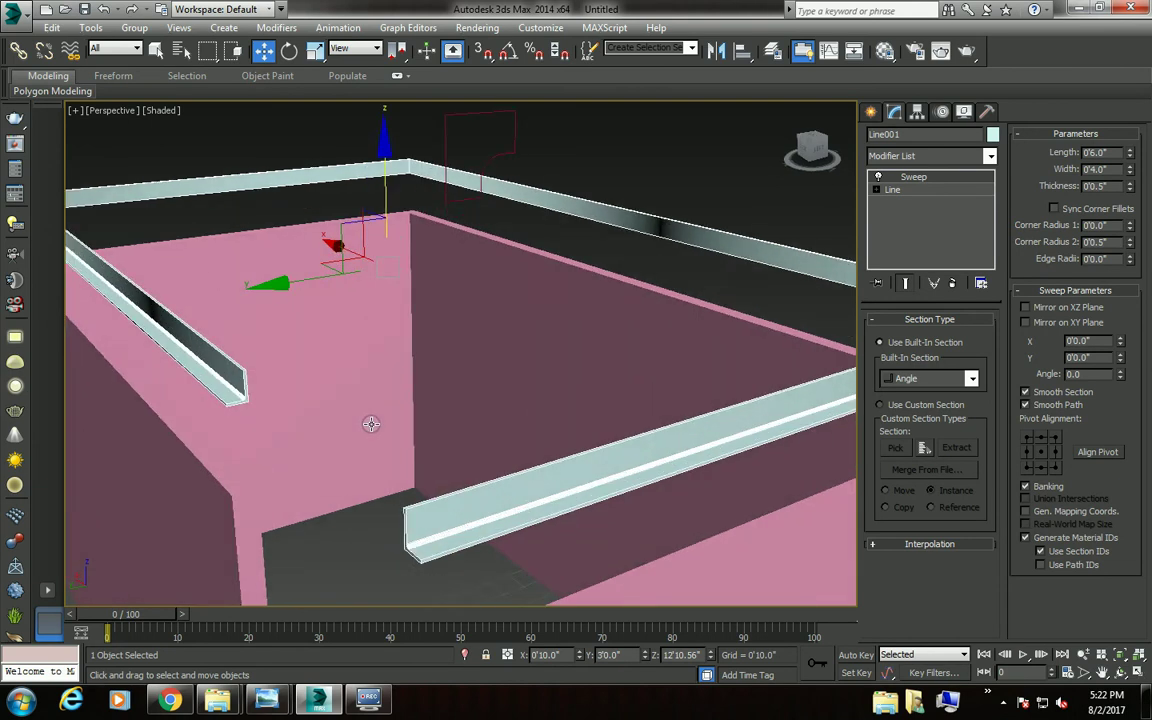
scroll(337, 432, up, 2)
scroll(400, 396, up, 2)
scroll(364, 301, up, 1)
scroll(364, 301, up, 2)
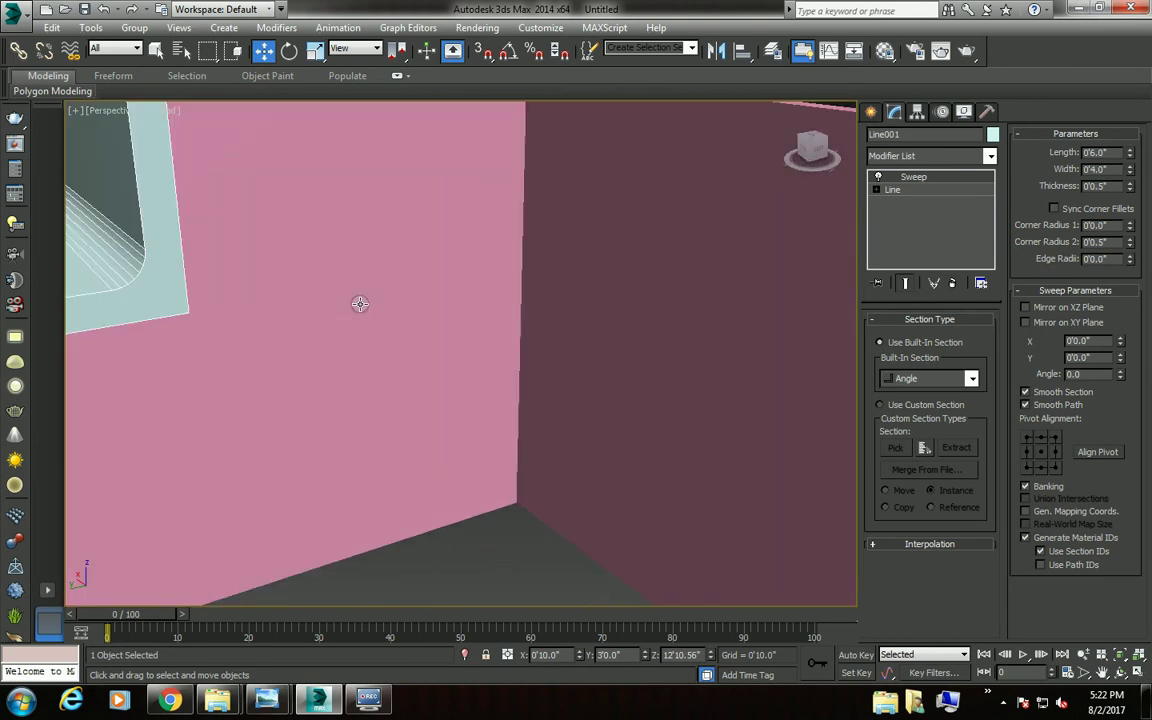
scroll(346, 310, down, 4)
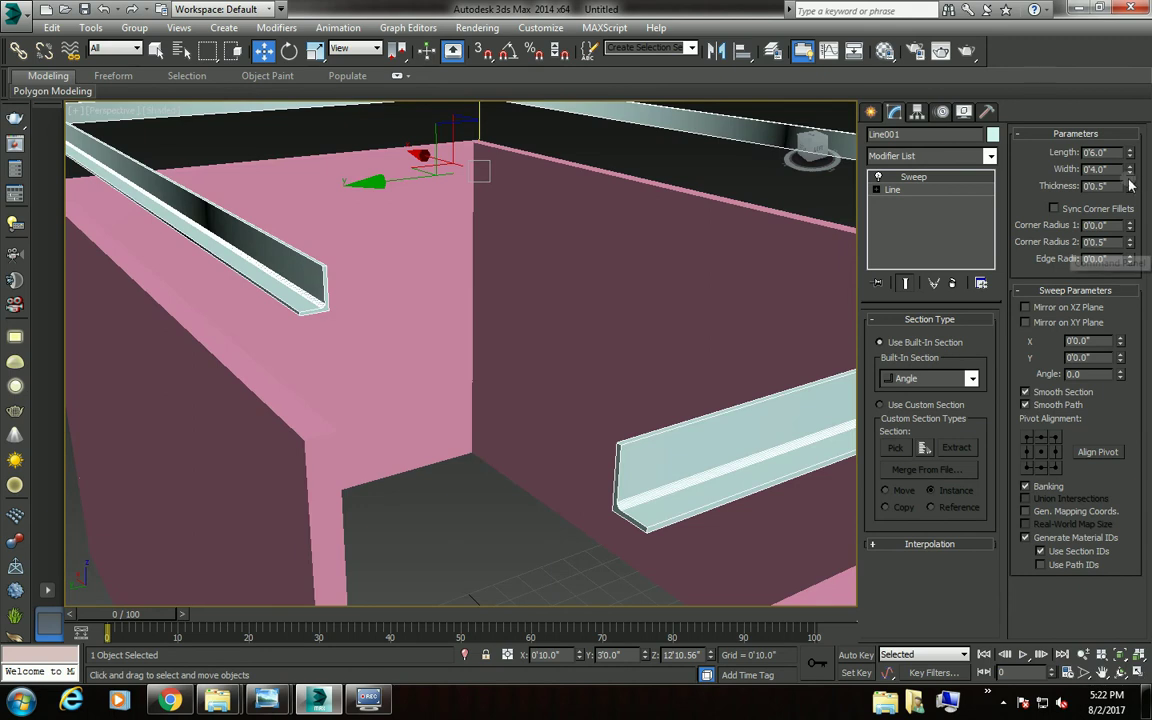
drag(1133, 188, 1125, 35)
scroll(537, 283, down, 5)
Lower the swept rails onto the wall tops at Z 10'10.335".
alt+middle_drag(537, 283, 544, 291)
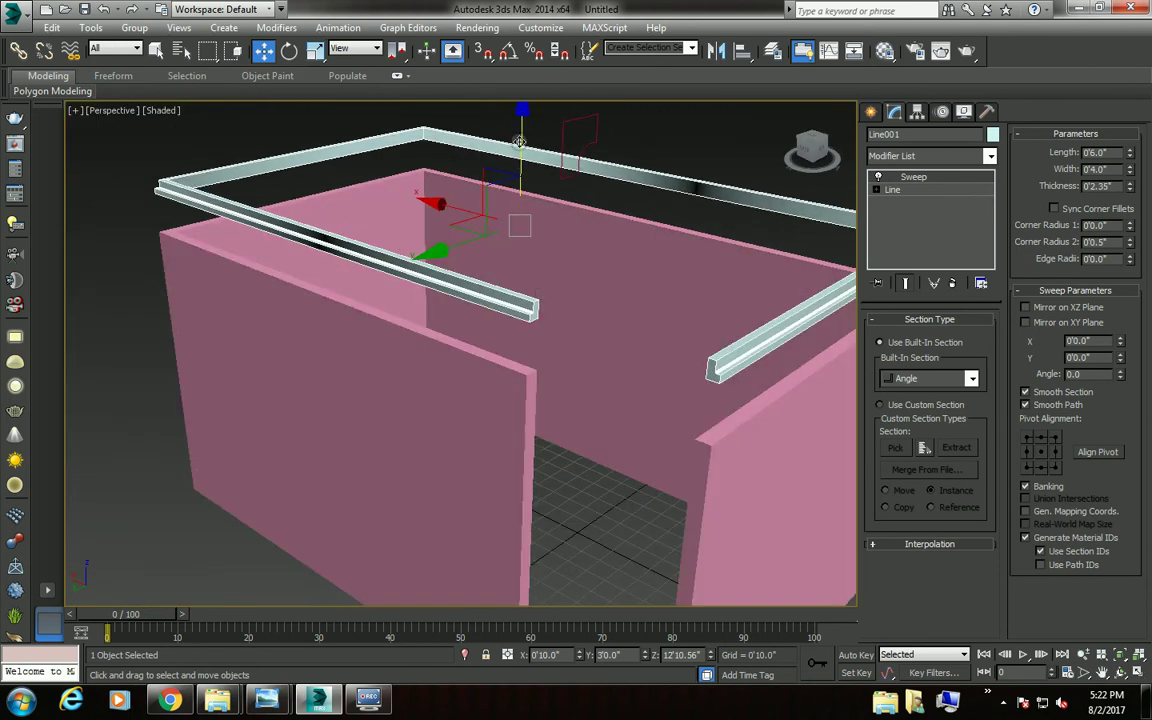
drag(519, 149, 524, 204)
scroll(524, 204, down, 3)
scroll(514, 247, down, 2)
alt+middle_drag(514, 247, 458, 244)
scroll(458, 244, up, 3)
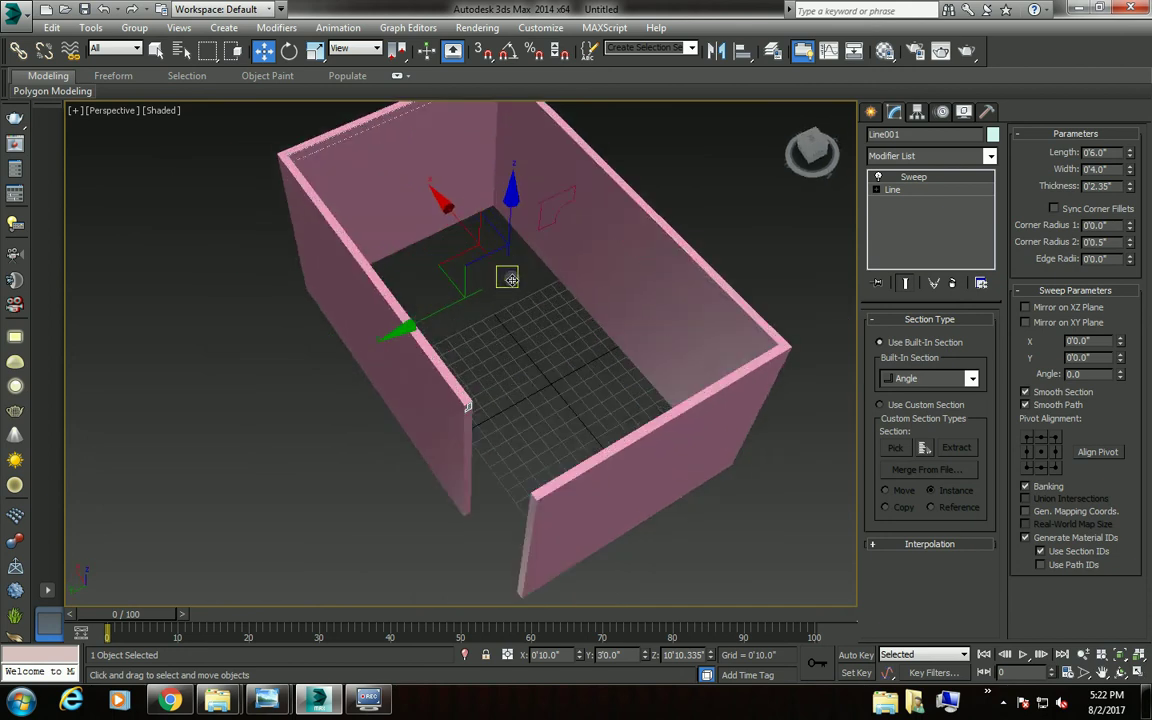
scroll(511, 264, up, 3)
Scale the rails down slightly with uniform scale.
key(e)
key(r)
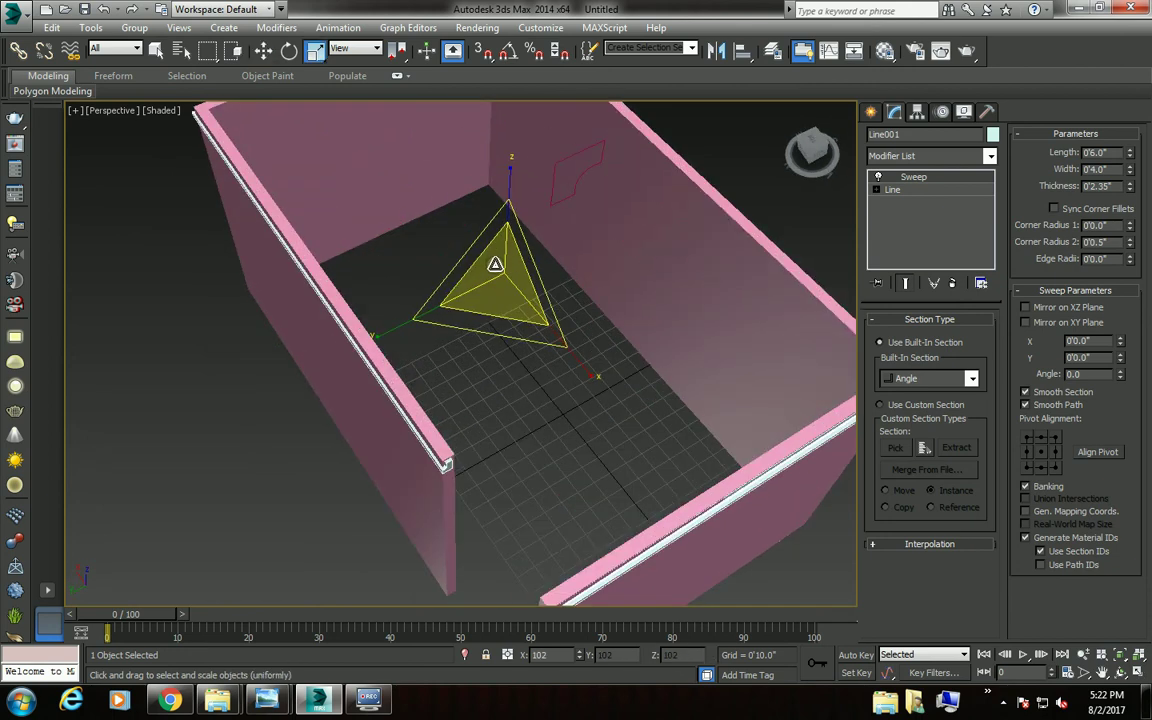
drag(496, 263, 508, 269)
mouse_move(508, 269)
alt+middle_down()
mouse_move(458, 260)
mouse_move(573, 375)
mouse_move(531, 360)
mouse_move(1148, 178)
alt+middle_up()
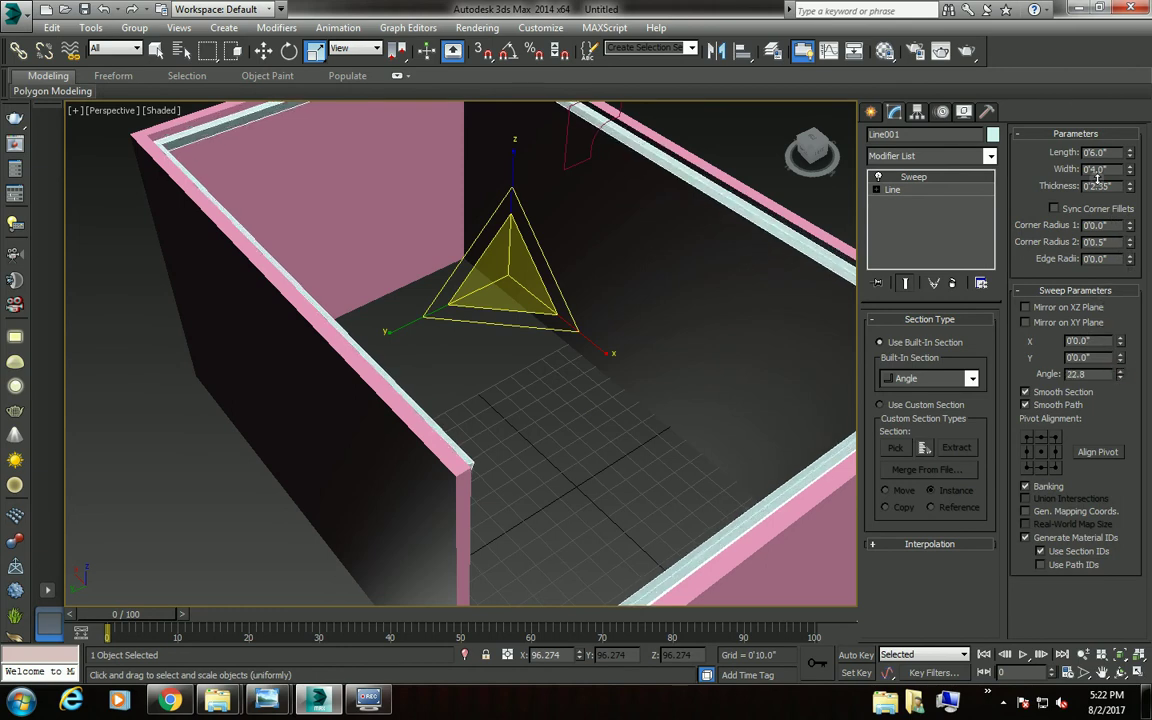
Set the Sweep Angle to 180.0 to flip the rail section.
drag(1123, 368, 1116, 358)
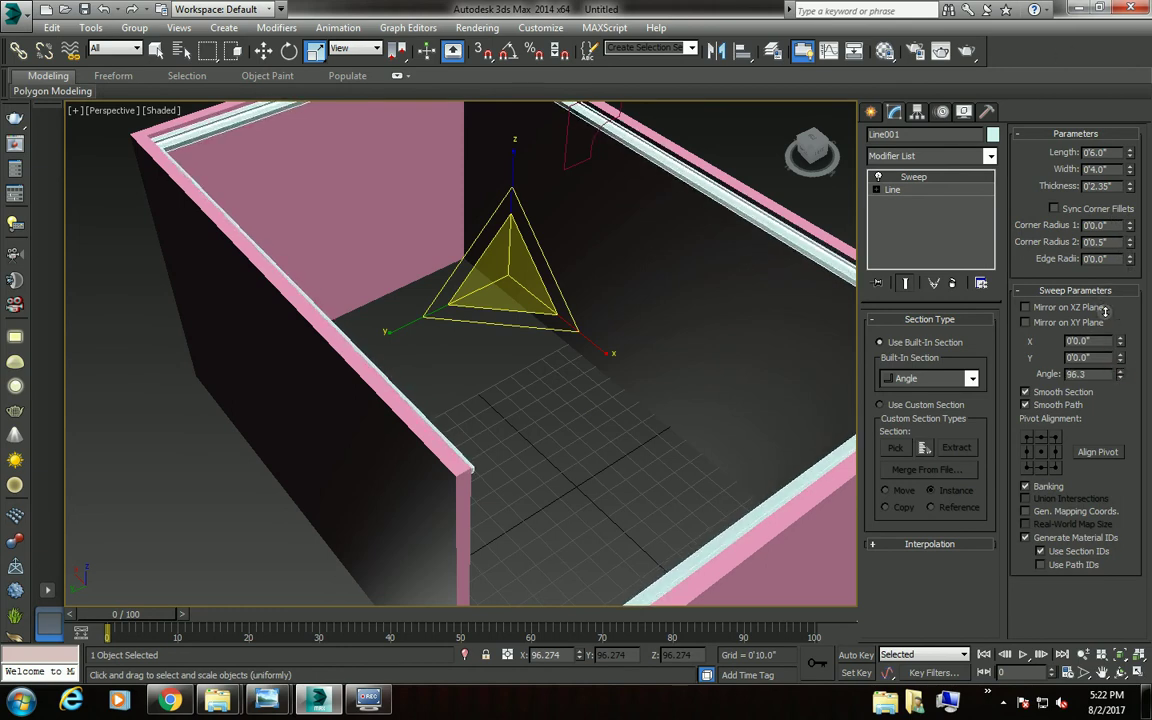
mouse_move(483, 360)
alt+middle_down()
mouse_move(275, 303)
mouse_move(294, 296)
mouse_move(303, 478)
mouse_move(324, 360)
alt+middle_up()
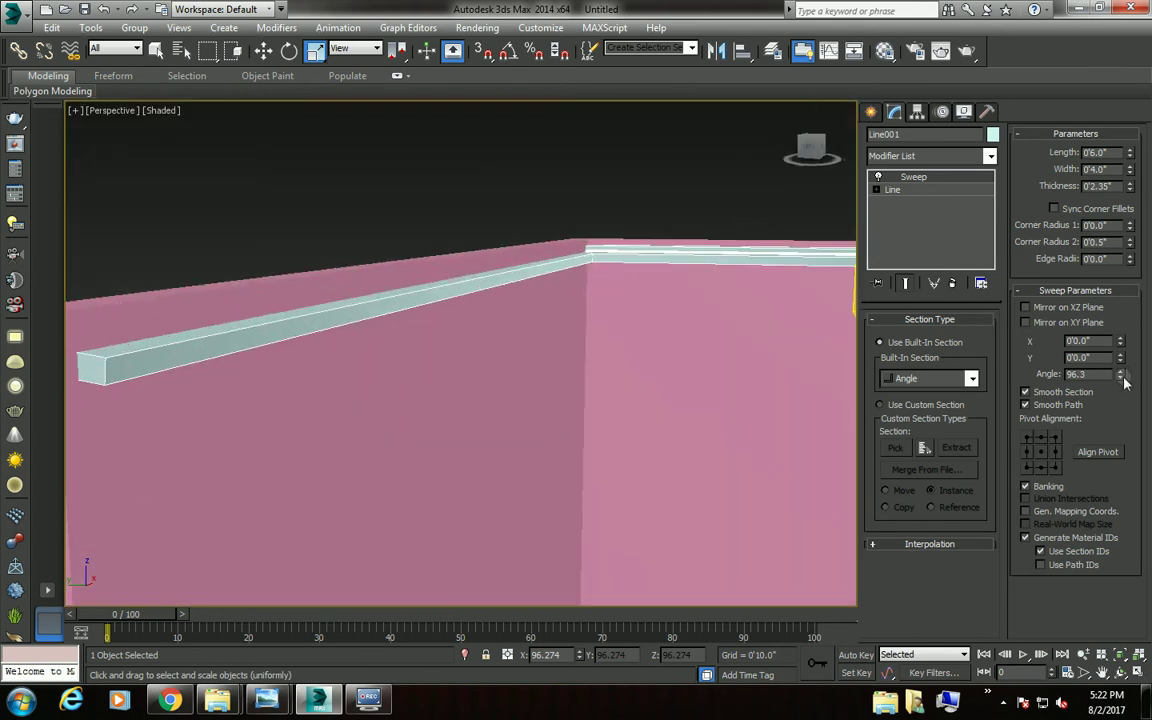
mouse_move(1122, 375)
mouse_down()
mouse_move(1149, 434)
mouse_move(1149, 374)
mouse_move(1040, 376)
mouse_up()
text(180)
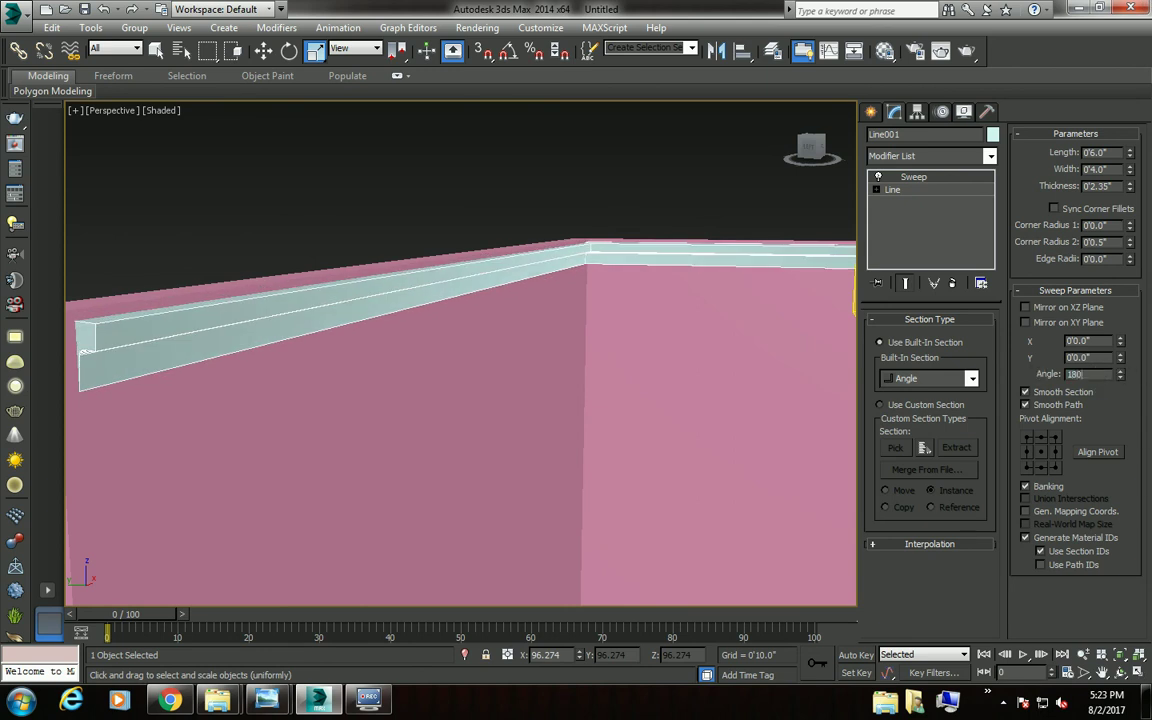
key(Return)
middle_drag(633, 388, 685, 391)
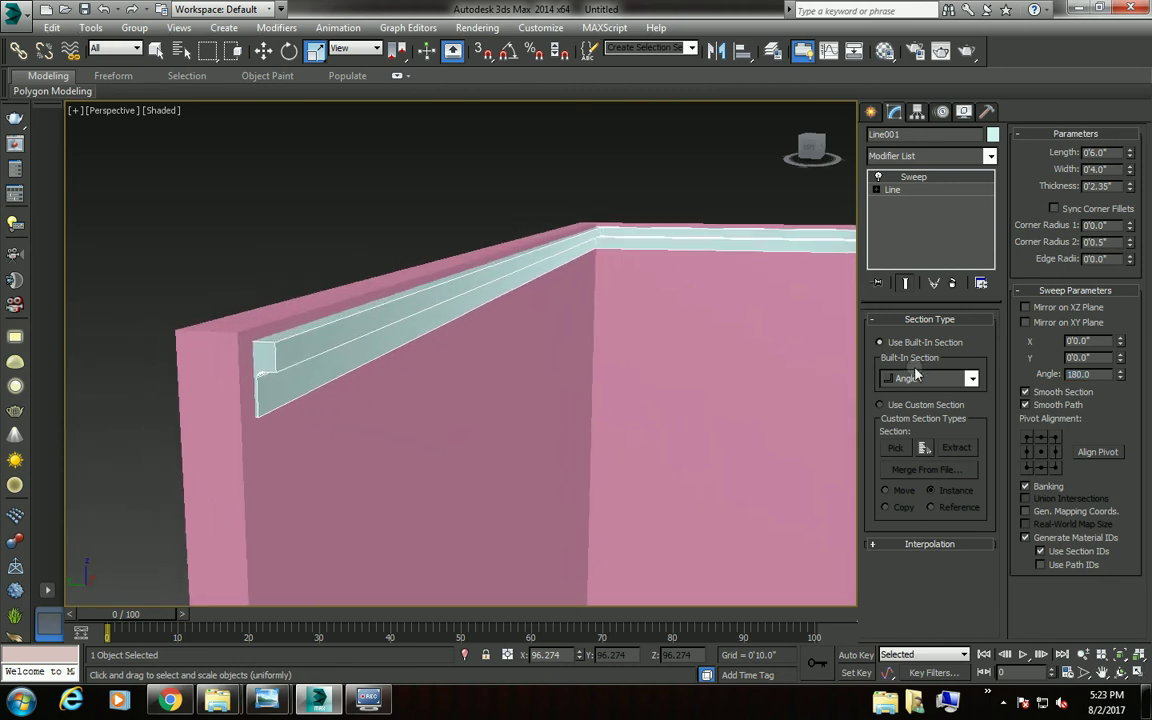
Offset the rail profile to X -0'1.94" and Y 0'0.16".
mouse_move(1121, 345)
mouse_down()
mouse_move(1123, 540)
mouse_move(1010, 446)
mouse_up()
mouse_move(738, 418)
alt+middle_down()
mouse_move(841, 491)
mouse_move(653, 506)
mouse_move(686, 373)
mouse_move(656, 504)
mouse_move(726, 341)
mouse_move(699, 381)
mouse_move(725, 345)
mouse_move(560, 361)
alt+middle_up()
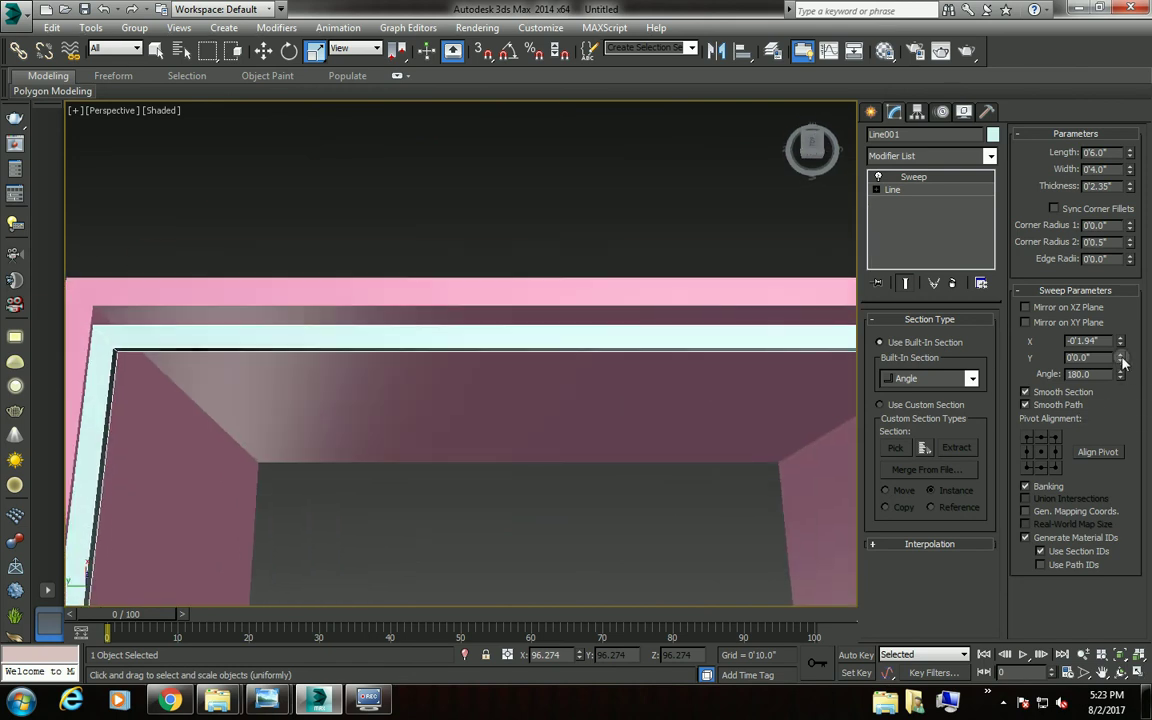
mouse_move(1123, 362)
mouse_down()
mouse_move(1130, 318)
mouse_move(1130, 340)
mouse_up()
scroll(540, 375, down, 3)
mouse_move(513, 347)
middle_down()
mouse_move(513, 157)
mouse_move(490, 350)
mouse_move(496, 321)
mouse_move(501, 355)
mouse_move(509, 204)
middle_up()
scroll(513, 157, up, 3)
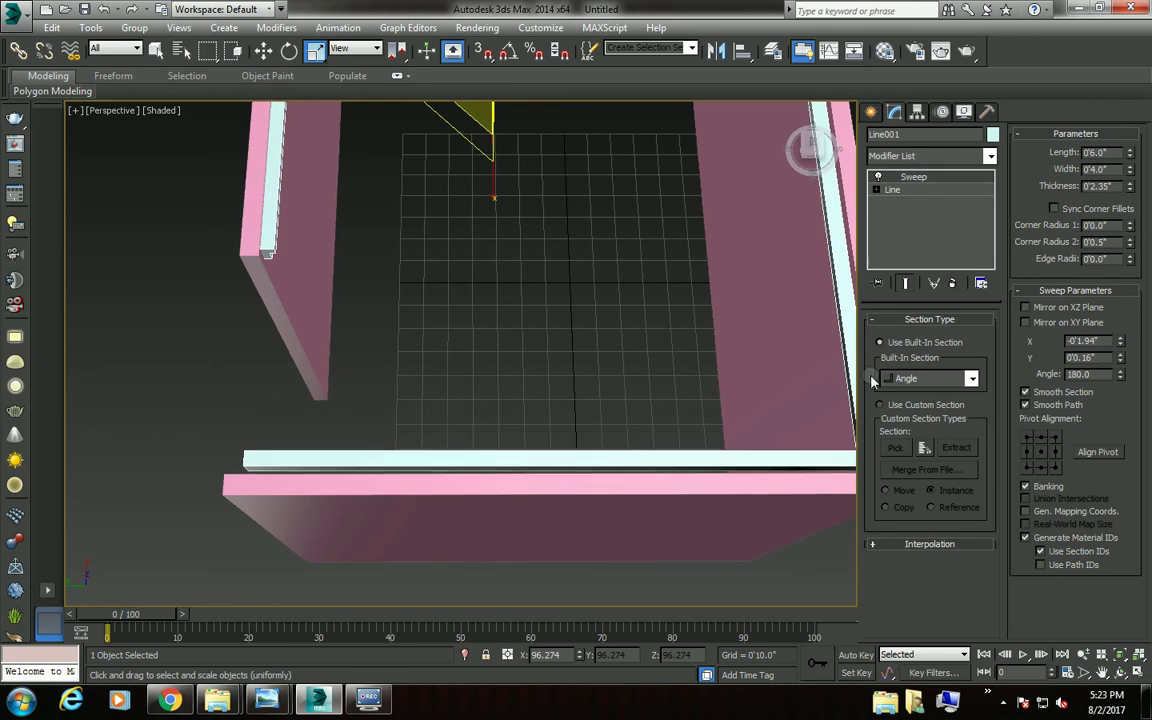
In wireframe view, widen the Angle section to 0'7.08" with length 0'6.0".
key(F3)
mouse_move(591, 424)
alt+middle_down()
mouse_move(506, 357)
mouse_move(507, 385)
alt+middle_up()
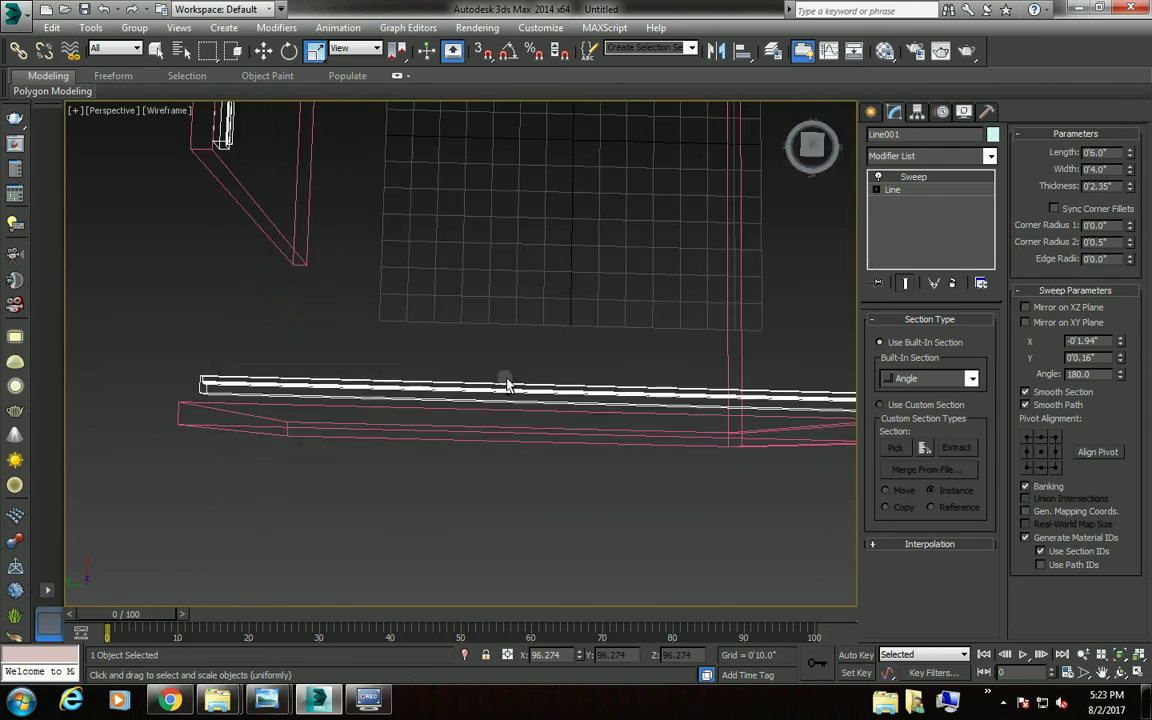
alt+middle_drag(463, 313, 995, 272)
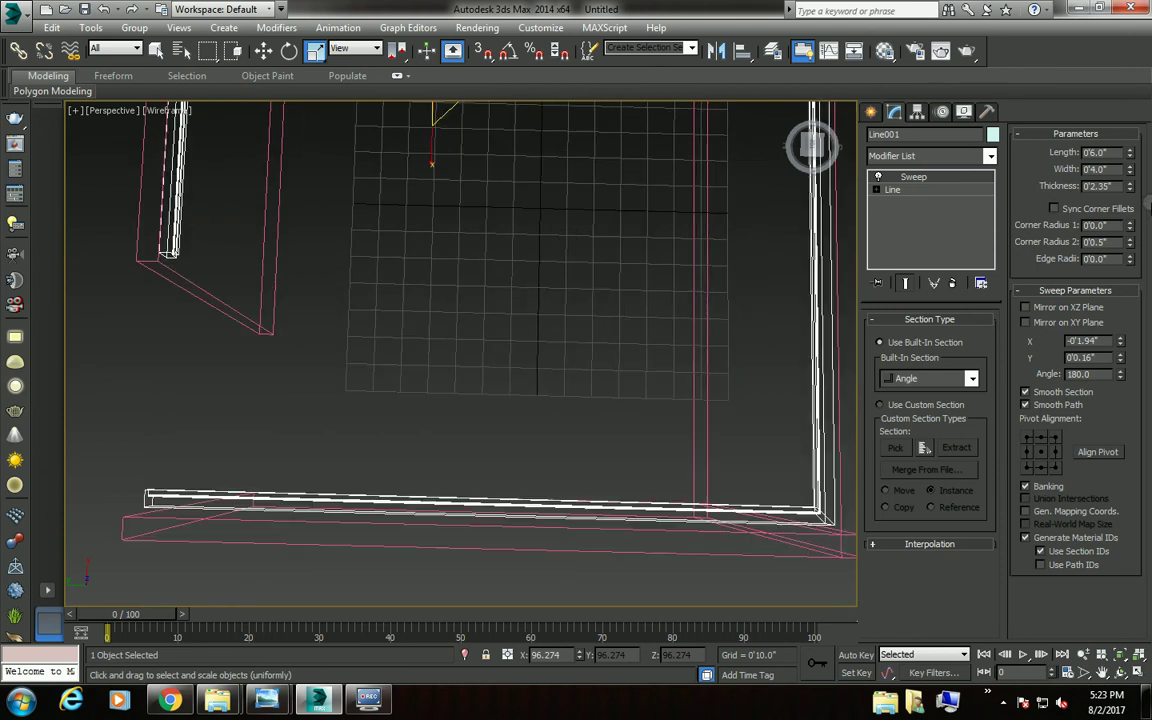
drag(1130, 170, 1137, 105)
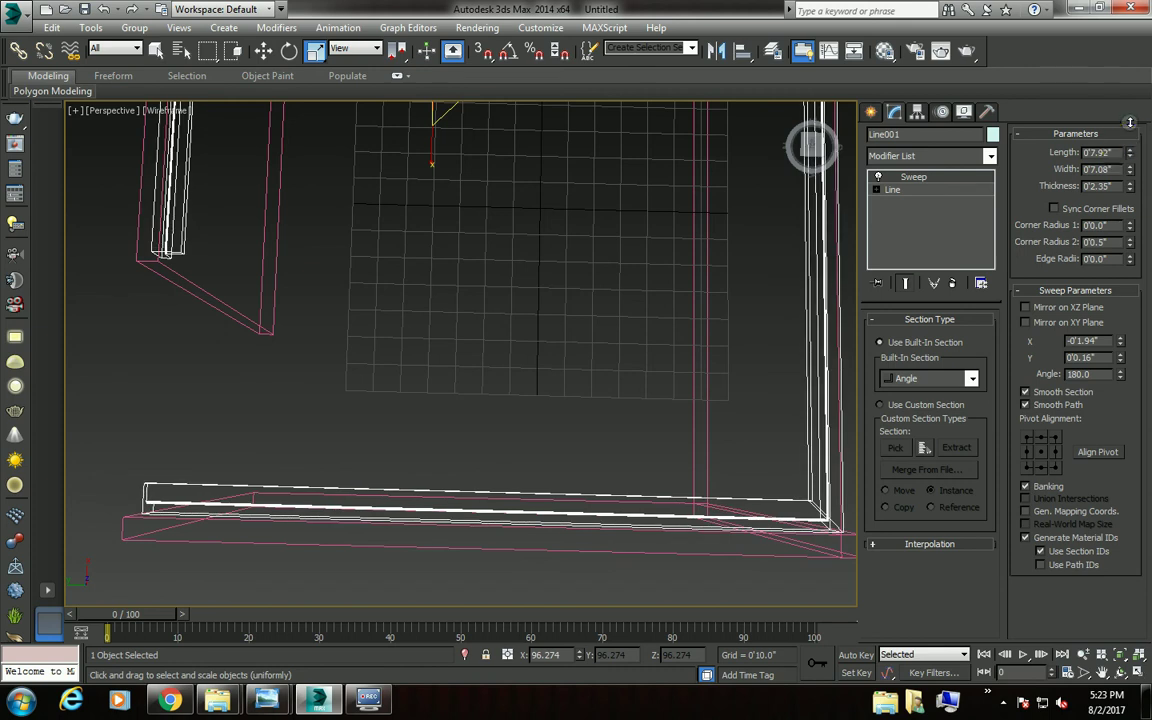
click(923, 243)
scroll(576, 342, down, 3)
alt+middle_drag(576, 342, 573, 368)
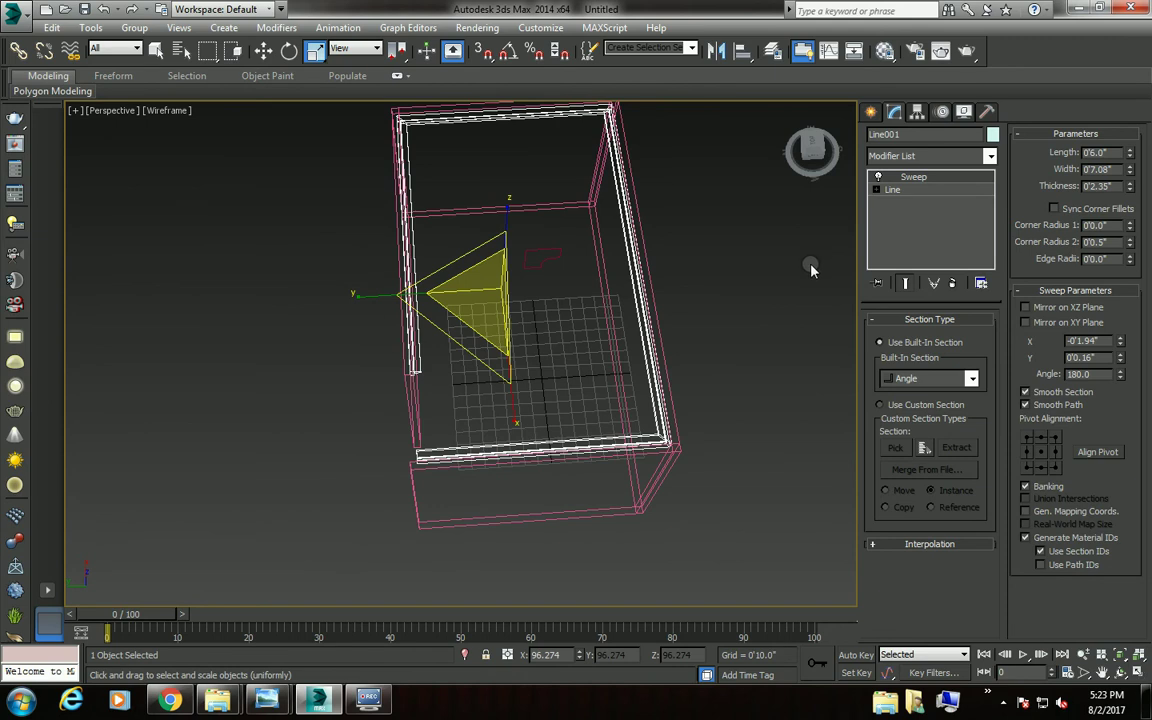
Collapse the Sweep on Line001 and convert it to an Editable Poly.
right_click(897, 183)
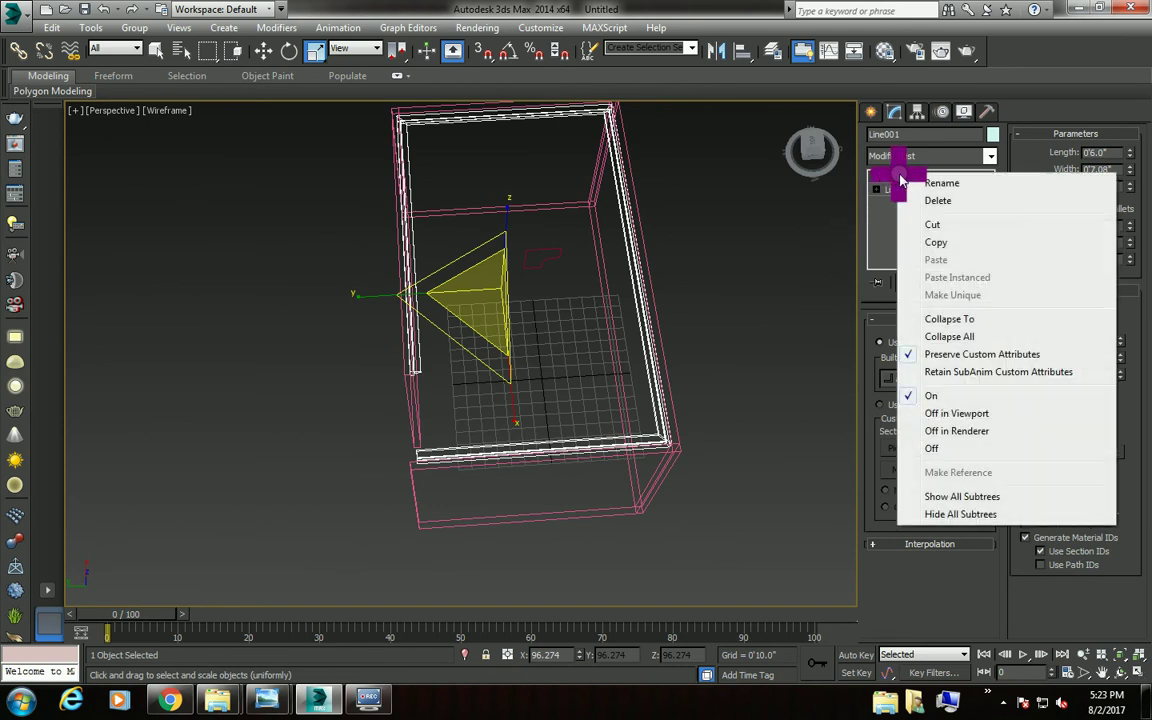
click(942, 320)
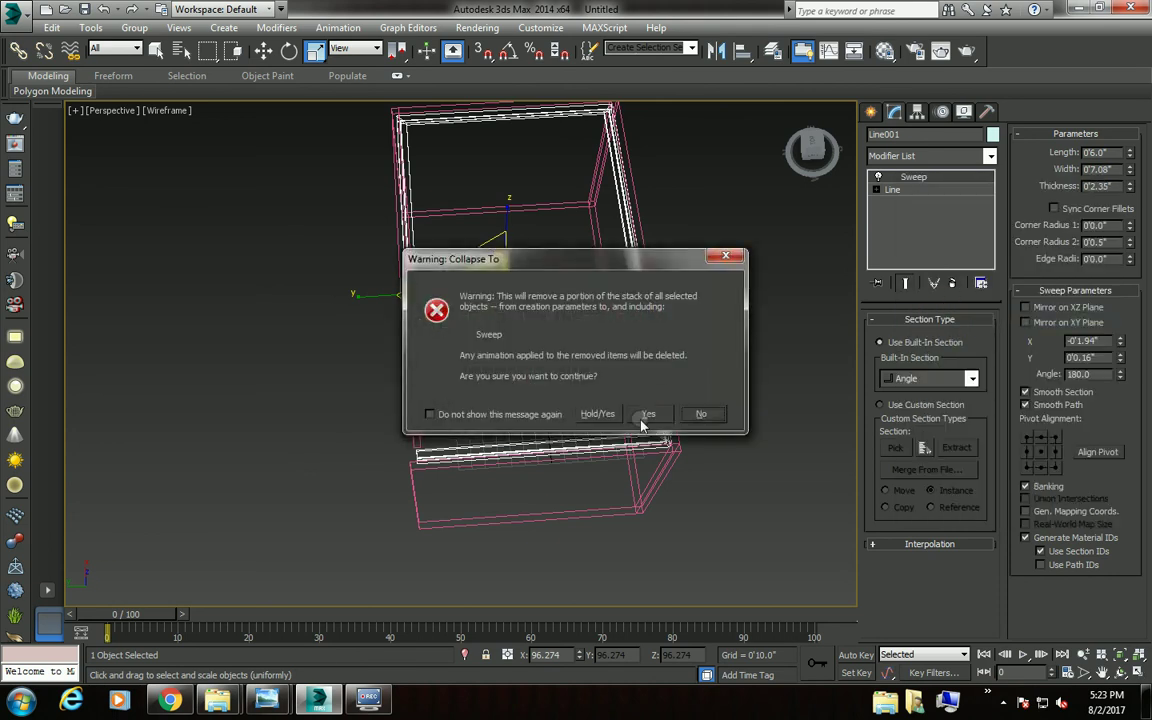
click(642, 413)
right_click(942, 177)
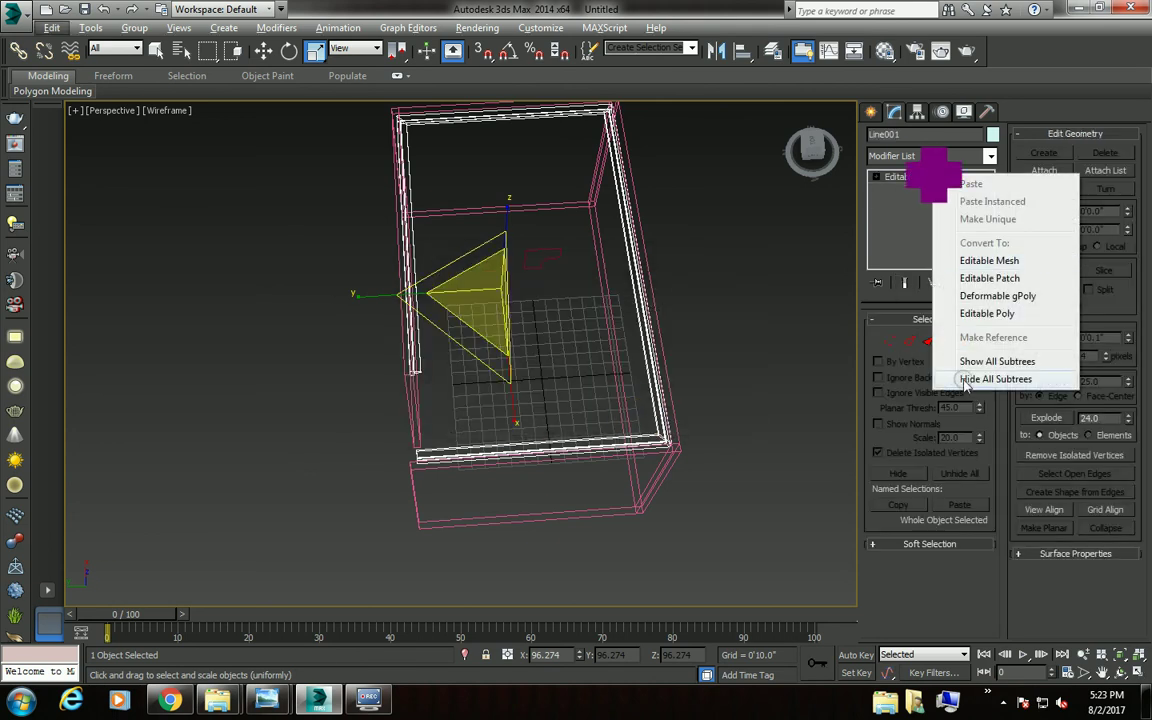
click(990, 311)
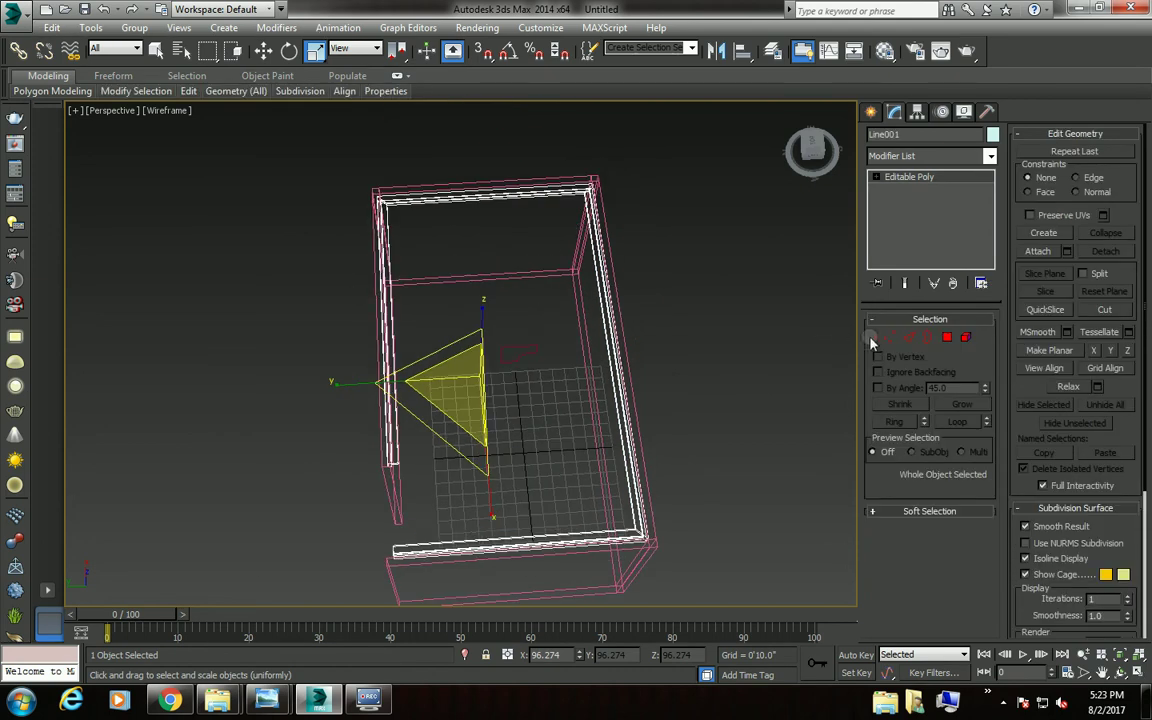
click(889, 337)
In the Top view, move the rail vertices along the left and top walls into place.
key(alt+w)
key(alt+w)
scroll(213, 211, up, 3)
scroll(283, 226, down, 1)
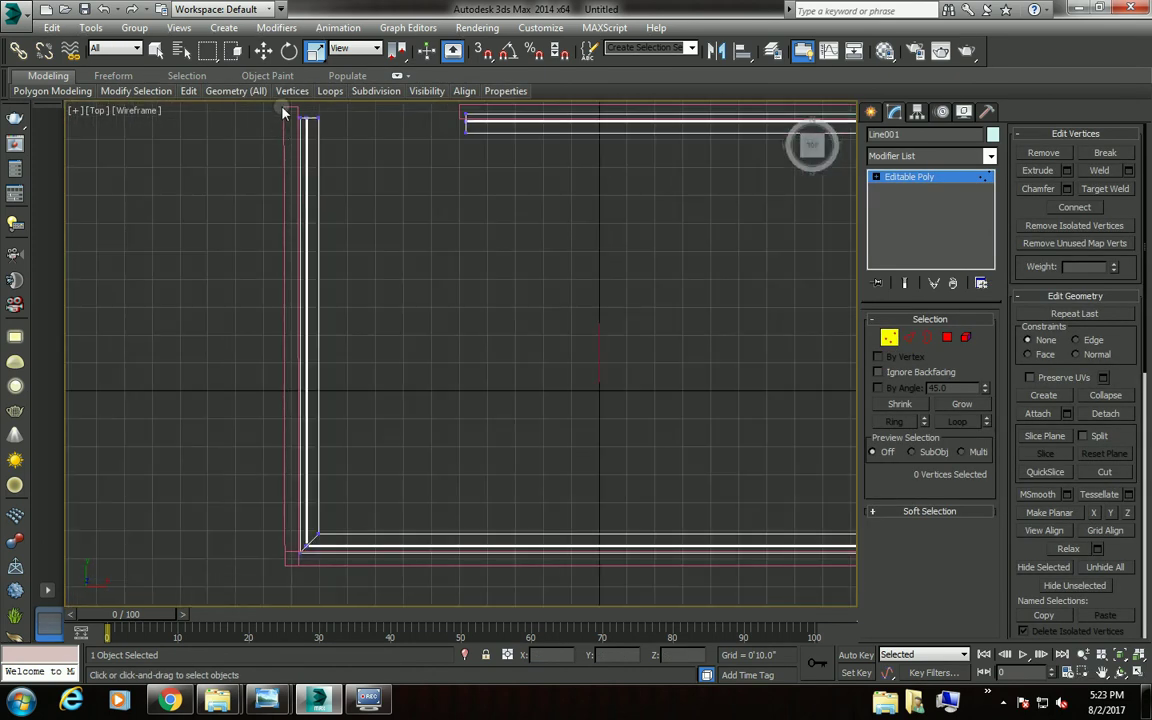
drag(281, 103, 337, 578)
key(w)
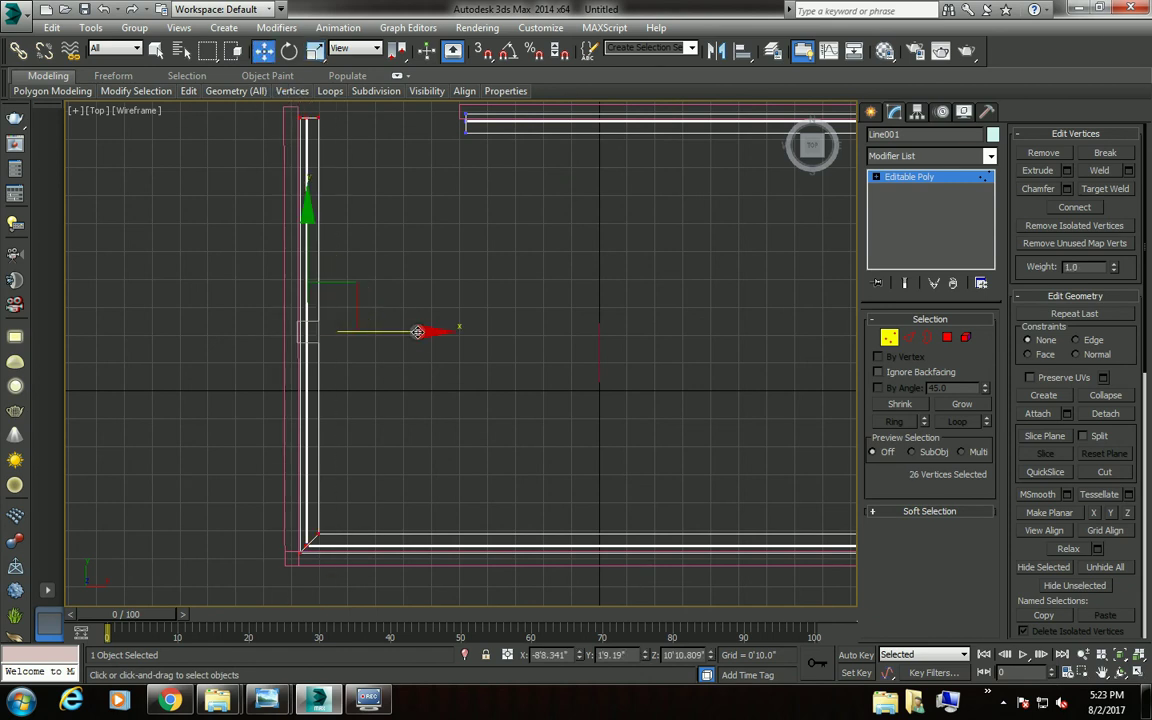
drag(418, 332, 413, 332)
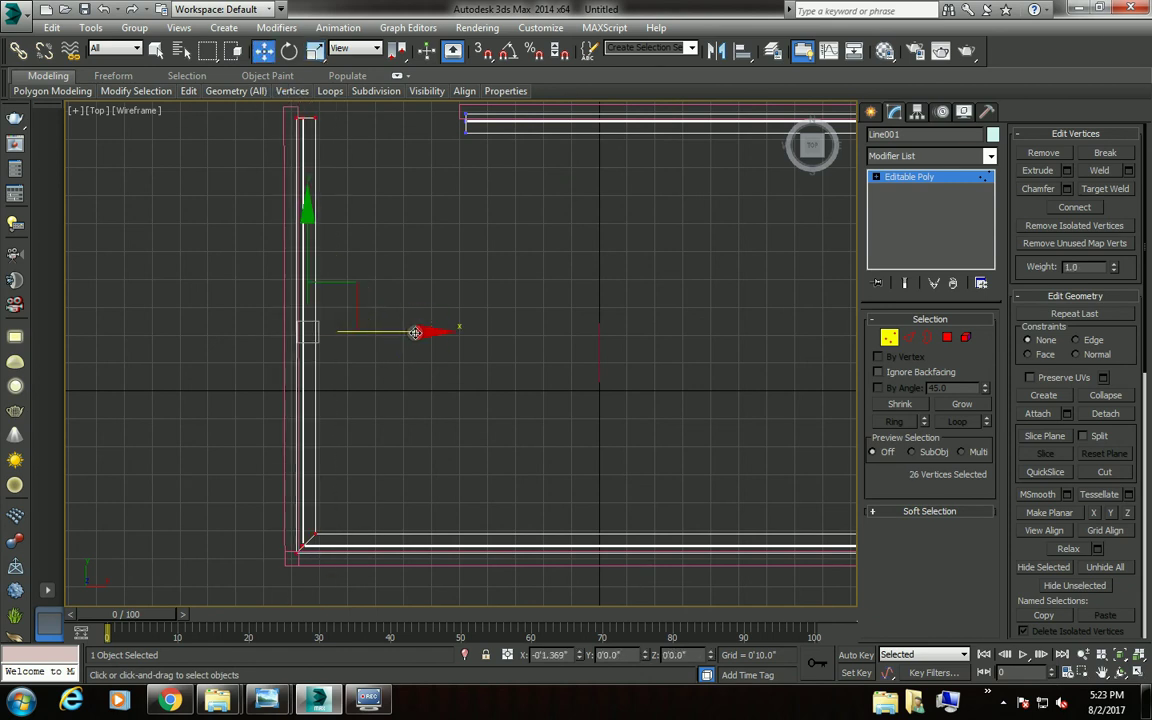
middle_drag(731, 264, 391, 445)
drag(97, 241, 850, 411)
drag(410, 195, 407, 195)
Shift the right wall's rail vertices along X, then exit Vertex mode.
middle_drag(407, 195, 509, 239)
scroll(545, 311, down, 2)
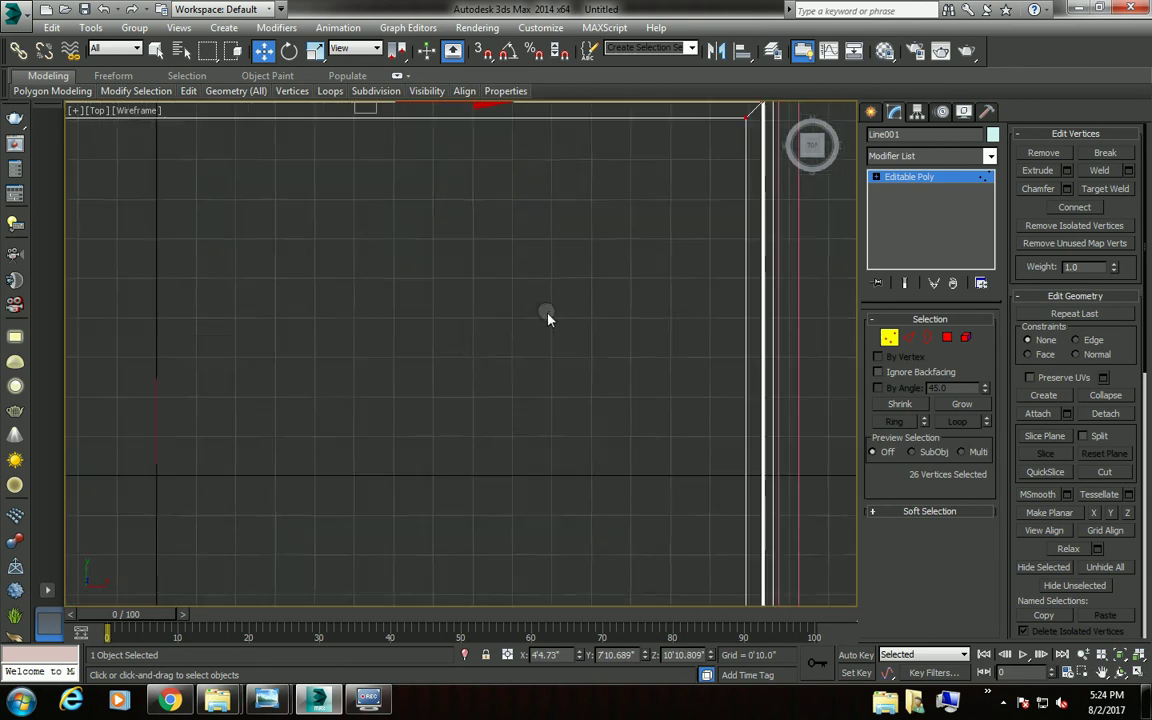
scroll(643, 254, up, 2)
mouse_move(658, 134)
mouse_down()
mouse_move(771, 463)
mouse_move(771, 600)
mouse_up()
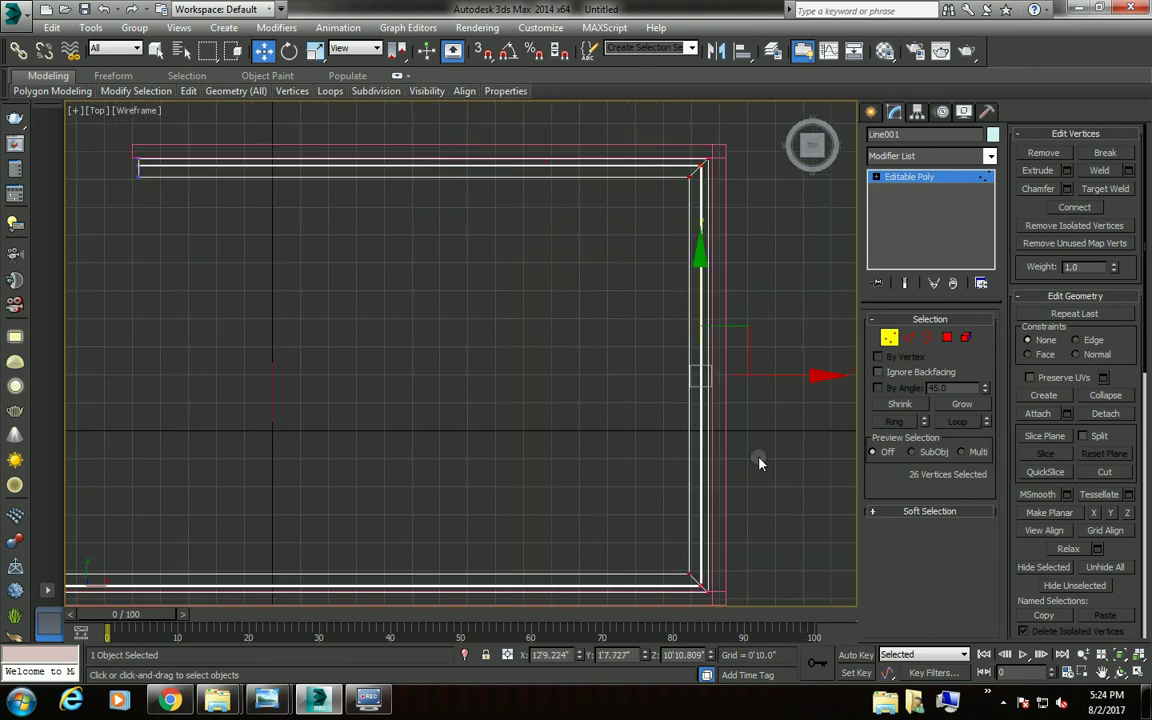
mouse_move(805, 378)
middle_down()
mouse_move(684, 237)
mouse_move(563, 254)
middle_up()
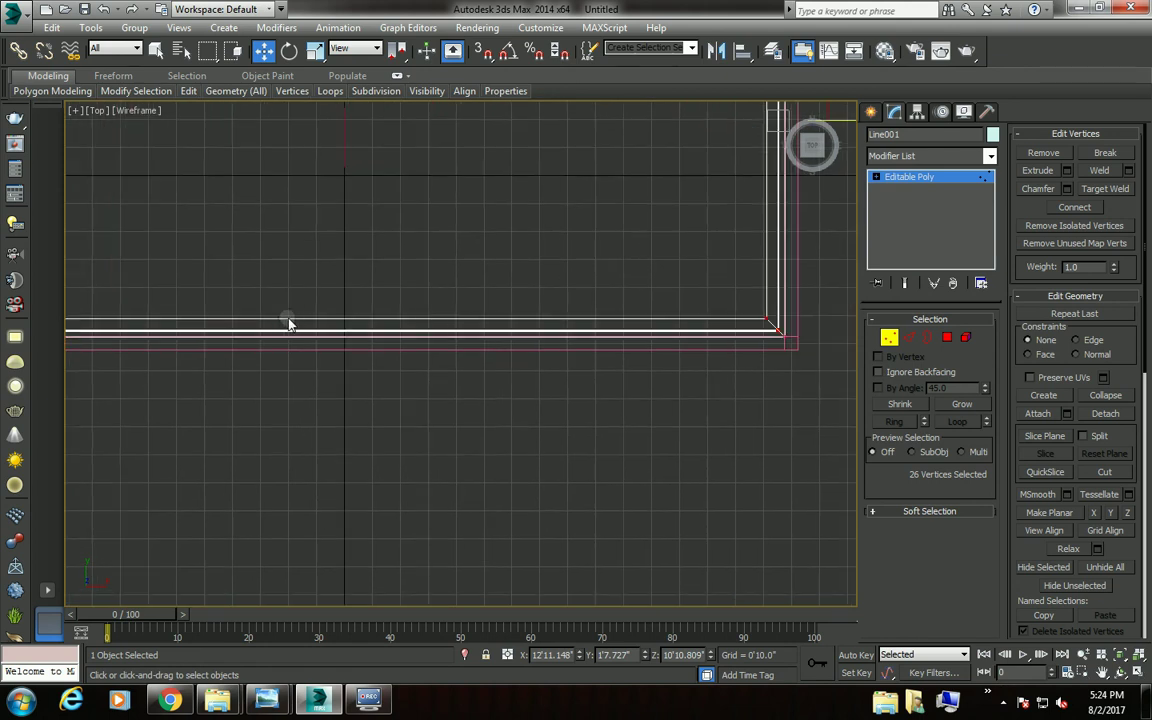
key(alt+w)
key(alt+w)
key(F3)
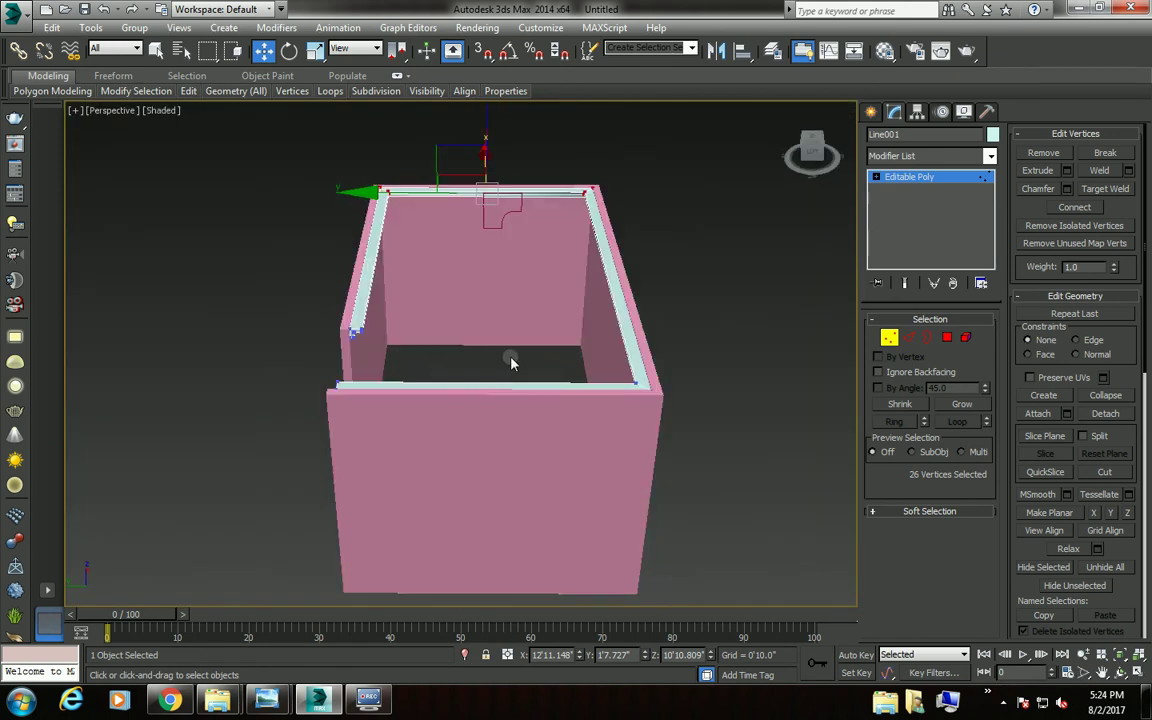
click(695, 358)
alt+middle_drag(686, 370, 548, 378)
scroll(840, 219, up, 3)
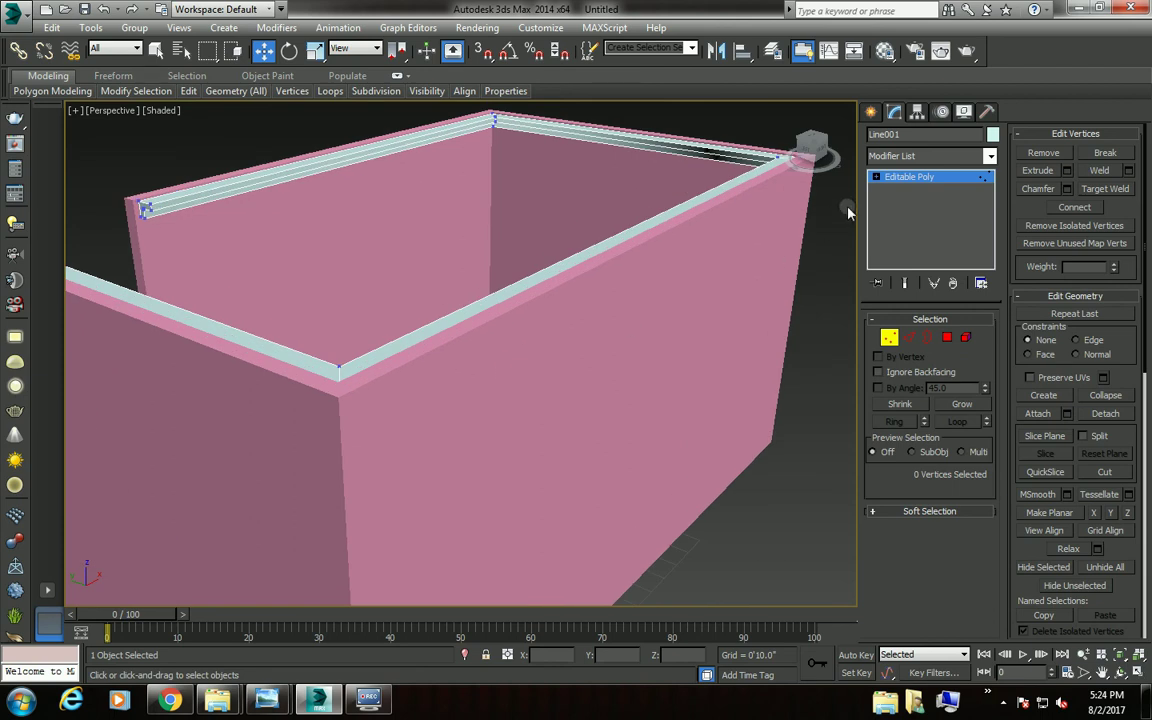
click(887, 182)
mouse_move(887, 180)
alt+middle_down()
mouse_move(586, 198)
mouse_move(417, 248)
mouse_move(358, 367)
mouse_move(432, 285)
alt+middle_up()
Give Line001 a dark blue object colour in the Object Color dialog.
scroll(401, 306, up, 3)
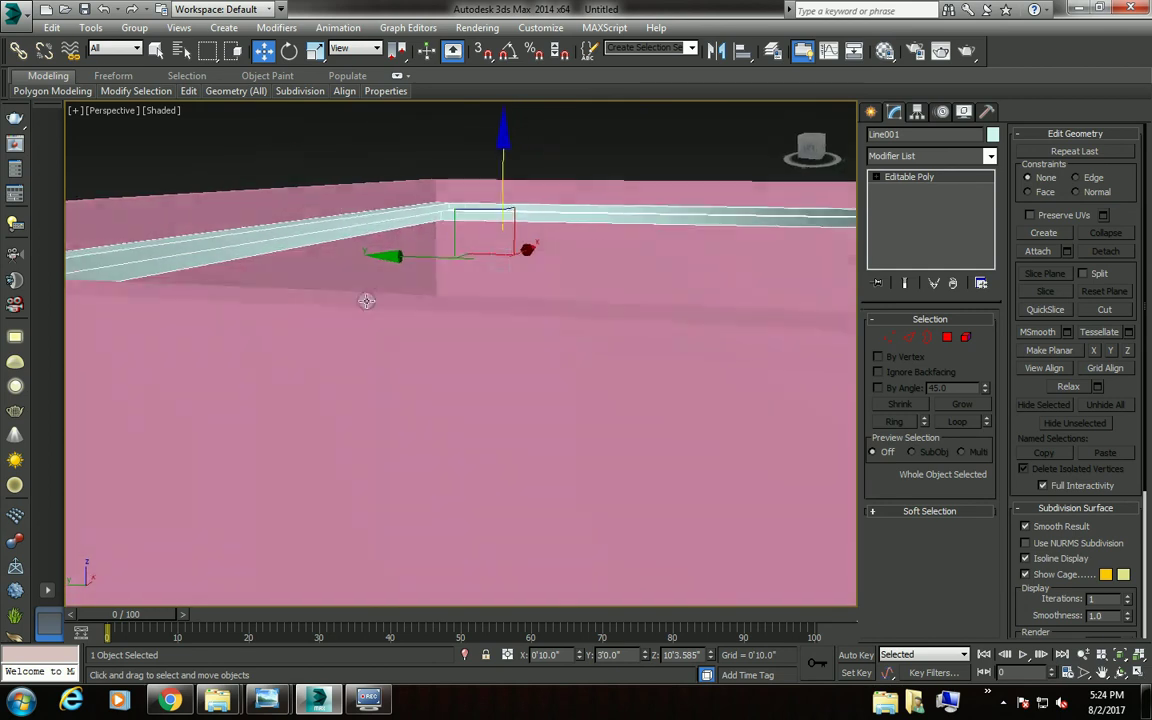
scroll(352, 309, up, 2)
mouse_move(352, 309)
alt+middle_down()
mouse_move(381, 249)
mouse_move(361, 312)
alt+middle_up()
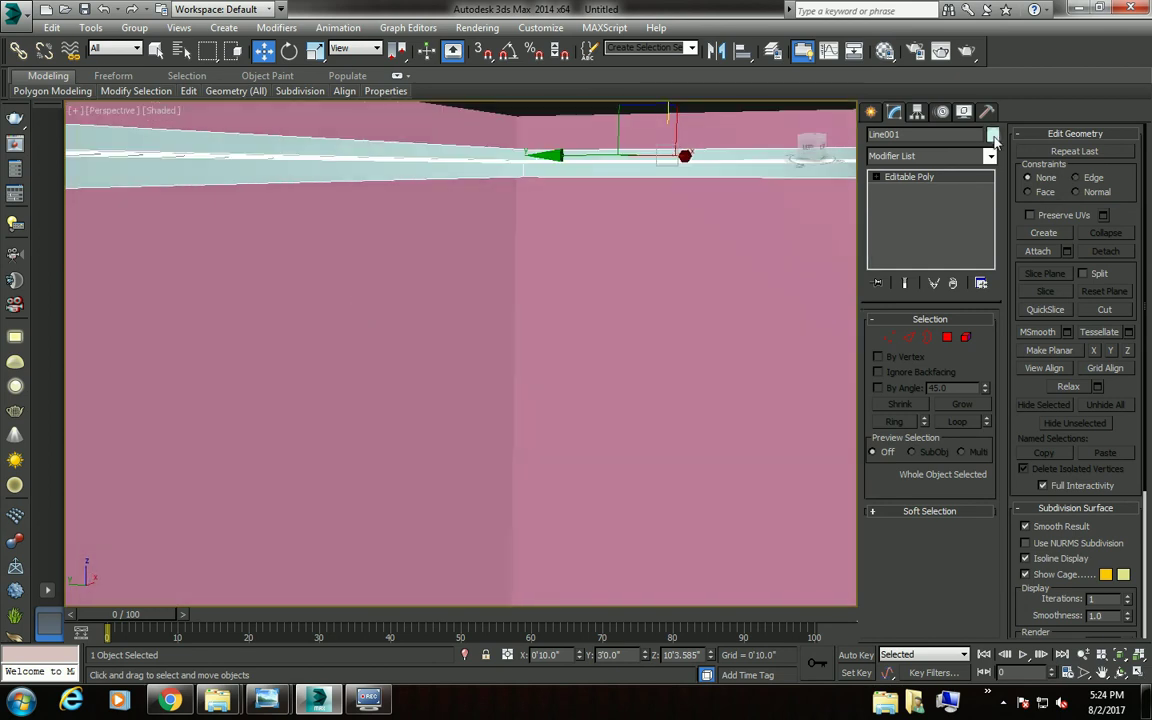
click(992, 134)
click(641, 343)
click(656, 438)
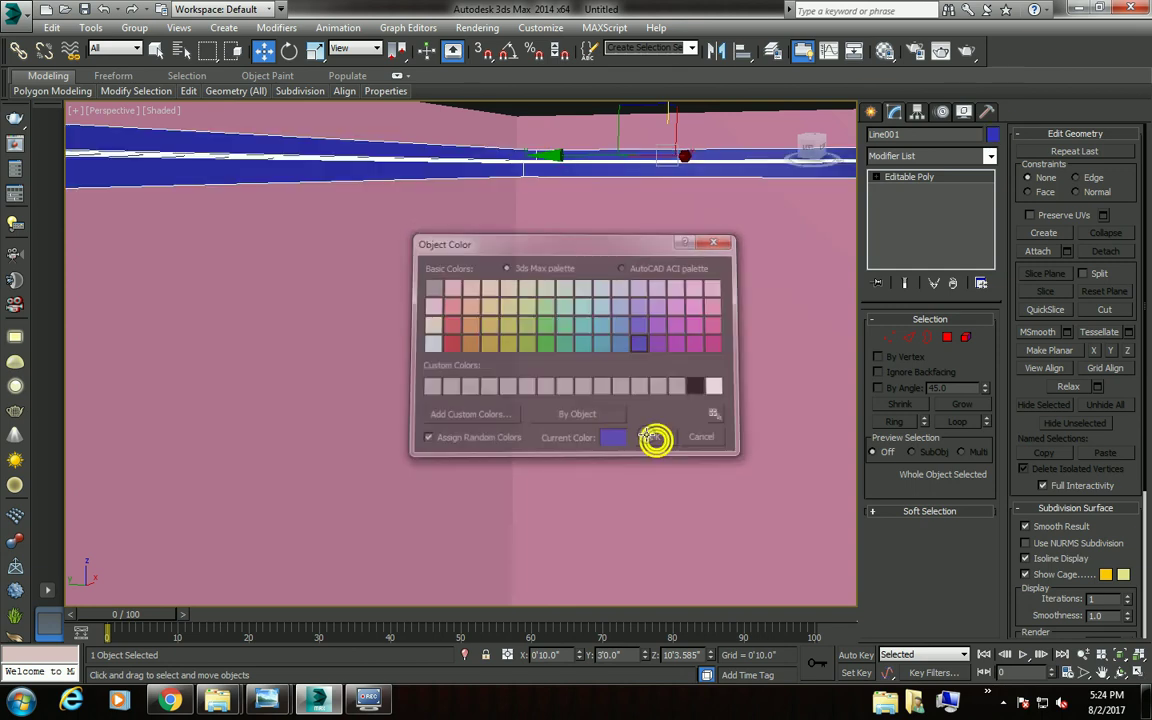
Deselect everything and orbit to inspect the blue rail on the pink wall tops.
mouse_move(617, 351)
alt+middle_down()
mouse_move(609, 365)
mouse_move(450, 342)
mouse_move(440, 185)
alt+middle_up()
scroll(453, 338, down, 5)
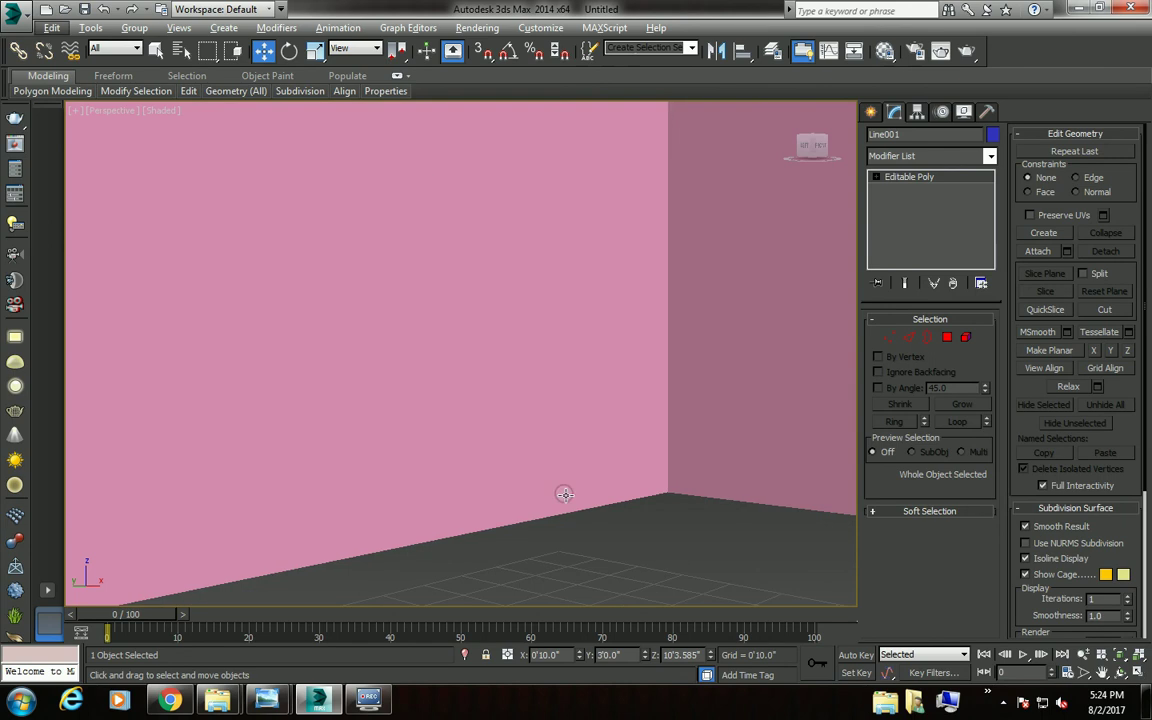
click(605, 553)
scroll(643, 452, up, 2)
scroll(630, 514, up, 3)
alt+middle_drag(650, 301, 650, 332)
scroll(643, 316, up, 3)
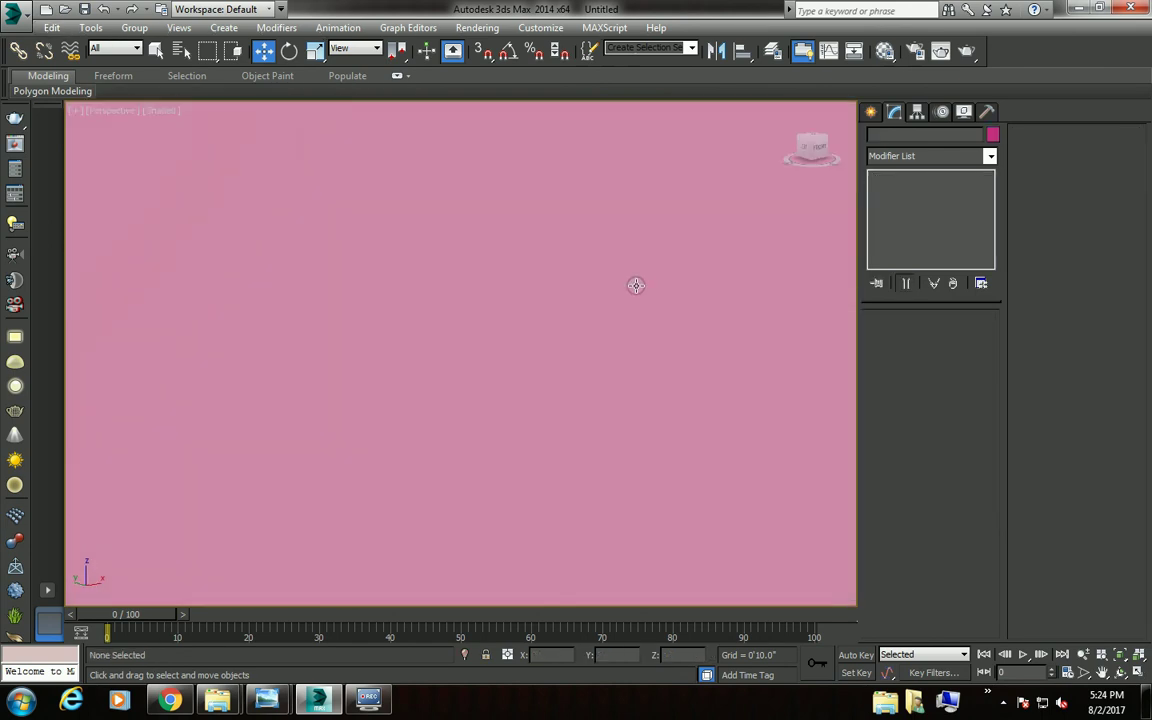
scroll(636, 285, down, 2)
mouse_move(636, 285)
alt+middle_down()
mouse_move(639, 262)
mouse_move(631, 287)
alt+middle_up()
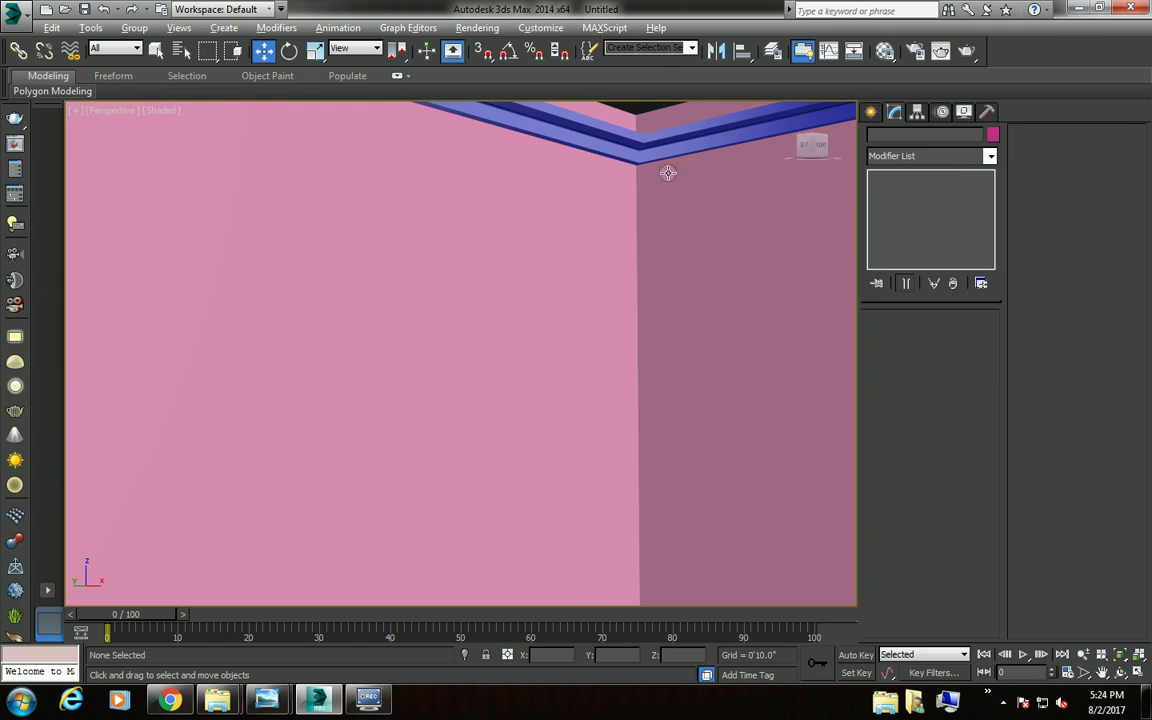
key(alt)
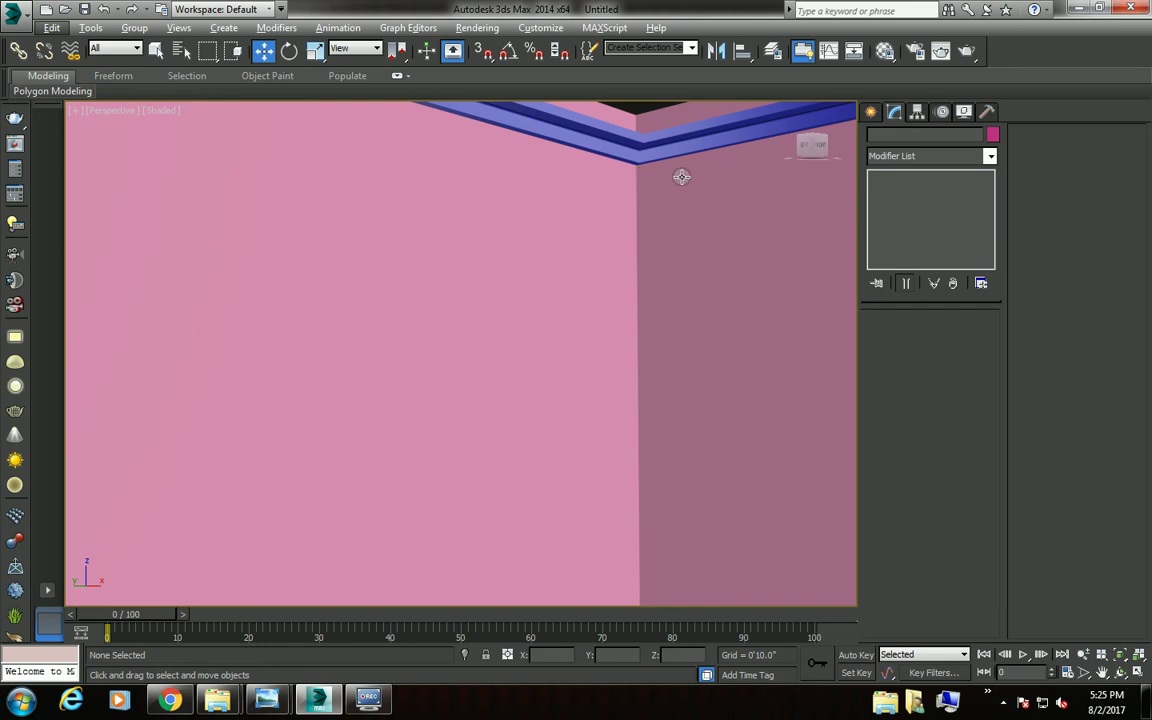
mouse_move(591, 251)
alt+middle_down()
mouse_move(596, 283)
mouse_move(614, 234)
mouse_move(662, 262)
mouse_move(710, 237)
mouse_move(579, 262)
mouse_move(600, 255)
mouse_move(532, 229)
mouse_move(505, 292)
alt+middle_up()
click(620, 192)
click(540, 177)
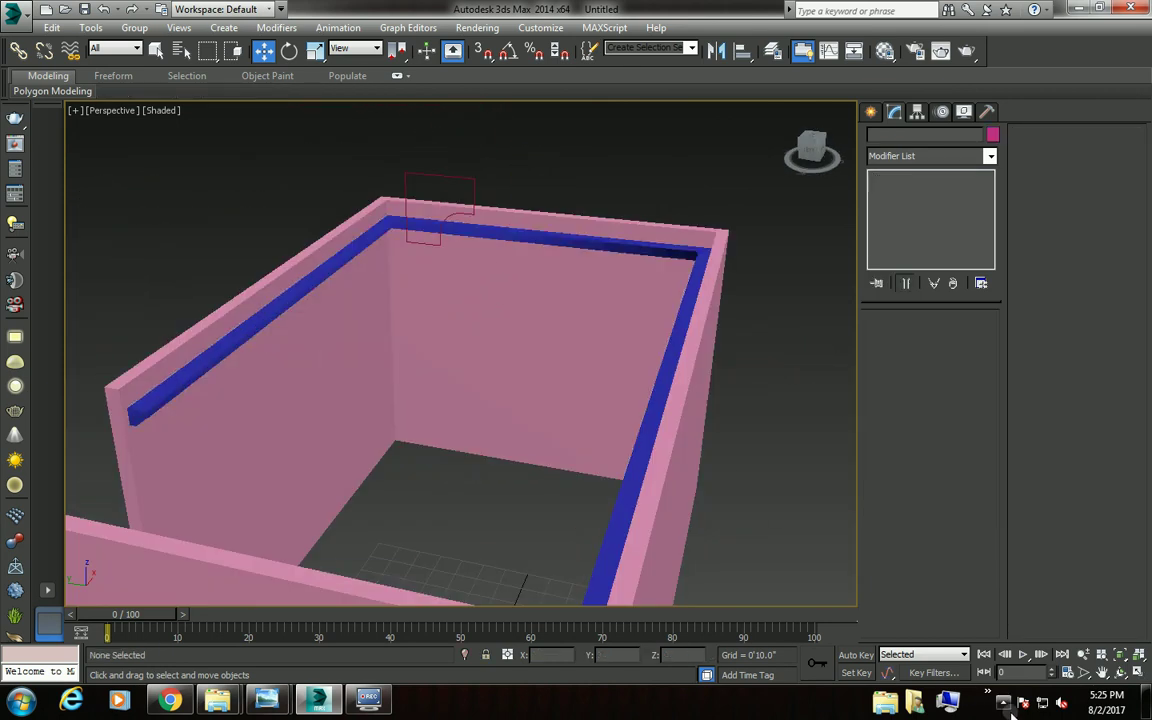
click(988, 691)
click(1003, 620)
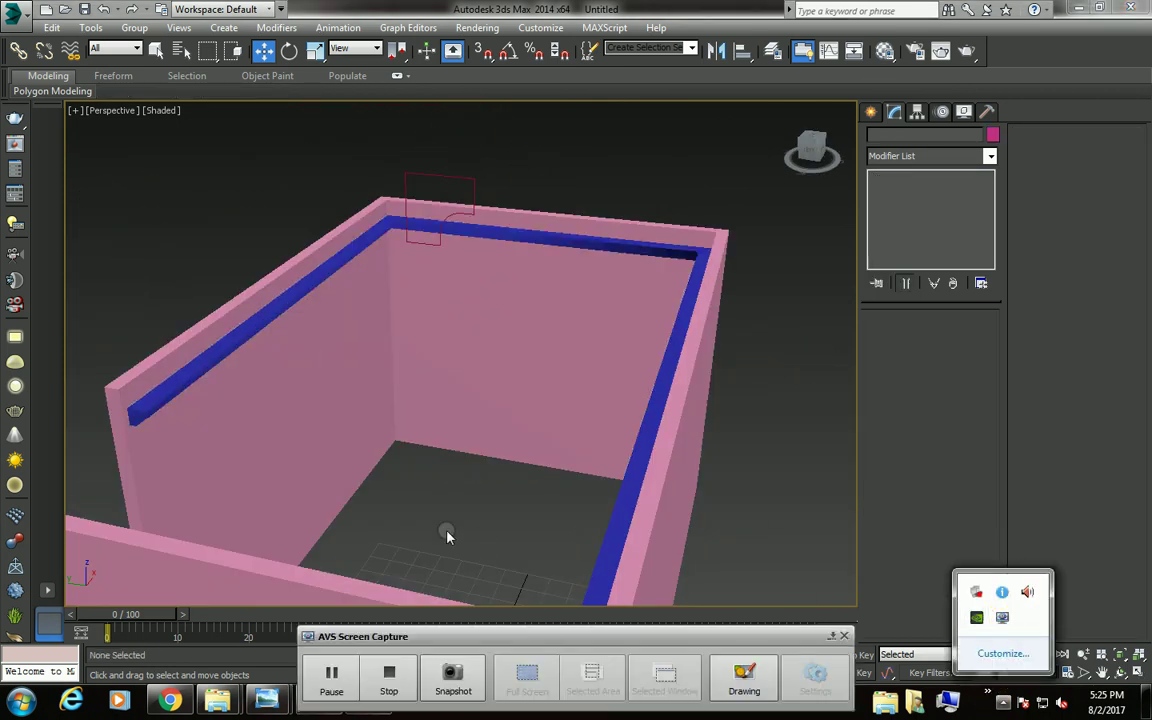